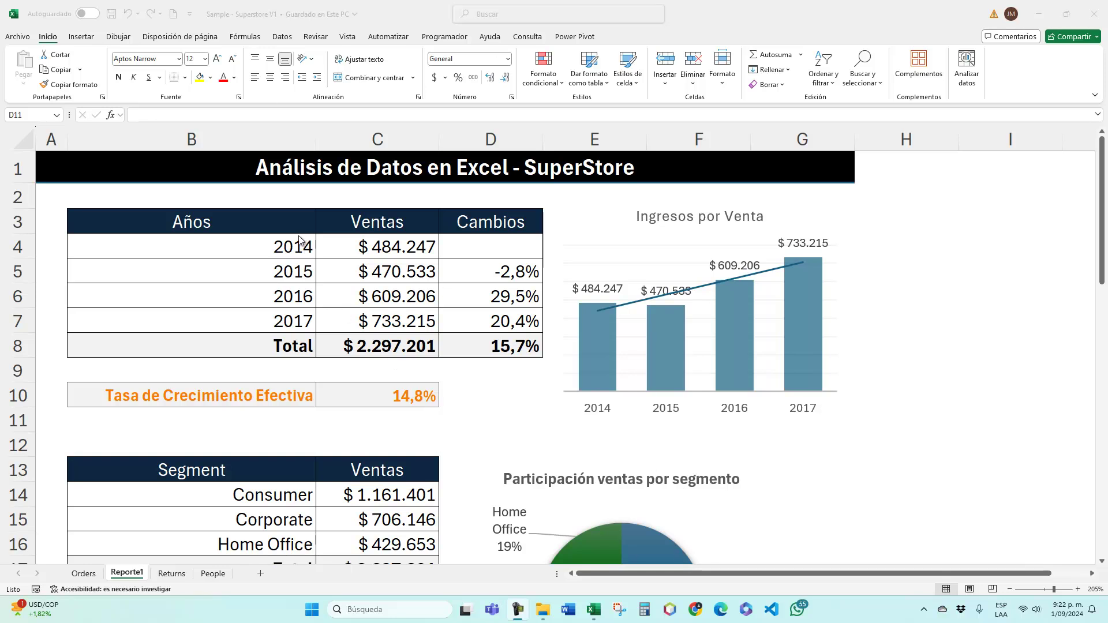
Select the yearly sales figures, then inspect the Sales, Quantity and Profit columns on Orders
{"action": "left_click_drag", "start_coordinate": [300, 245], "coordinate": [393, 335]}
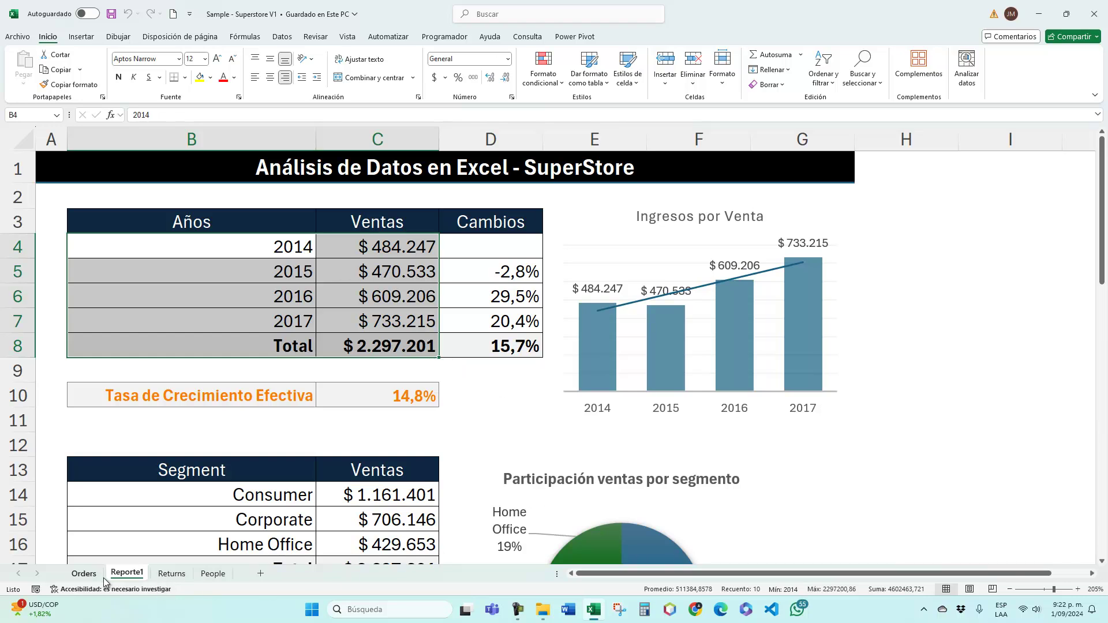
{"action": "left_click", "coordinate": [83, 573]}
{"action": "left_click", "coordinate": [600, 165]}
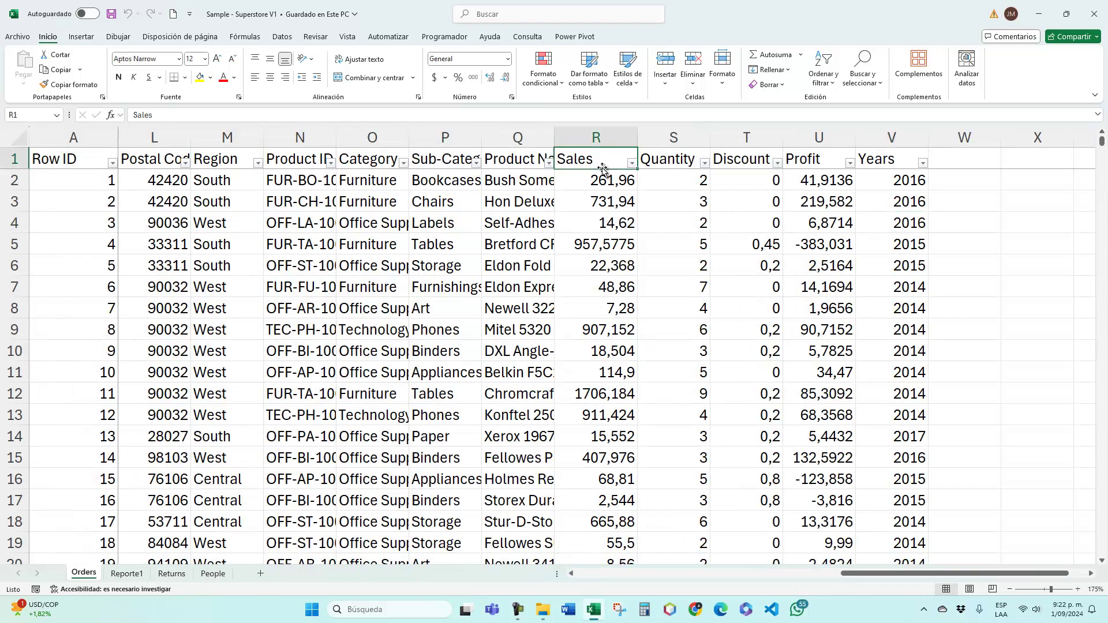
{"action": "key", "text": "Right"}
{"action": "key", "text": "Down"}
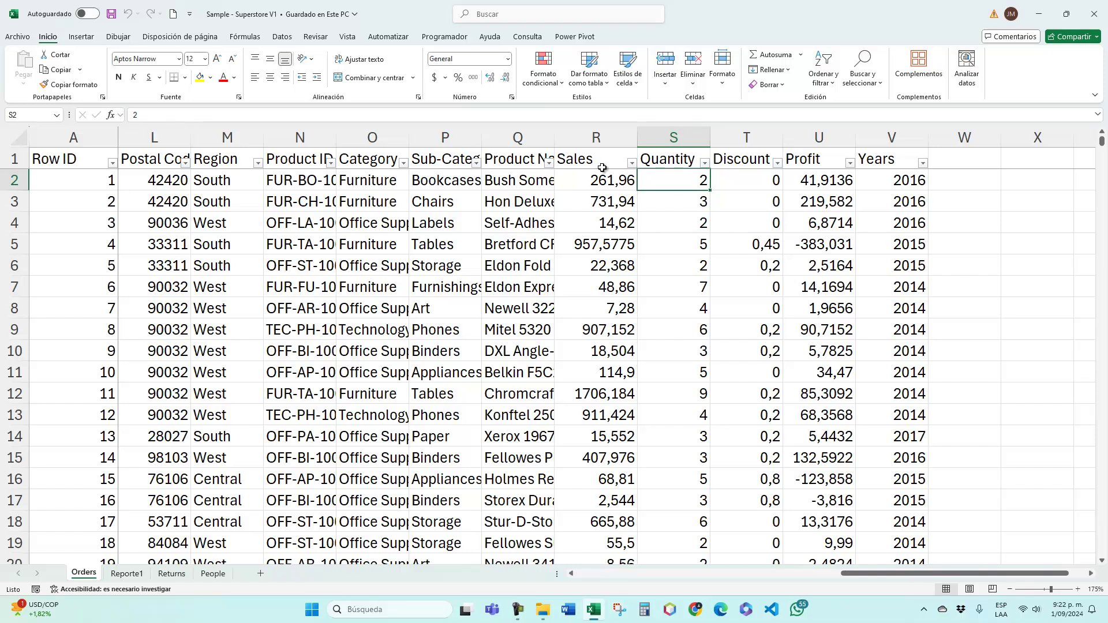
{"action": "key", "text": "Up"}
{"action": "key", "text": "Right"}
{"action": "key", "text": "Down"}
{"action": "key", "text": "Up"}
{"action": "key", "text": "Right"}
{"action": "key", "text": "Down"}
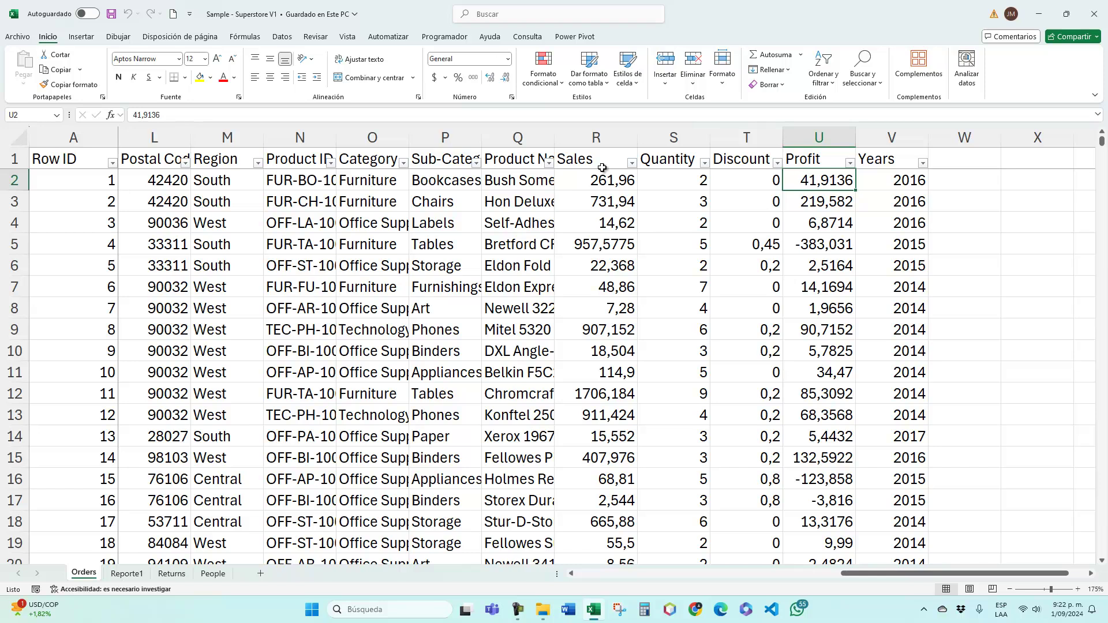
Insert blank rows at row 13 on Reporte1, pushing the Segment sales table down to row 20
{"action": "left_click", "coordinate": [127, 574]}
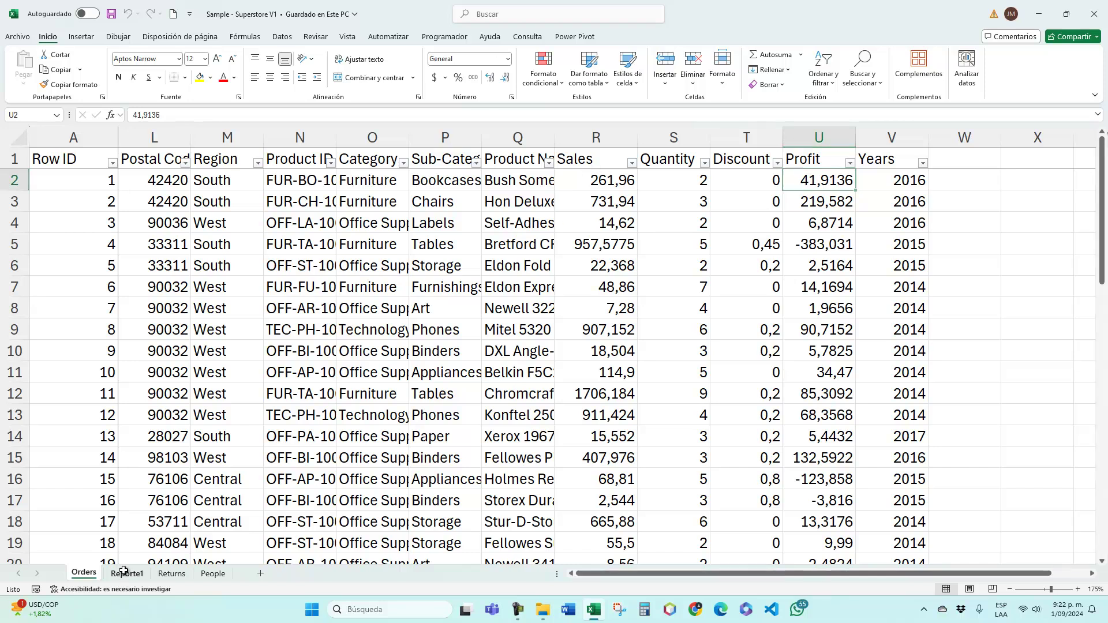
{"action": "left_click", "coordinate": [353, 445]}
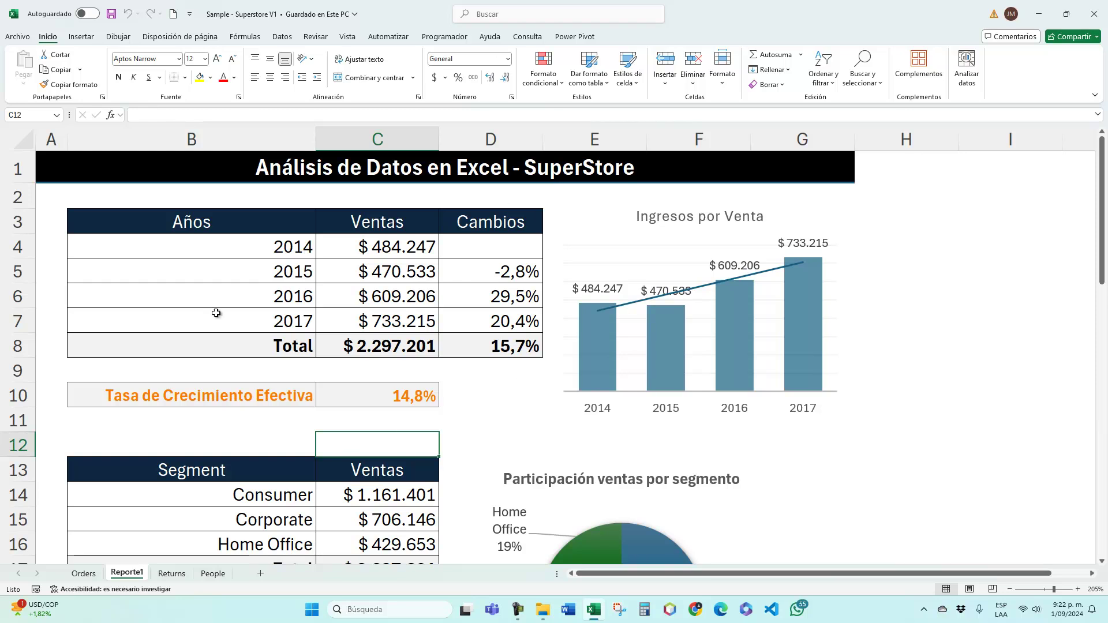
{"action": "scroll", "coordinate": [418, 388], "scroll_direction": "down", "scroll_amount": 2}
{"action": "scroll", "coordinate": [417, 388], "scroll_direction": "down", "scroll_amount": 3}
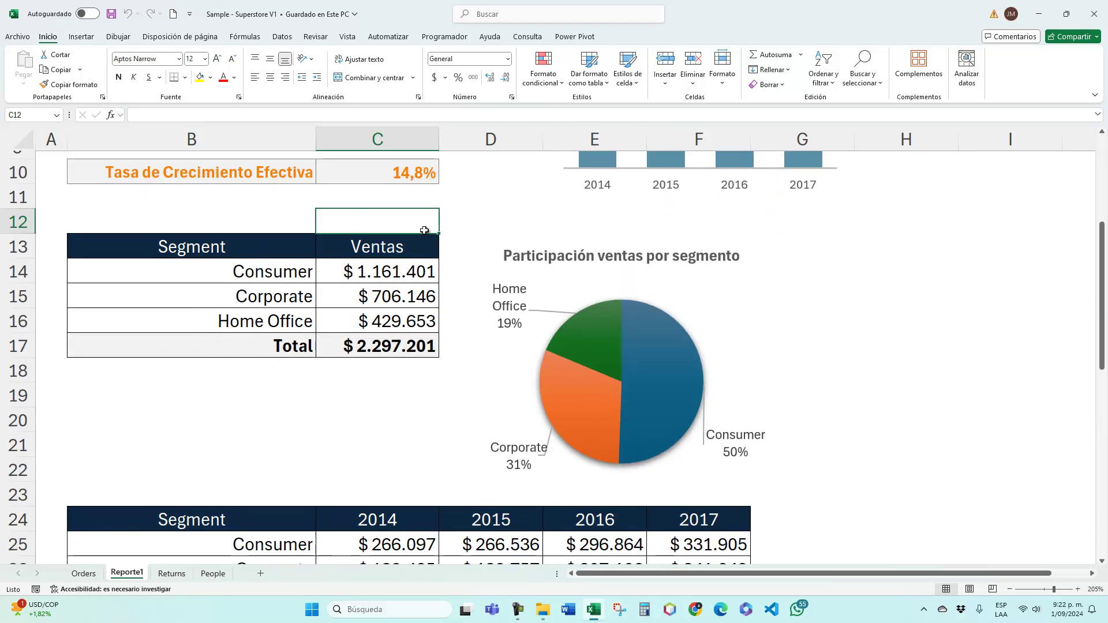
{"action": "scroll", "coordinate": [423, 231], "scroll_direction": "up", "scroll_amount": 1}
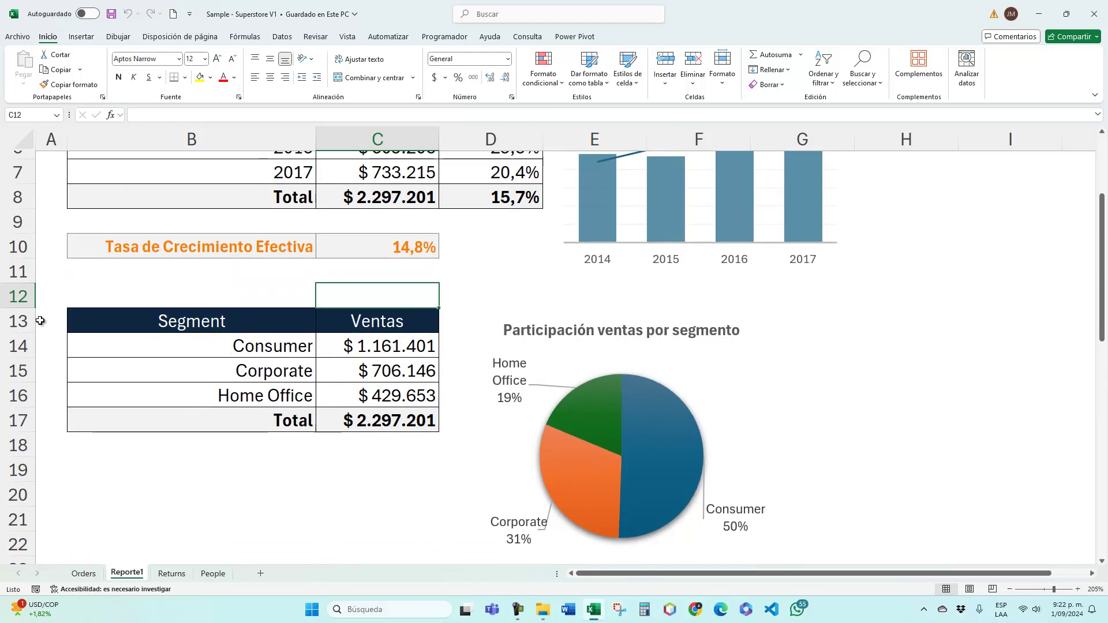
{"action": "left_click", "coordinate": [8, 316]}
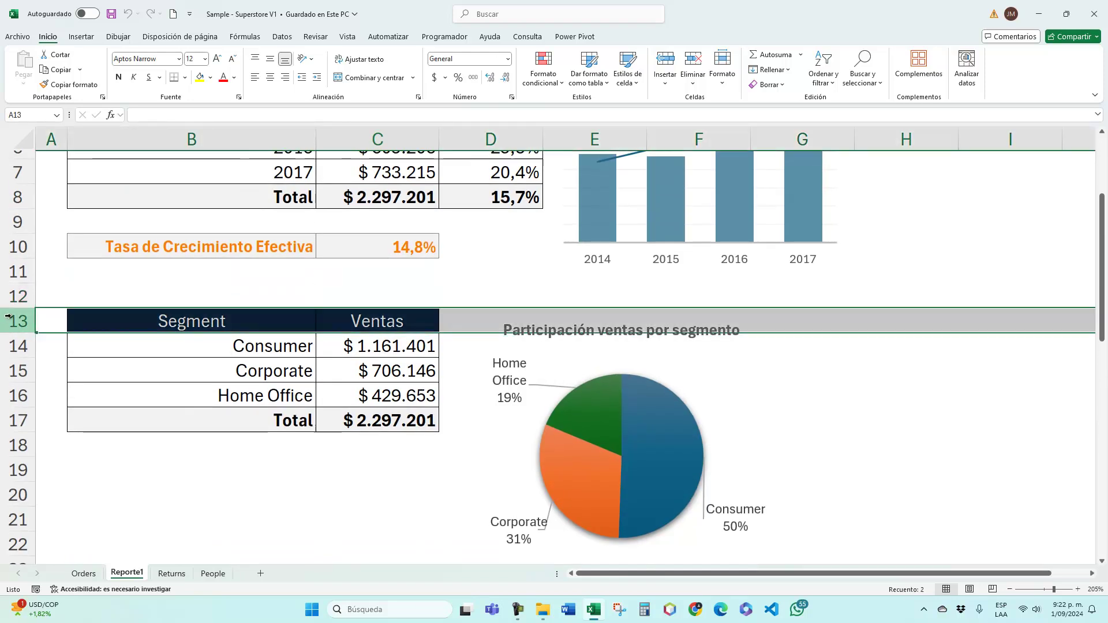
{"action": "key", "text": "ctrl+plus"}
{"action": "key", "text": "ctrl+plus"}
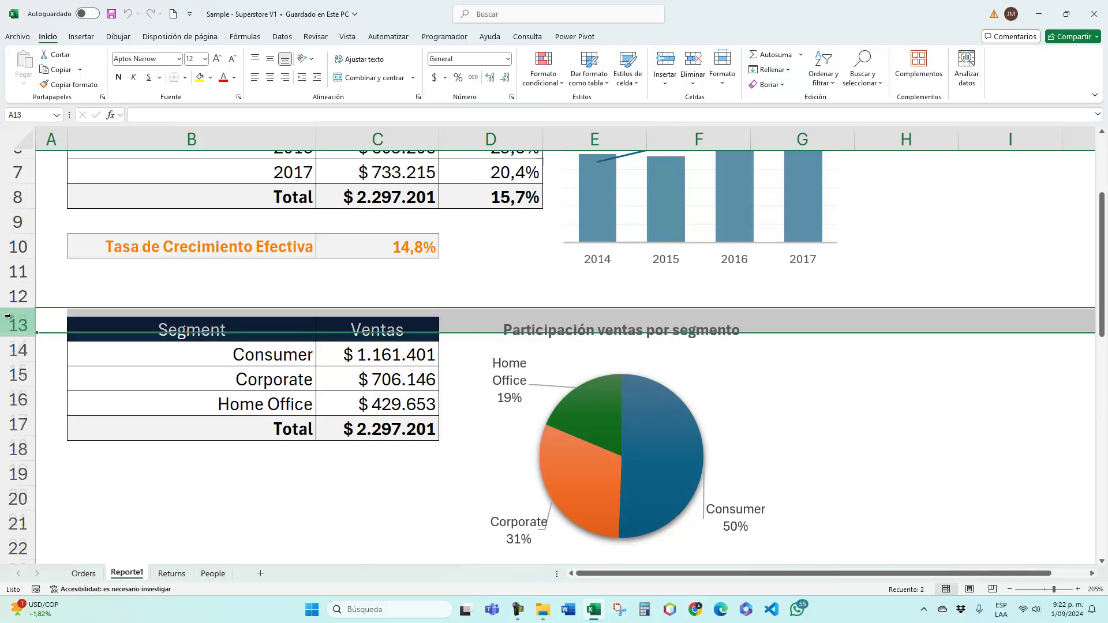
{"action": "key", "text": "ctrl+plus"}
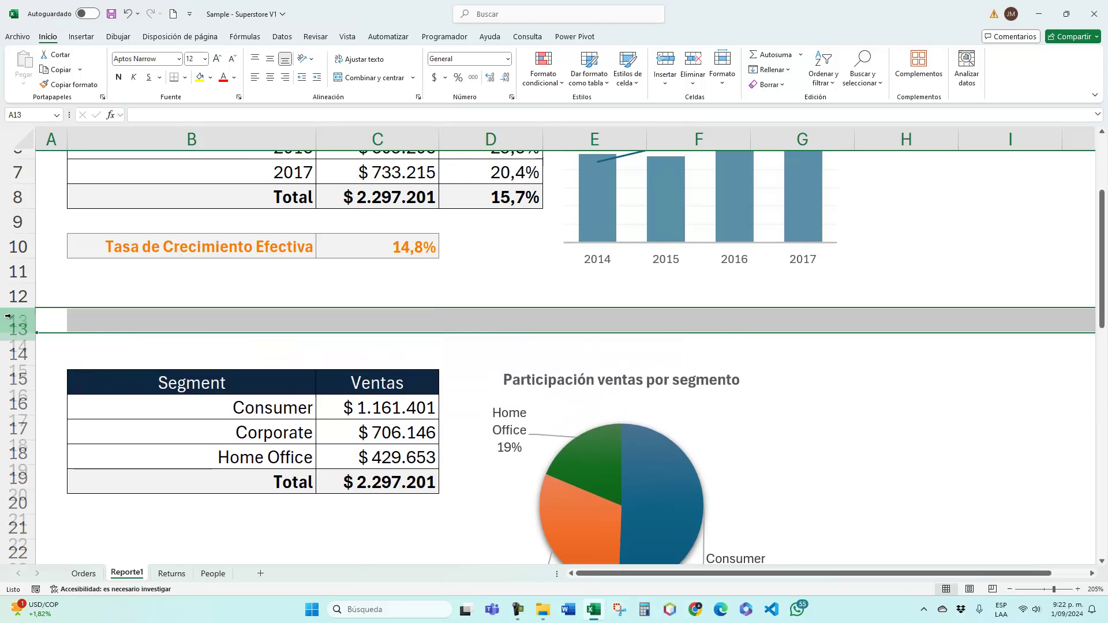
{"action": "key", "text": "ctrl+plus"}
{"action": "key", "text": "ctrl+plus"}
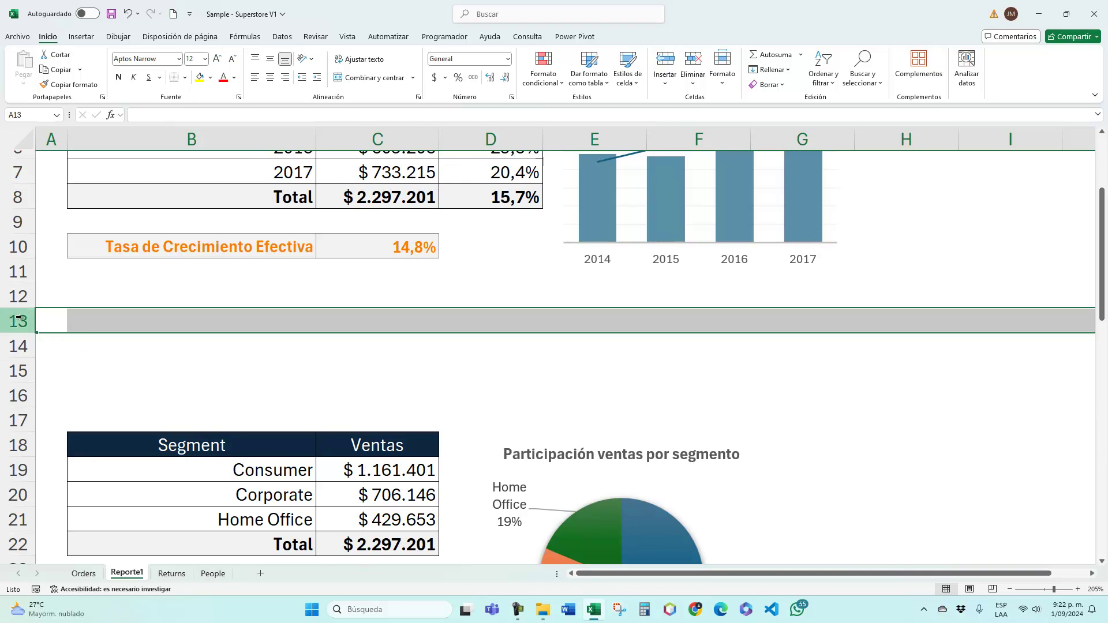
{"action": "key", "text": "ctrl+plus"}
{"action": "key", "text": "ctrl+plus"}
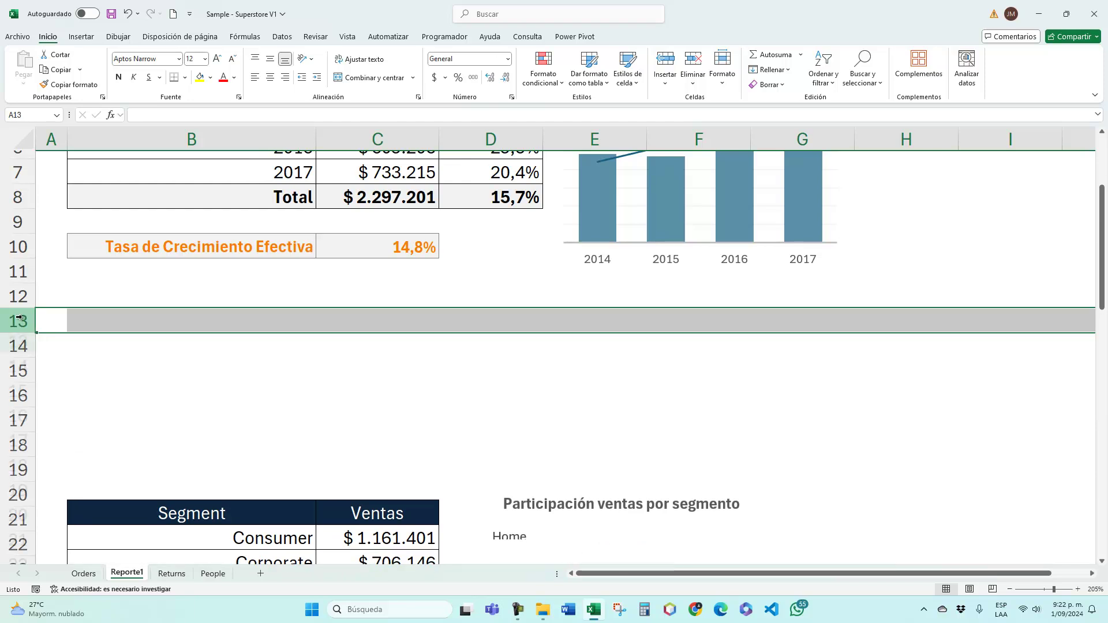
{"action": "key", "text": "ctrl+plus"}
{"action": "scroll", "coordinate": [401, 360], "scroll_direction": "up", "scroll_amount": 2}
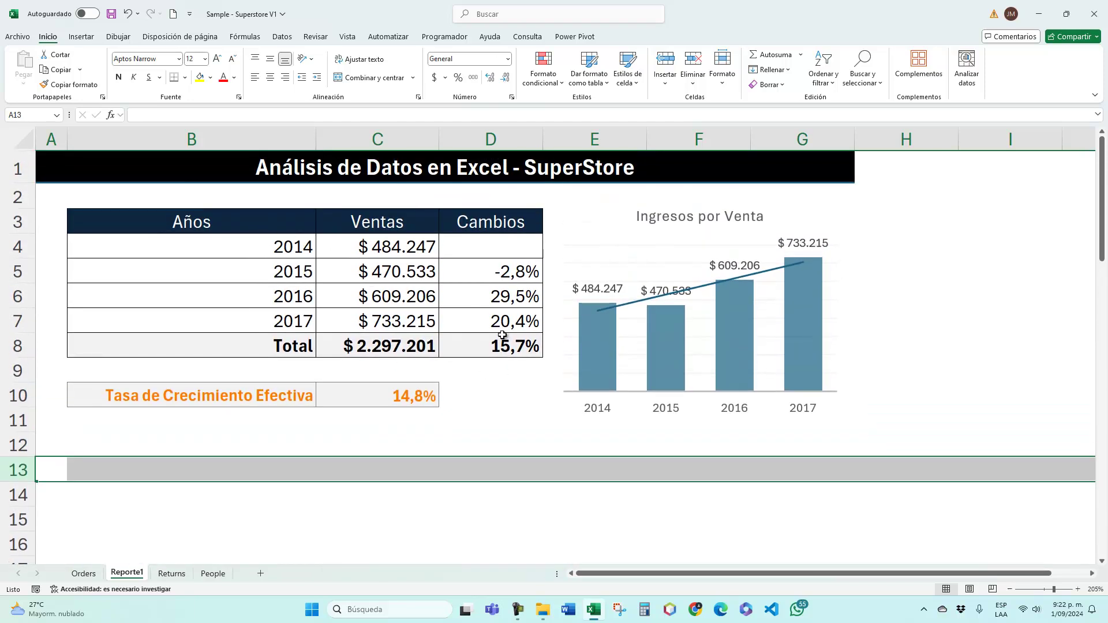
Copy the Años/Ventas table from B3:C8 and paste it starting at cell B13
{"action": "mouse_move", "coordinate": [254, 225]}
{"action": "left_mouse_down"}
{"action": "mouse_move", "coordinate": [366, 274]}
{"action": "mouse_move", "coordinate": [387, 340]}
{"action": "left_mouse_up"}
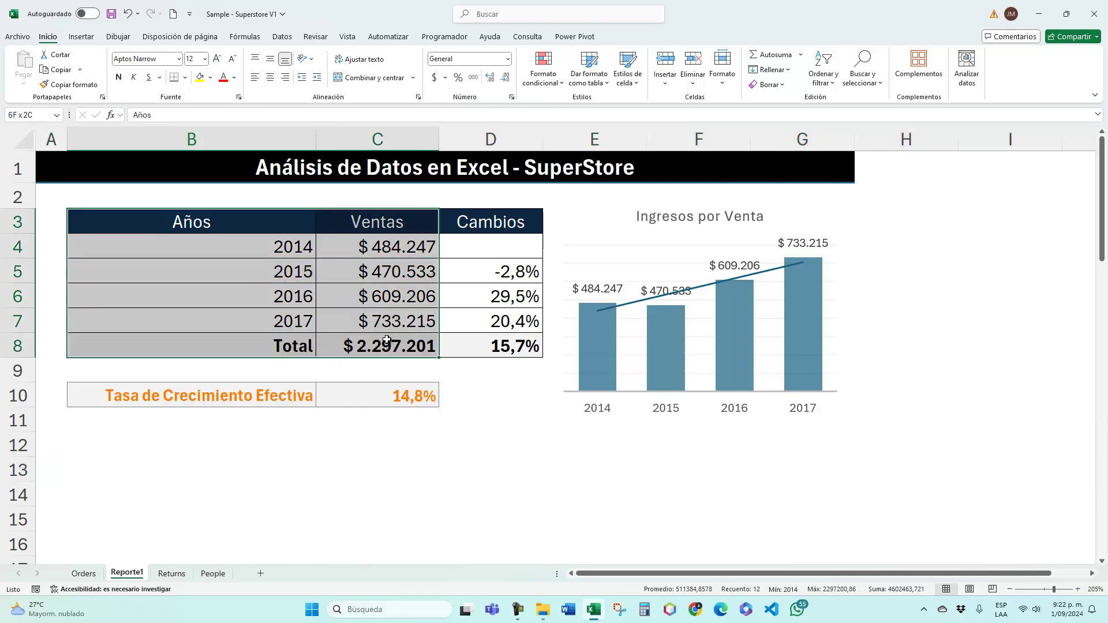
{"action": "key", "text": "ctrl+c"}
{"action": "left_click", "coordinate": [238, 447]}
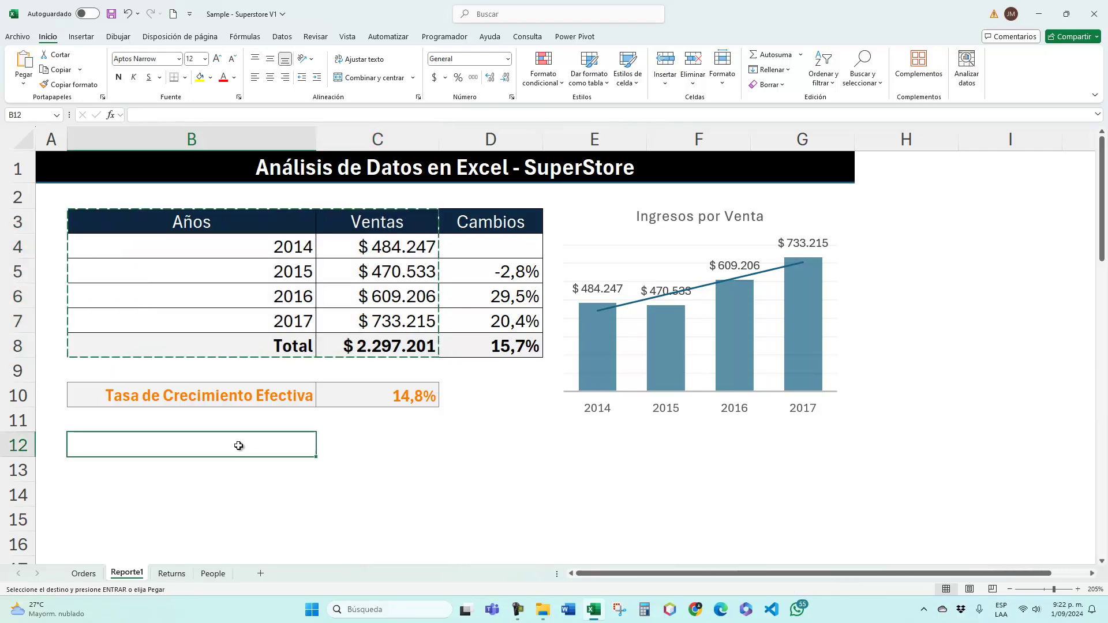
{"action": "left_click", "coordinate": [247, 473]}
{"action": "key", "text": "Return"}
{"action": "scroll", "coordinate": [376, 426], "scroll_direction": "down", "scroll_amount": 1}
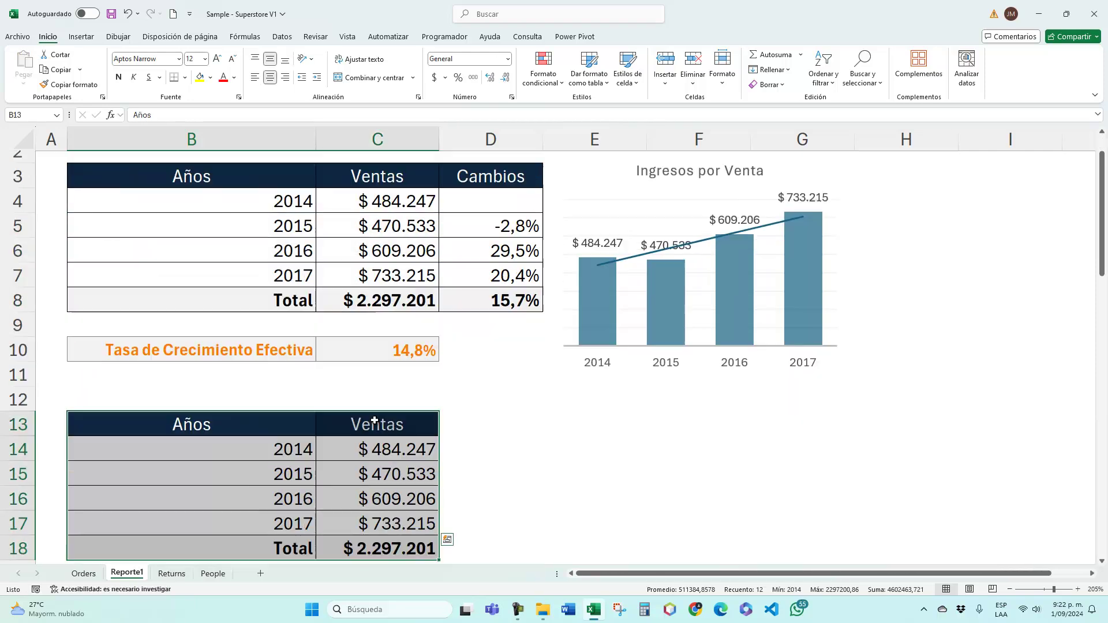
{"action": "scroll", "coordinate": [375, 420], "scroll_direction": "down", "scroll_amount": 1}
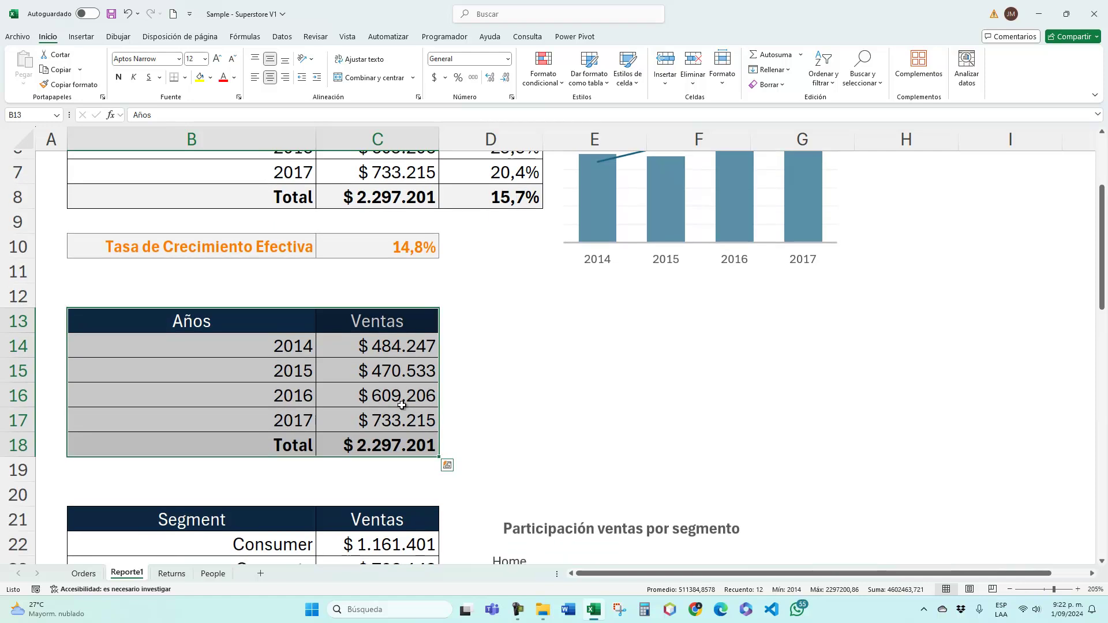
{"action": "mouse_move", "coordinate": [418, 321]}
{"action": "left_mouse_down"}
{"action": "mouse_move", "coordinate": [430, 452]}
{"action": "mouse_move", "coordinate": [541, 456]}
{"action": "left_mouse_up"}
Enter the header 'Ganancias' in column D of the new table
{"action": "left_click", "coordinate": [494, 325]}
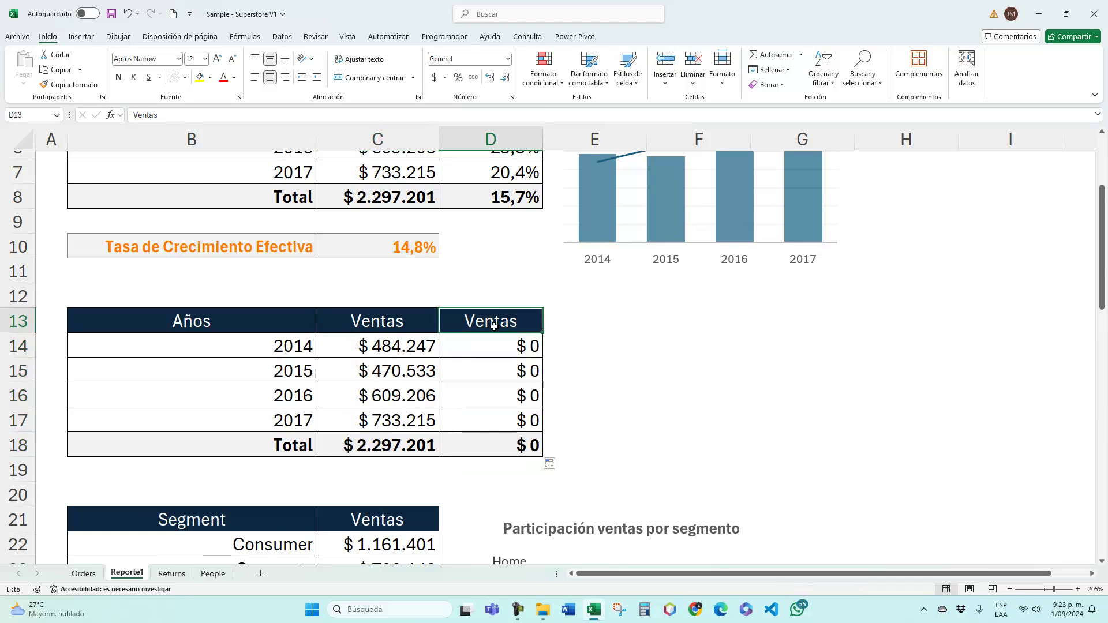
{"action": "type", "text": "Ganancias"}
{"action": "key", "text": "Return"}
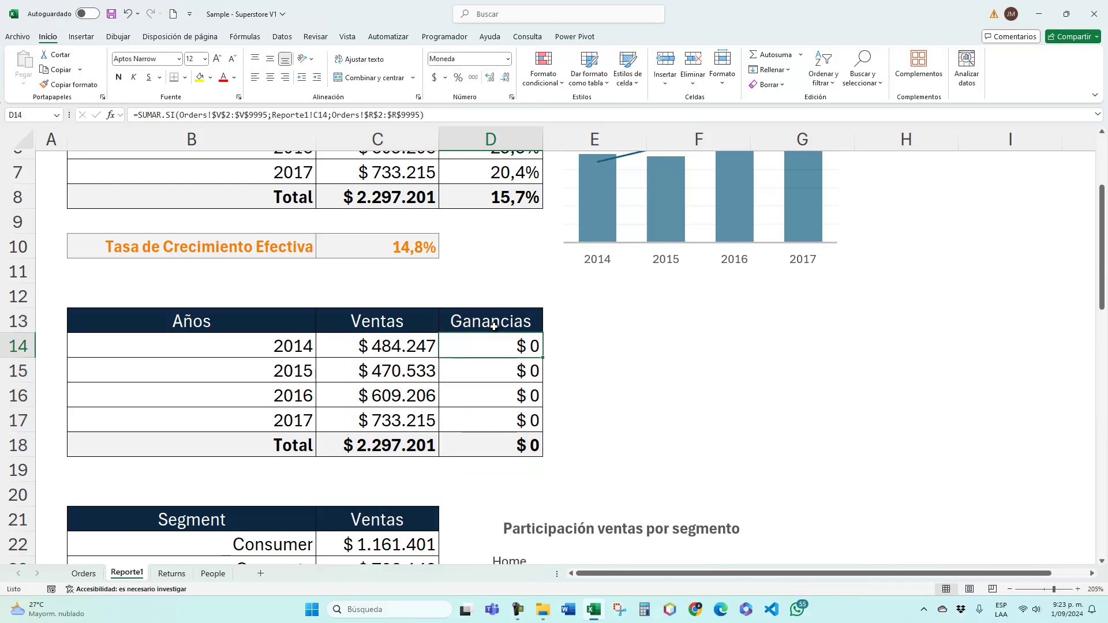
Point D14's SUMAR.SI criterion at year cell B14 and fill it down to D17
{"action": "double_click", "coordinate": [496, 346]}
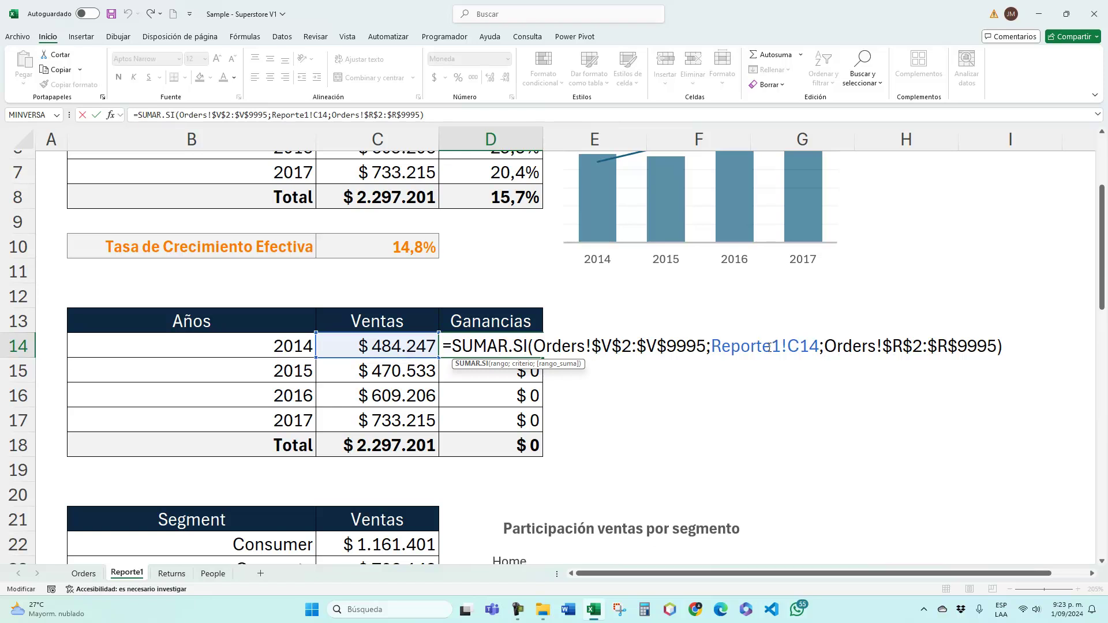
{"action": "left_click", "coordinate": [819, 346]}
{"action": "left_click", "coordinate": [297, 355]}
{"action": "left_click", "coordinate": [776, 348]}
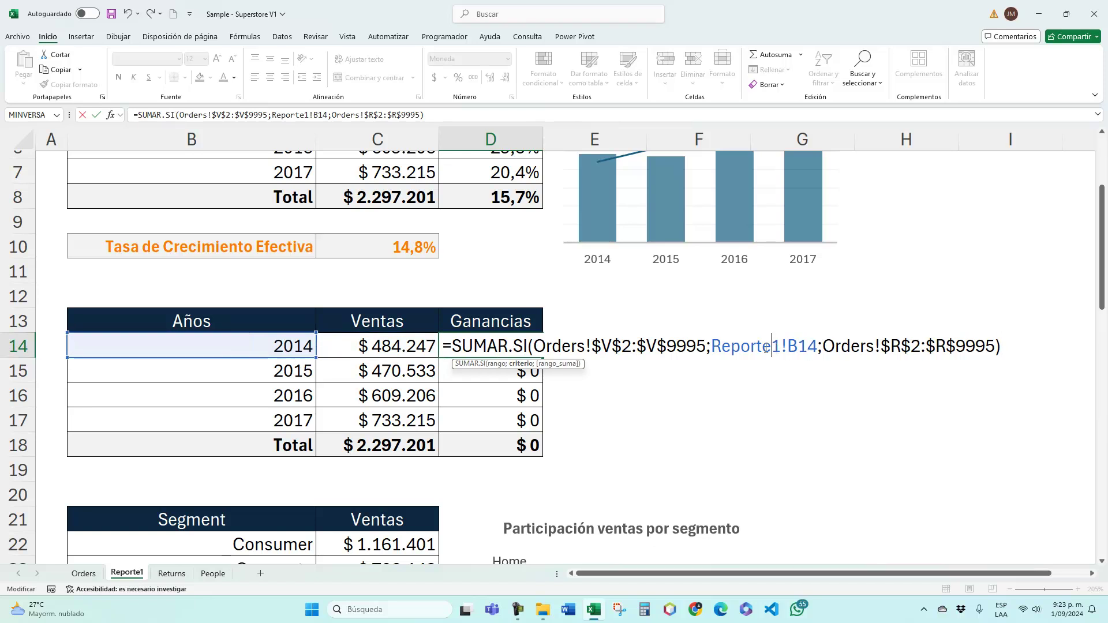
{"action": "left_click", "coordinate": [656, 346]}
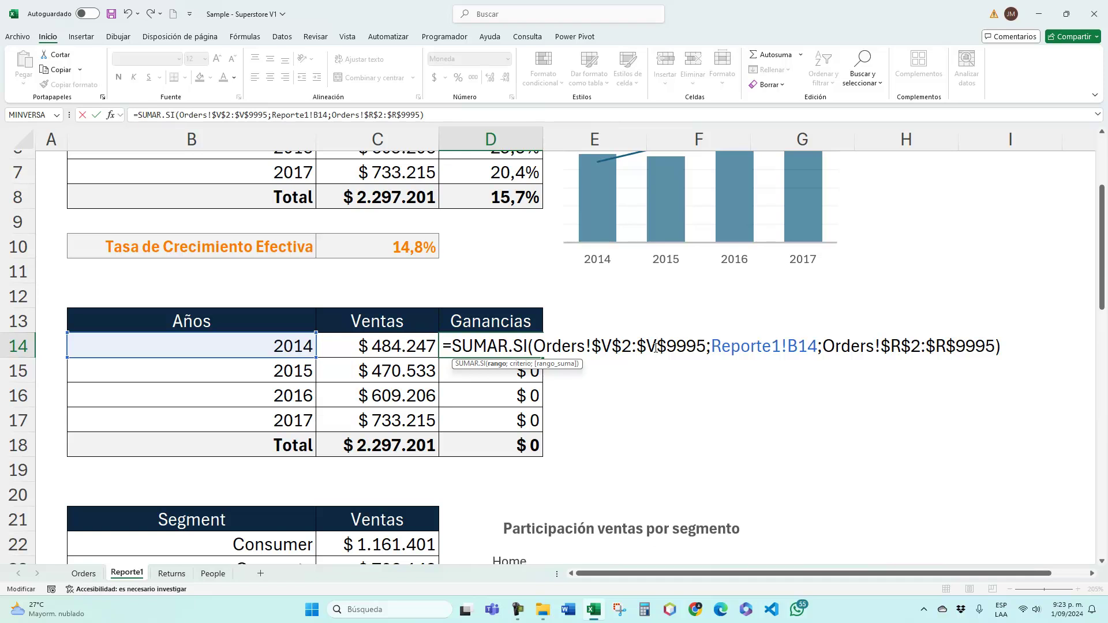
{"action": "left_click", "coordinate": [798, 346]}
{"action": "left_click", "coordinate": [963, 345]}
{"action": "key", "text": "Return"}
{"action": "left_click", "coordinate": [527, 355]}
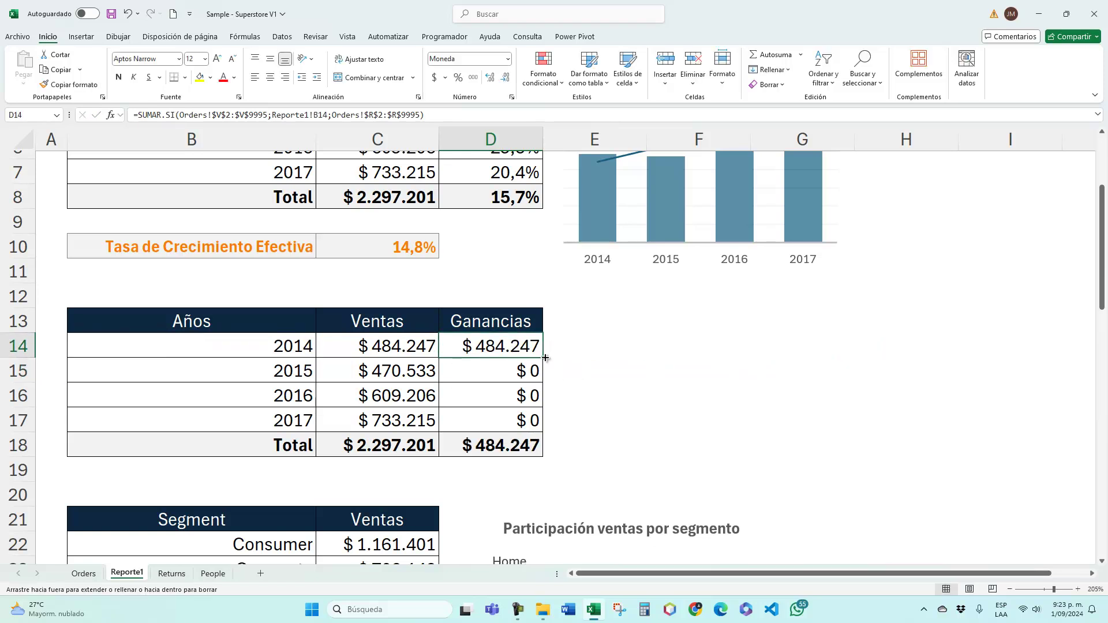
{"action": "left_click_drag", "start_coordinate": [544, 358], "coordinate": [536, 430]}
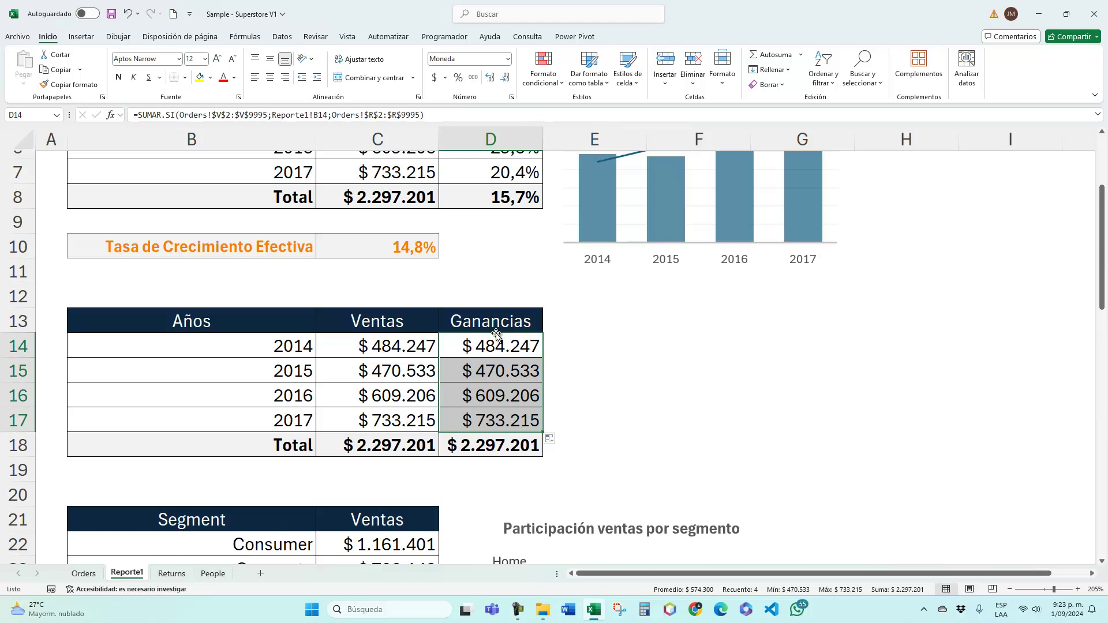
Change D14's sum range to the Orders Profit column, $U$2:$U$9995
{"action": "left_click", "coordinate": [84, 573]}
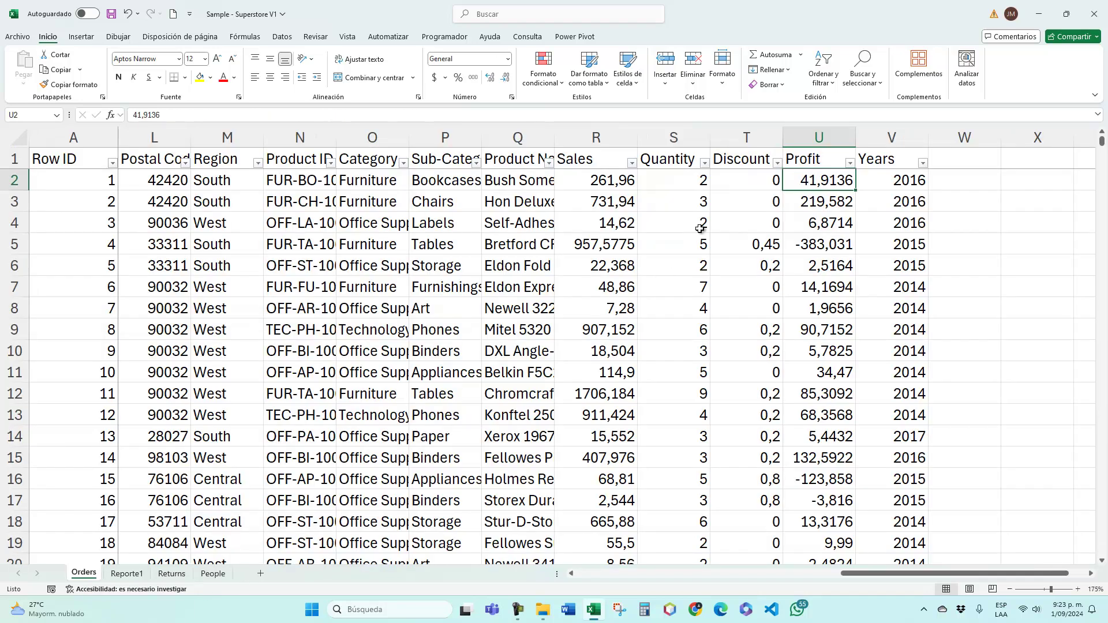
{"action": "left_click", "coordinate": [816, 138]}
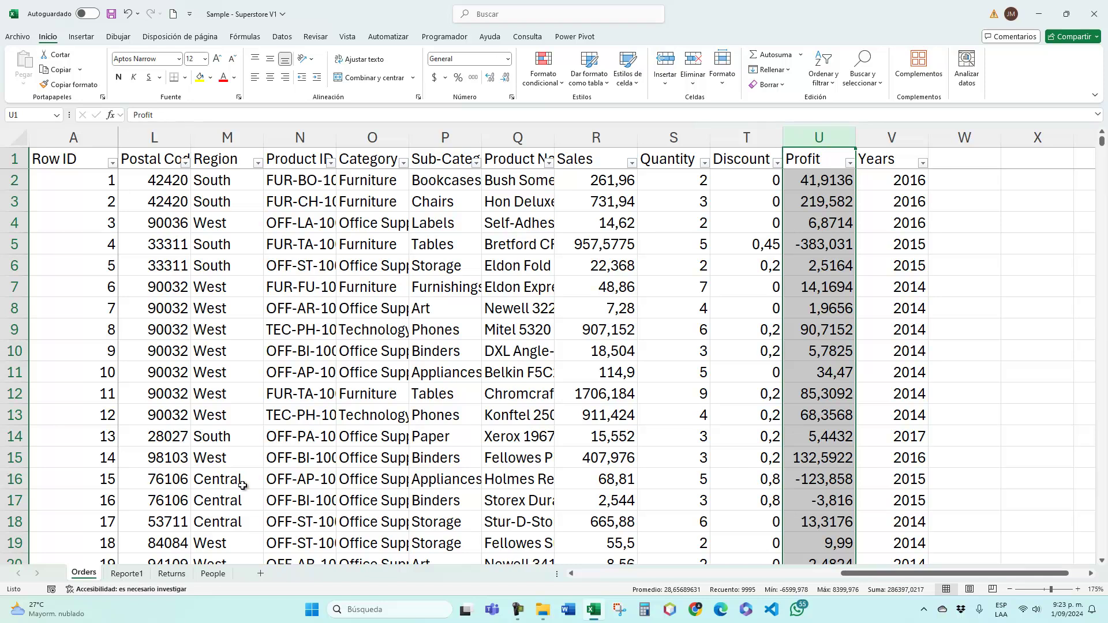
{"action": "left_click", "coordinate": [126, 573]}
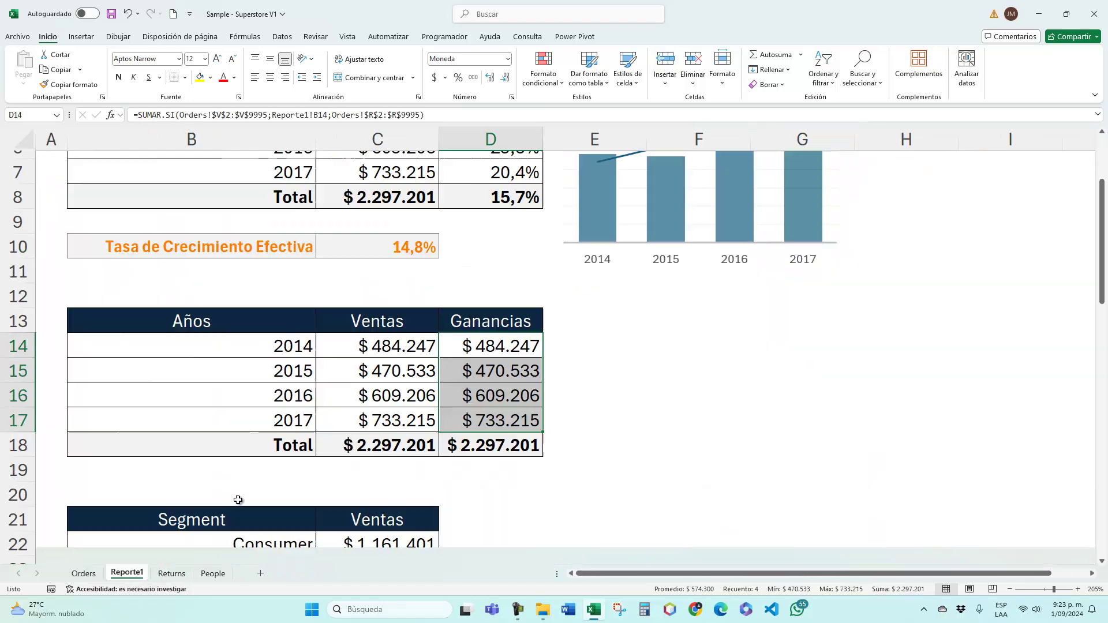
{"action": "double_click", "coordinate": [508, 346]}
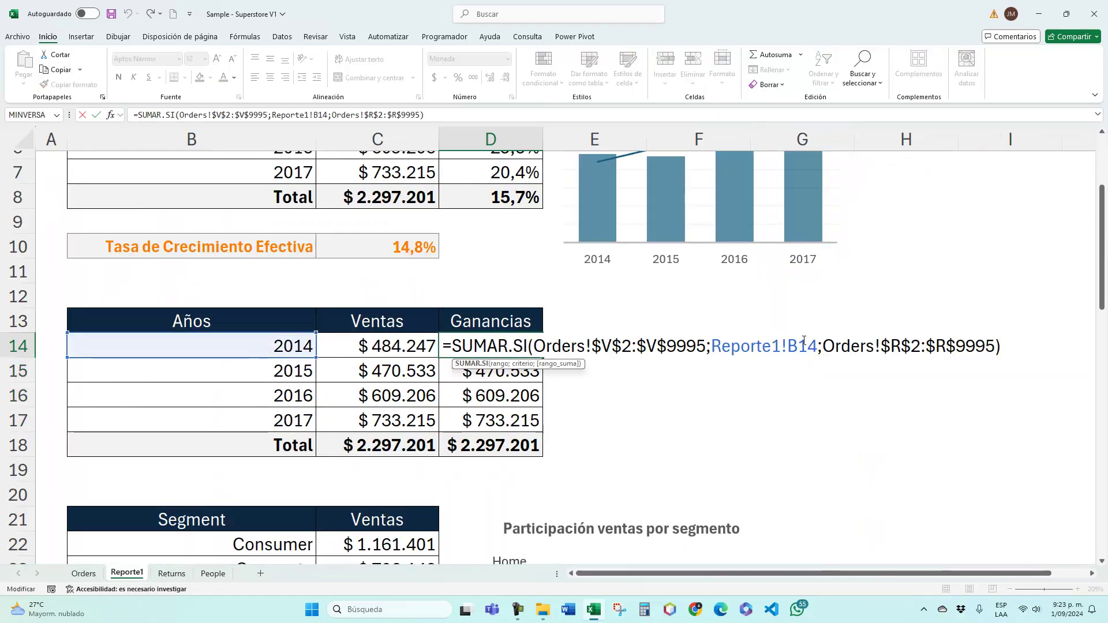
{"action": "left_click", "coordinate": [900, 346]}
{"action": "key", "text": "BackSpace"}
{"action": "type", "text": "U"}
{"action": "left_click", "coordinate": [948, 346]}
{"action": "key", "text": "BackSpace"}
{"action": "type", "text": "U"}
{"action": "key", "text": "Return"}
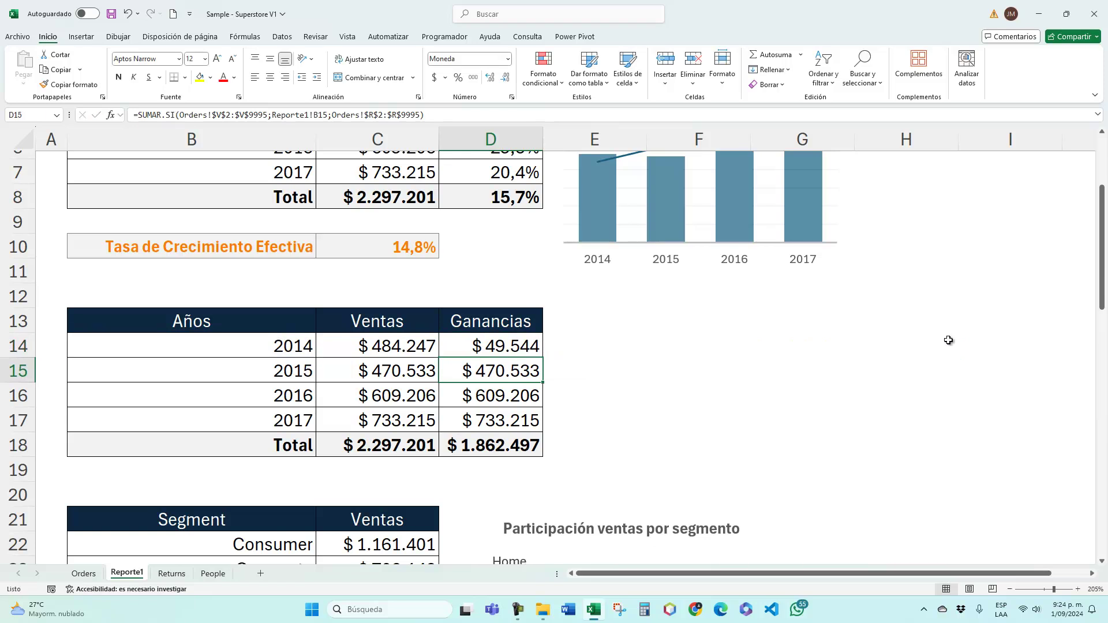
Fill the corrected Ganancias formula down through 2017, giving $49.544 to $93.439 per year
{"action": "left_click", "coordinate": [525, 346]}
{"action": "left_click_drag", "start_coordinate": [542, 358], "coordinate": [537, 430]}
{"action": "double_click", "coordinate": [551, 346]}
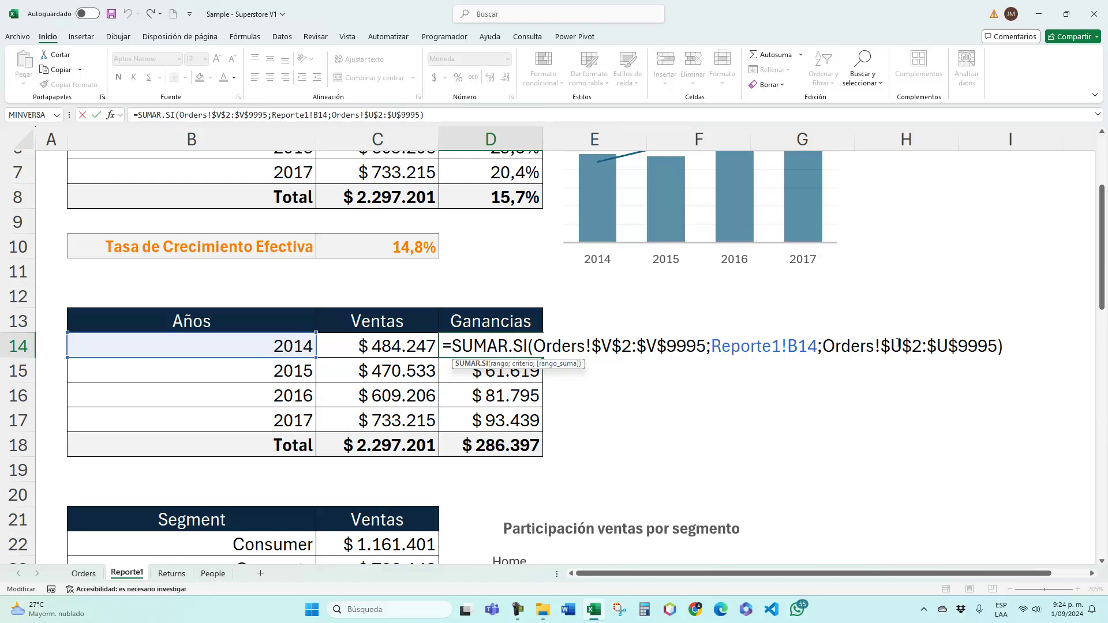
{"action": "key", "text": "Escape"}
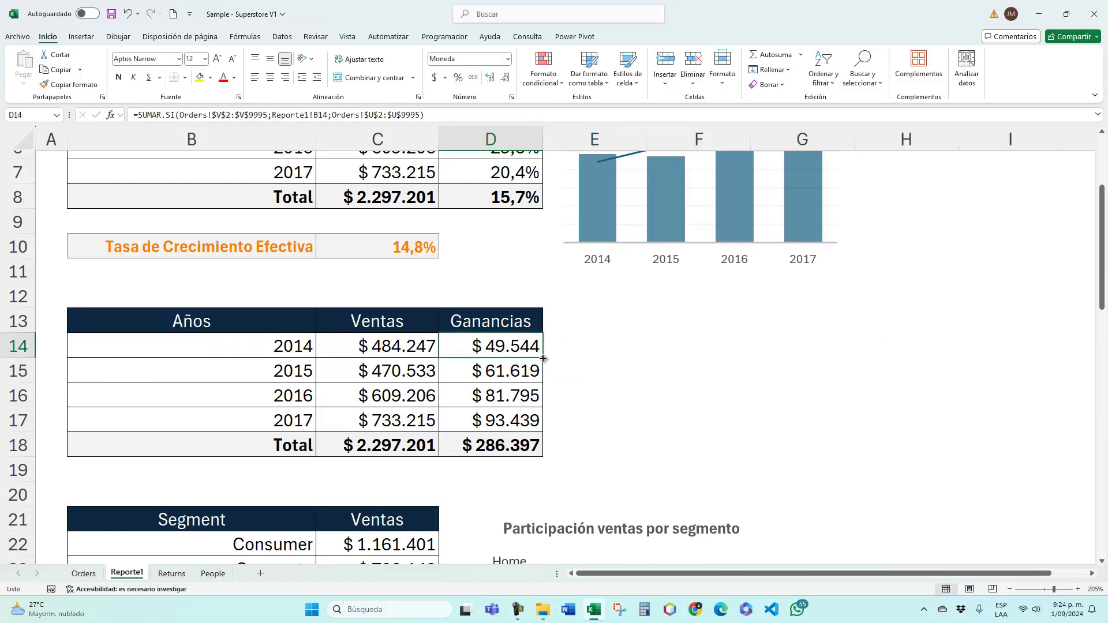
{"action": "left_click_drag", "start_coordinate": [543, 359], "coordinate": [544, 432]}
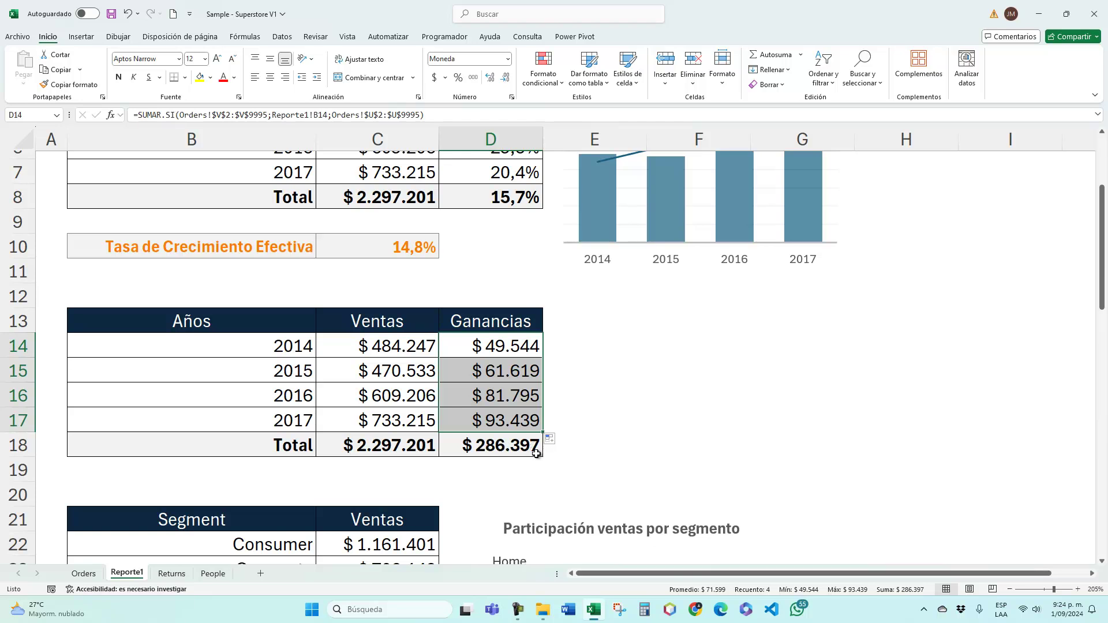
{"action": "left_click", "coordinate": [84, 573]}
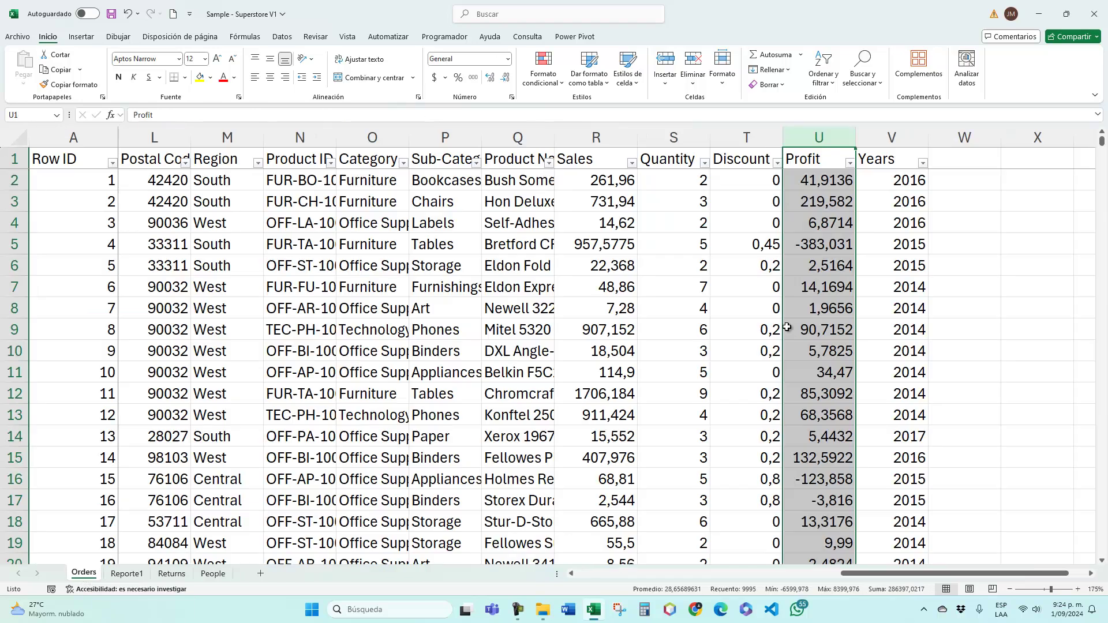
AutoSum the Profit column in the first empty cell below the data, totalling 286.397
{"action": "key", "text": "ctrl+Up"}
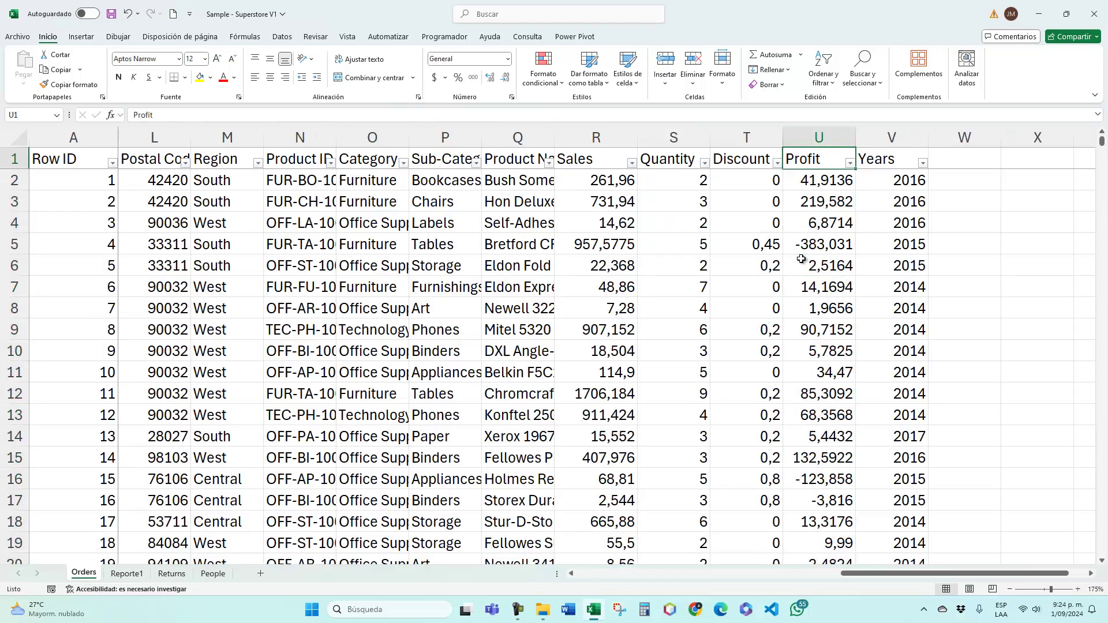
{"action": "key", "text": "ctrl+Down"}
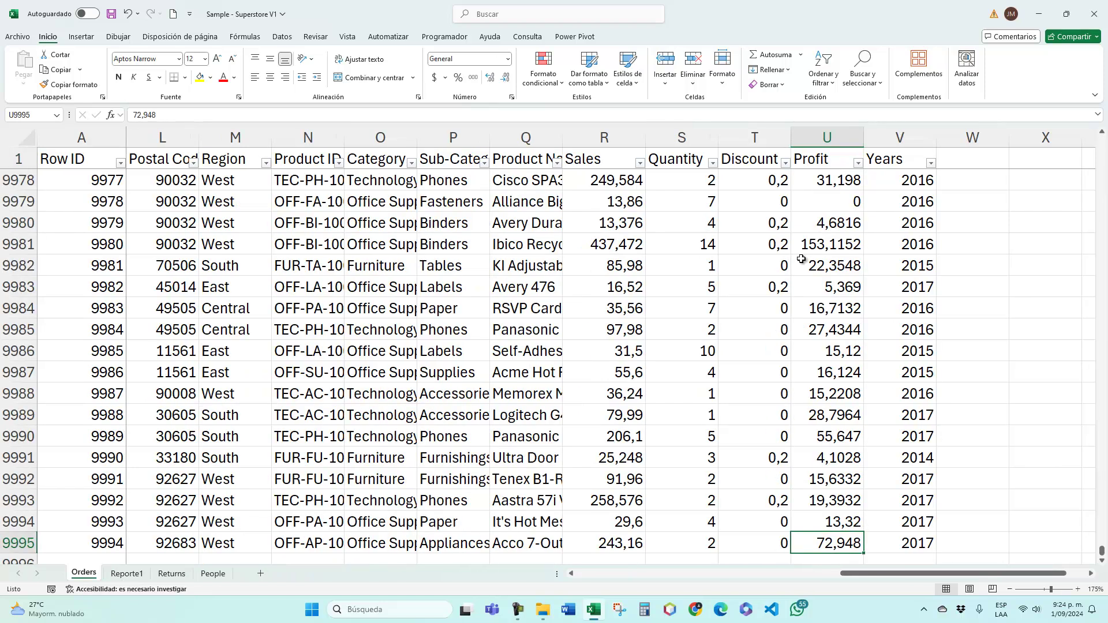
{"action": "key", "text": "Down"}
{"action": "key", "text": "Down"}
{"action": "key", "text": "Down"}
{"action": "key", "text": "Up"}
{"action": "key", "text": "Up"}
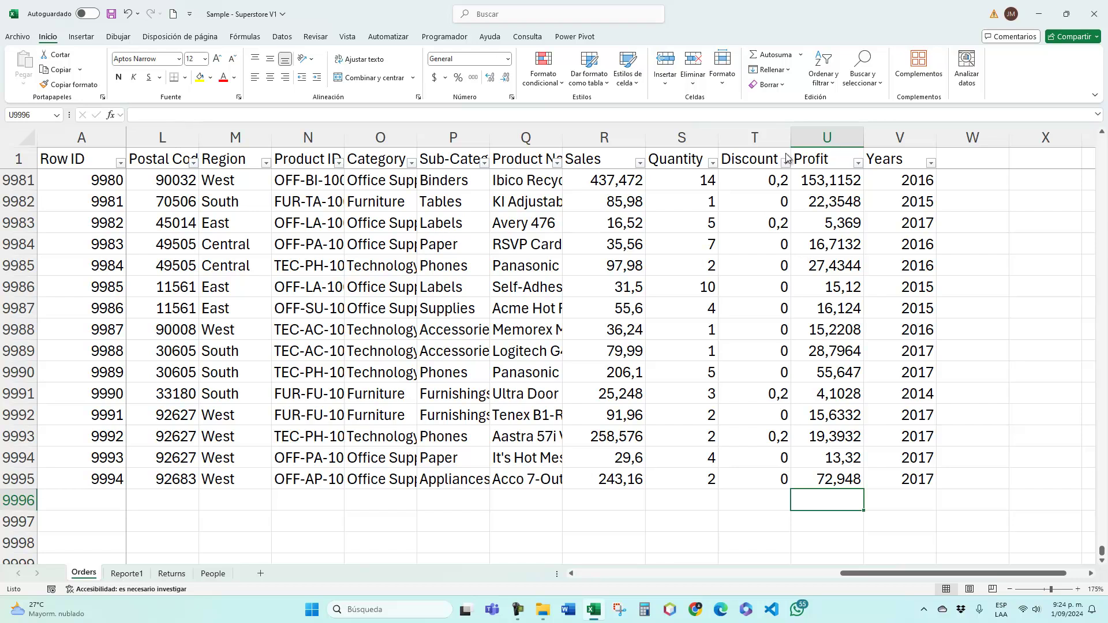
{"action": "left_click", "coordinate": [775, 54]}
{"action": "key", "text": "Return"}
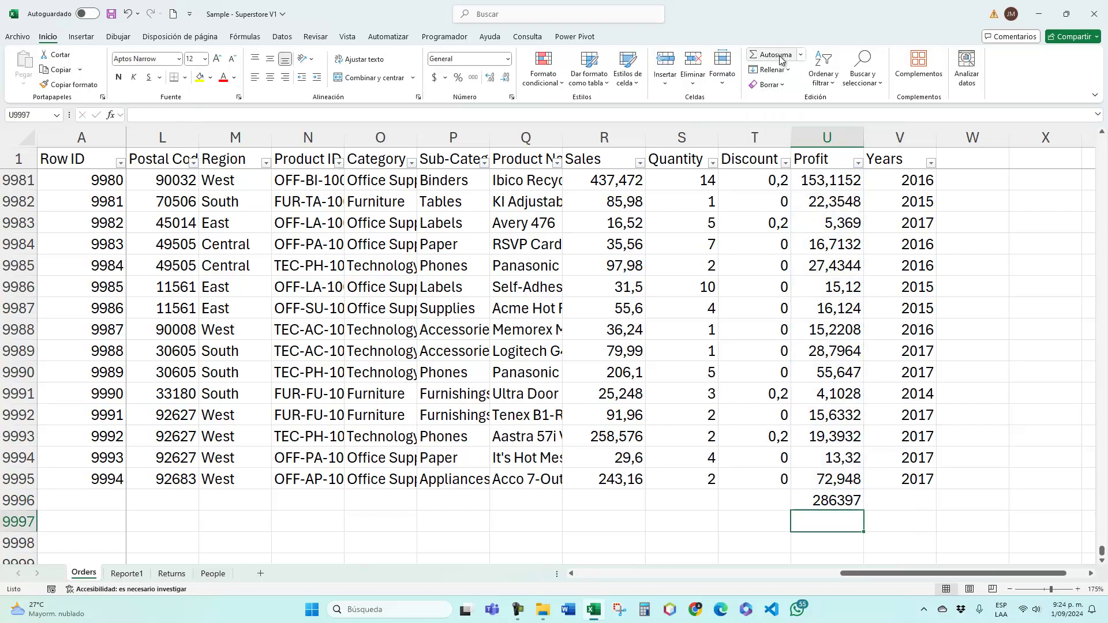
Format the Profit total as Accounting with no decimals
{"action": "left_click", "coordinate": [840, 502]}
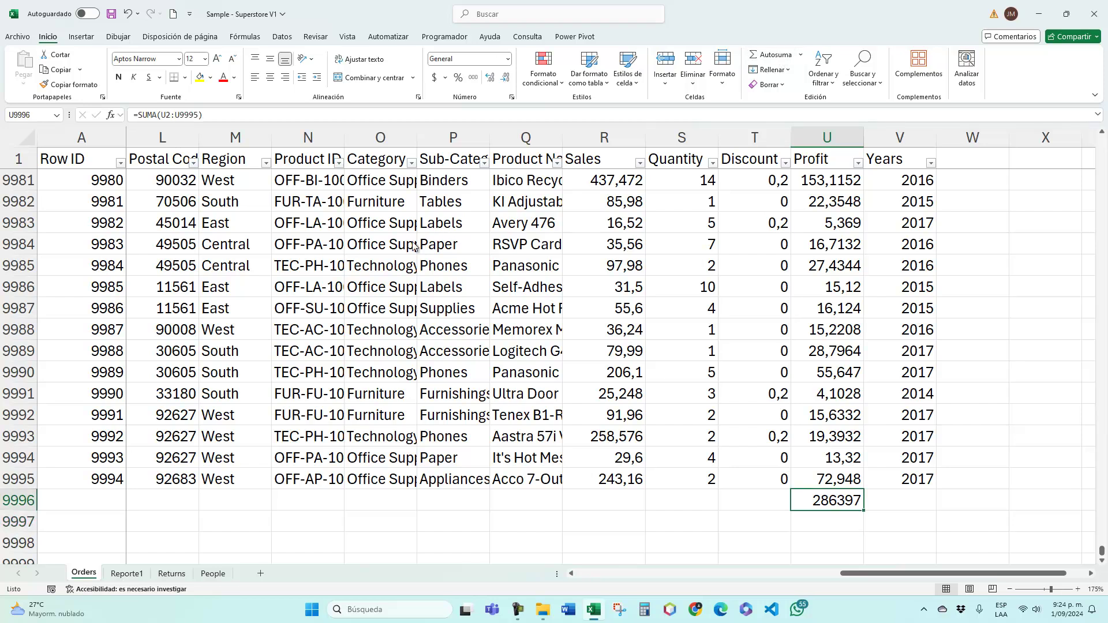
{"action": "left_click", "coordinate": [473, 77]}
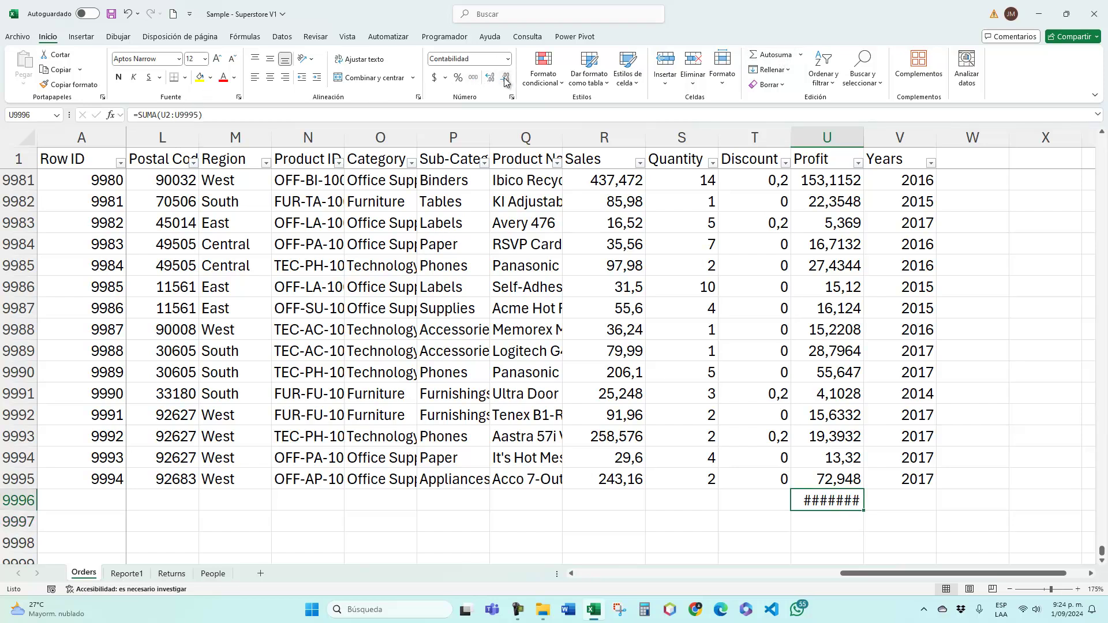
{"action": "left_click", "coordinate": [505, 81]}
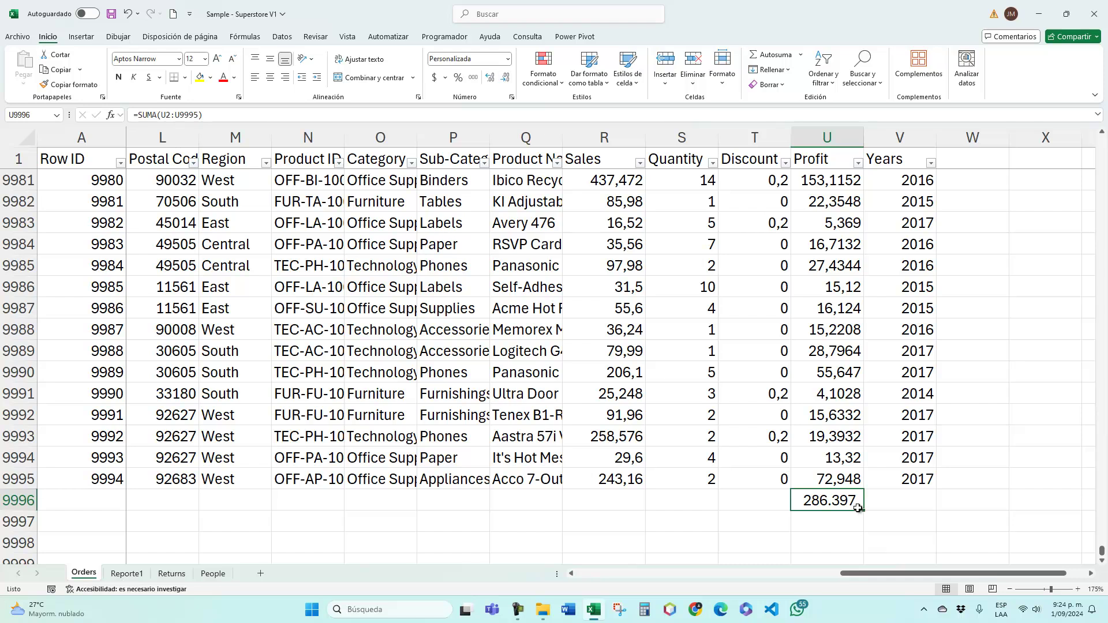
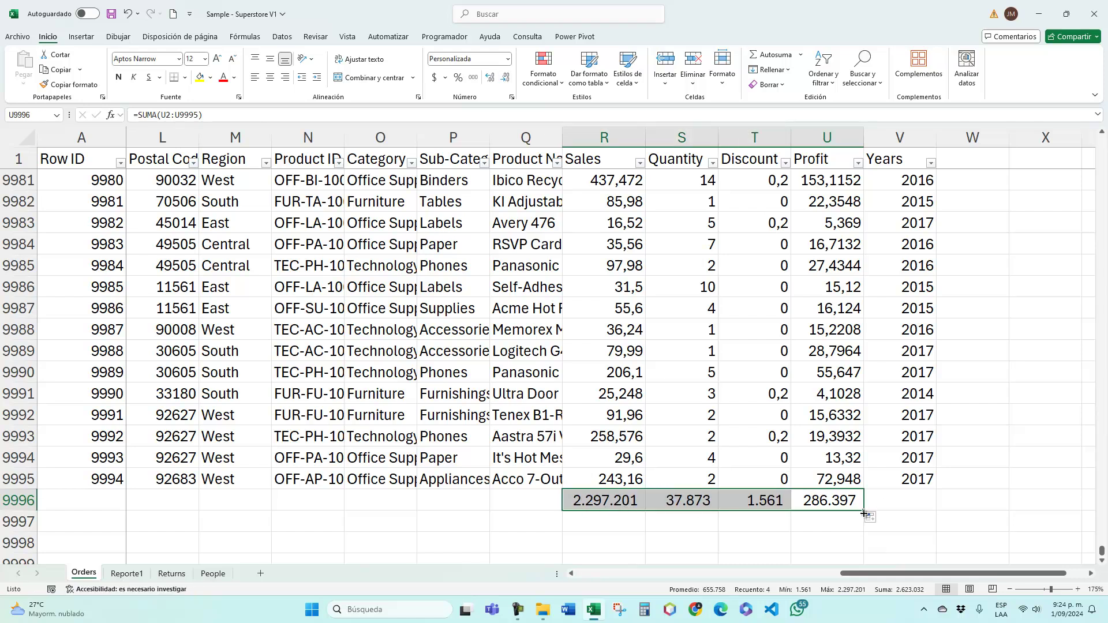
Check the Discount and Quantity totals in row 9996 of Orders, then go to the Reporte1 sheet
{"action": "left_click", "coordinate": [764, 502]}
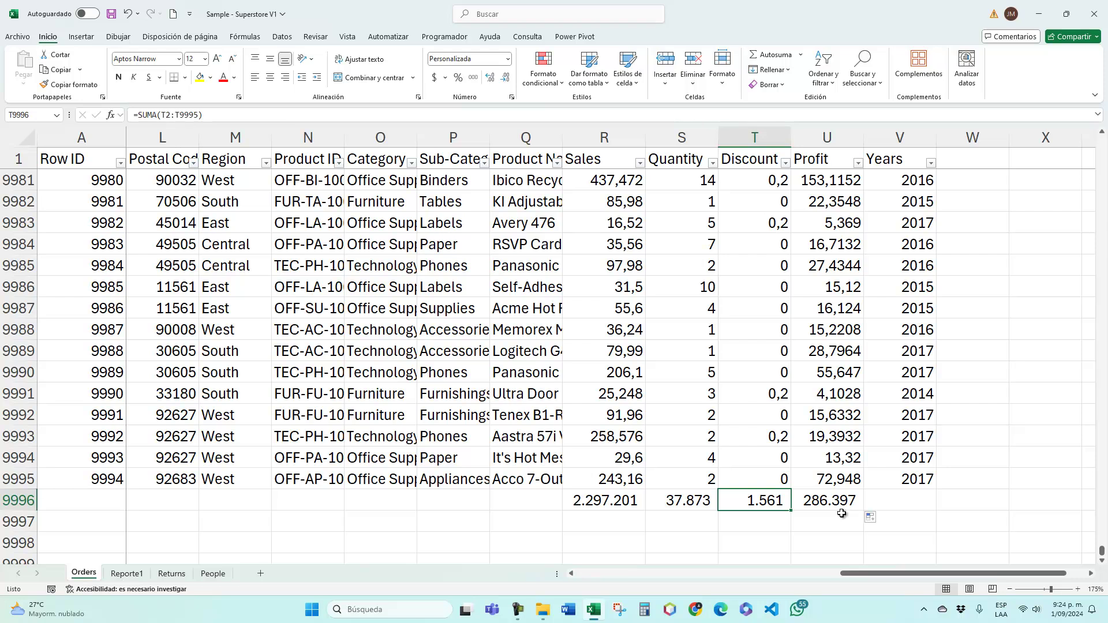
{"action": "left_click", "coordinate": [704, 501]}
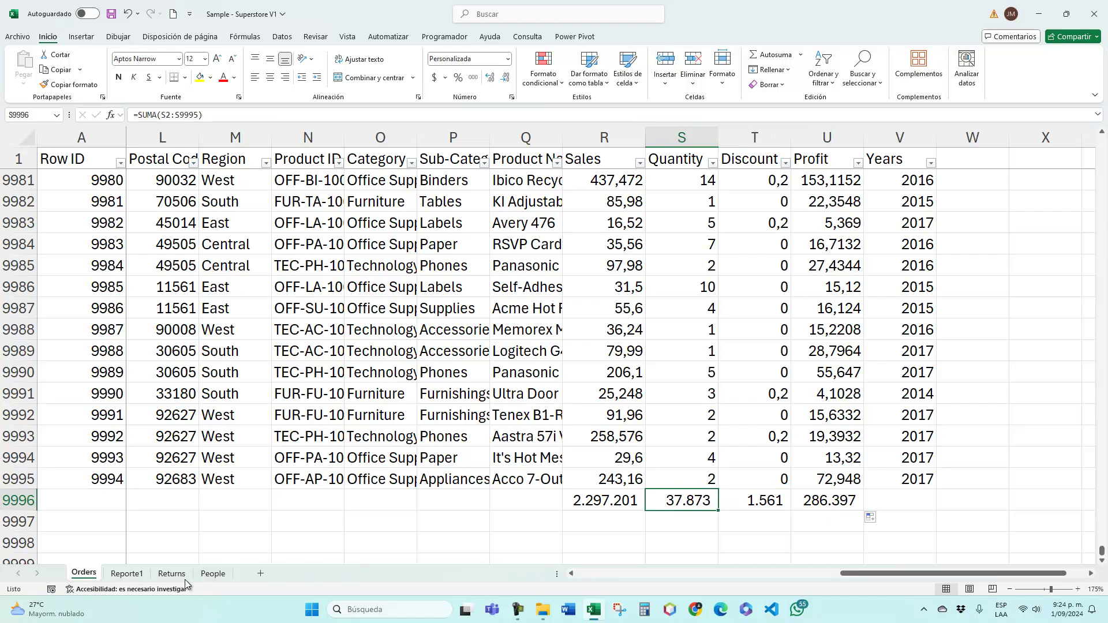
{"action": "left_click", "coordinate": [127, 574]}
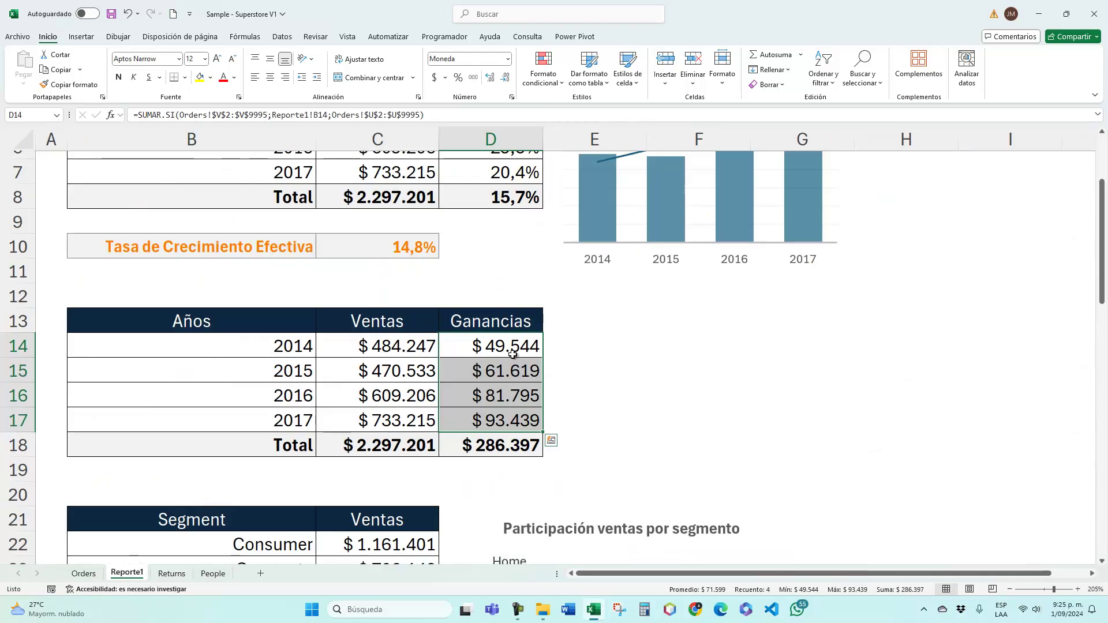
Add the header 'Cantidad' in E13 beside Ganancias
{"action": "left_click", "coordinate": [581, 322]}
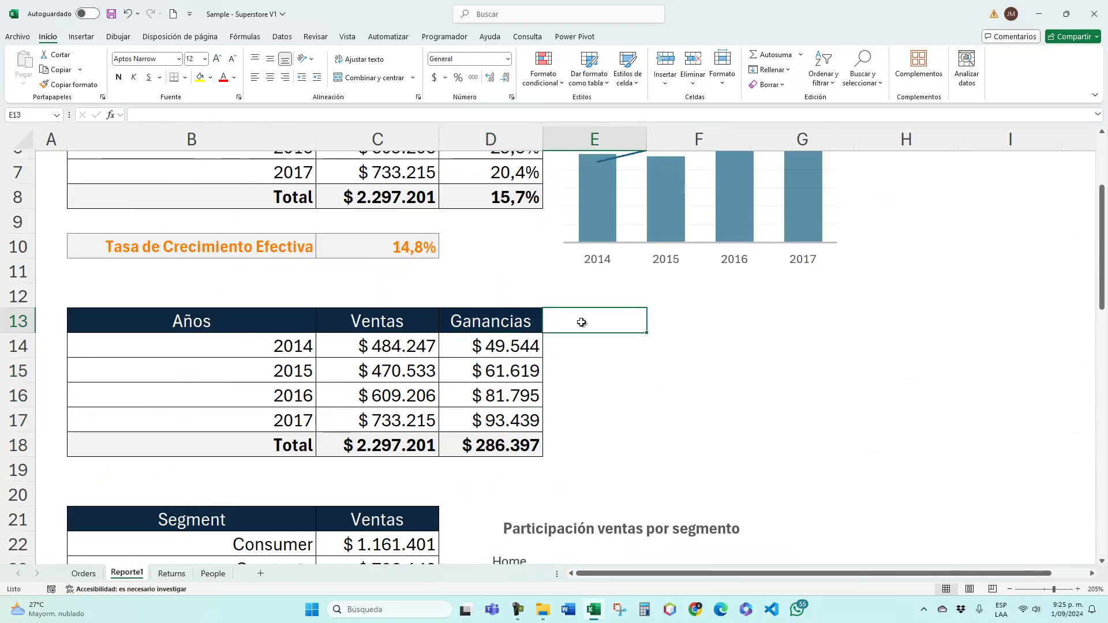
{"action": "type", "text": "Cantidad"}
{"action": "key", "text": "Return"}
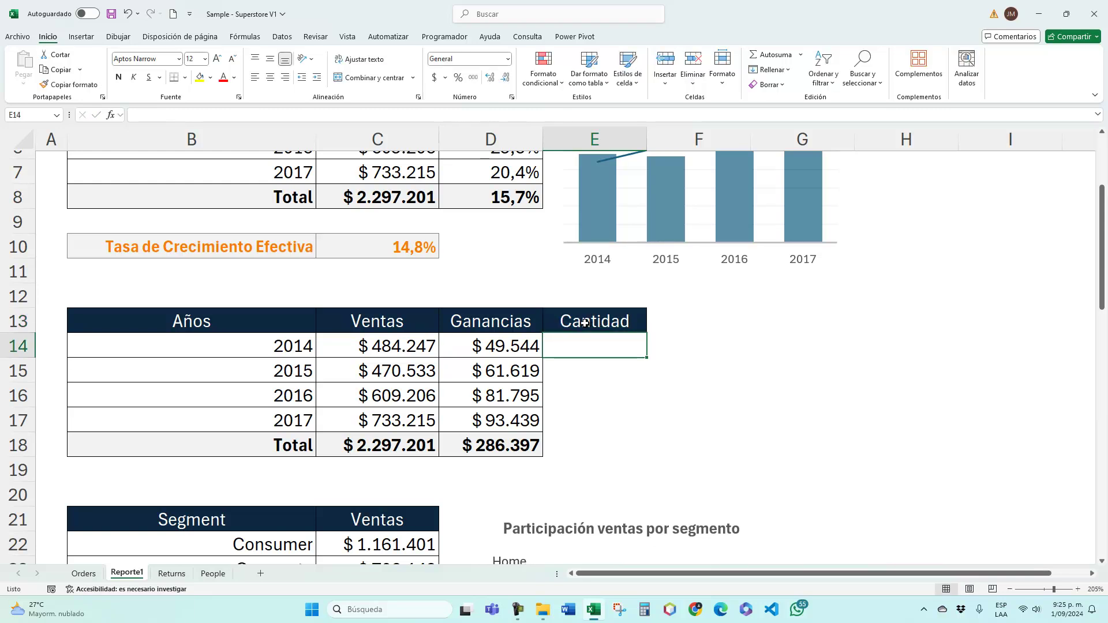
Lock the year column in the 2014 Ganancias formula so its criterion reads Reporte1!$B14
{"action": "left_click", "coordinate": [517, 346]}
{"action": "double_click", "coordinate": [514, 346]}
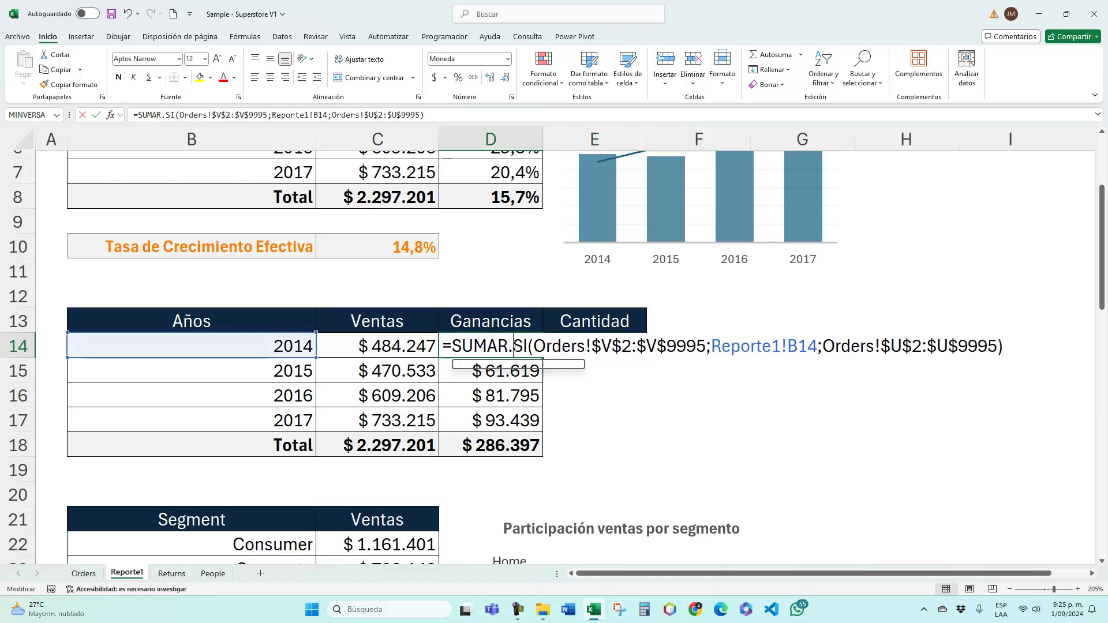
{"action": "left_click", "coordinate": [801, 346]}
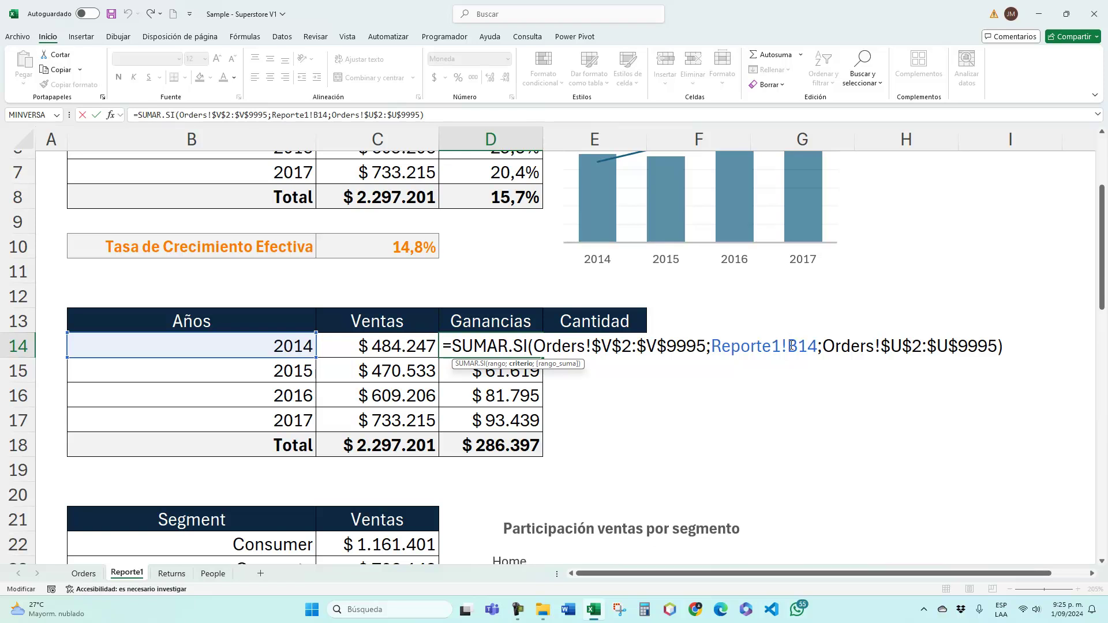
{"action": "type", "text": "$"}
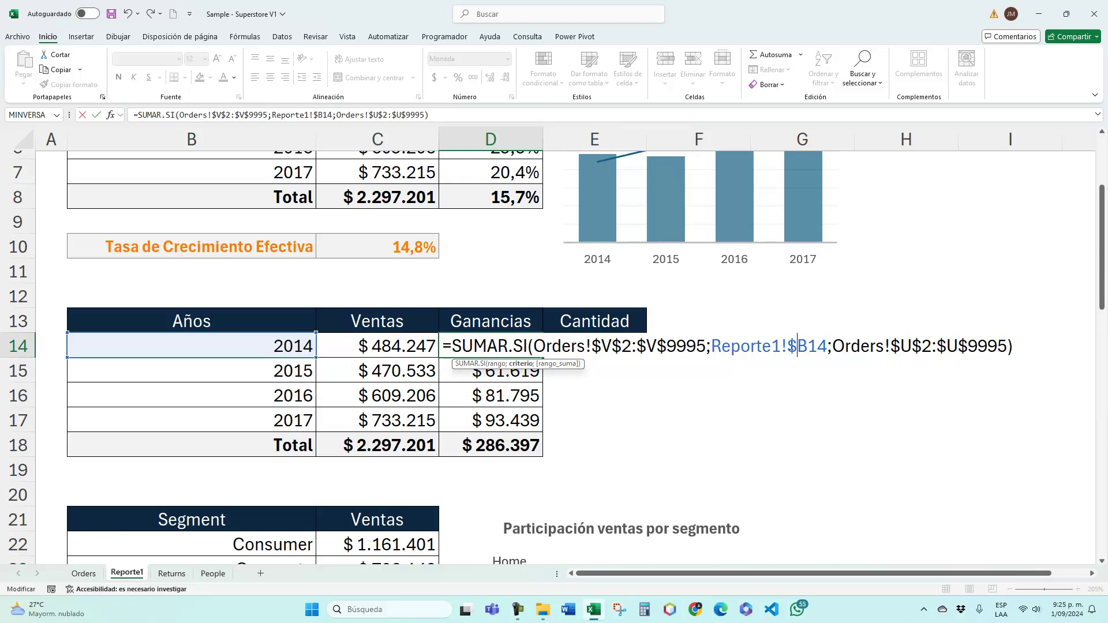
{"action": "key", "text": "Return"}
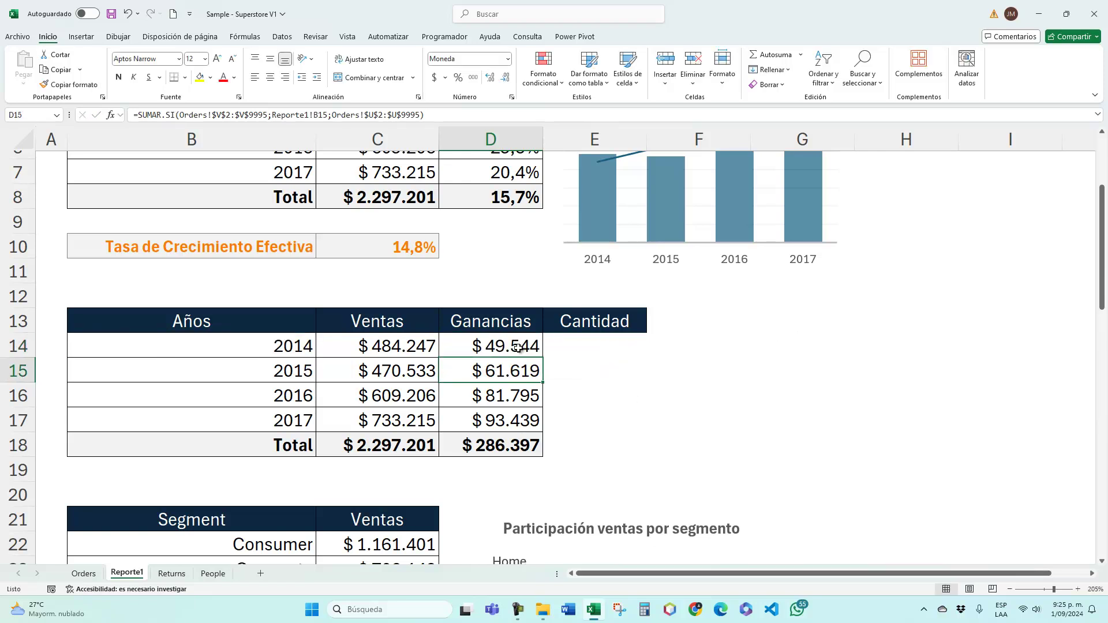
{"action": "left_click", "coordinate": [522, 349]}
Copy the 2014 Ganancias formula across into the Cantidad cell E14
{"action": "left_click_drag", "start_coordinate": [542, 356], "coordinate": [635, 359]}
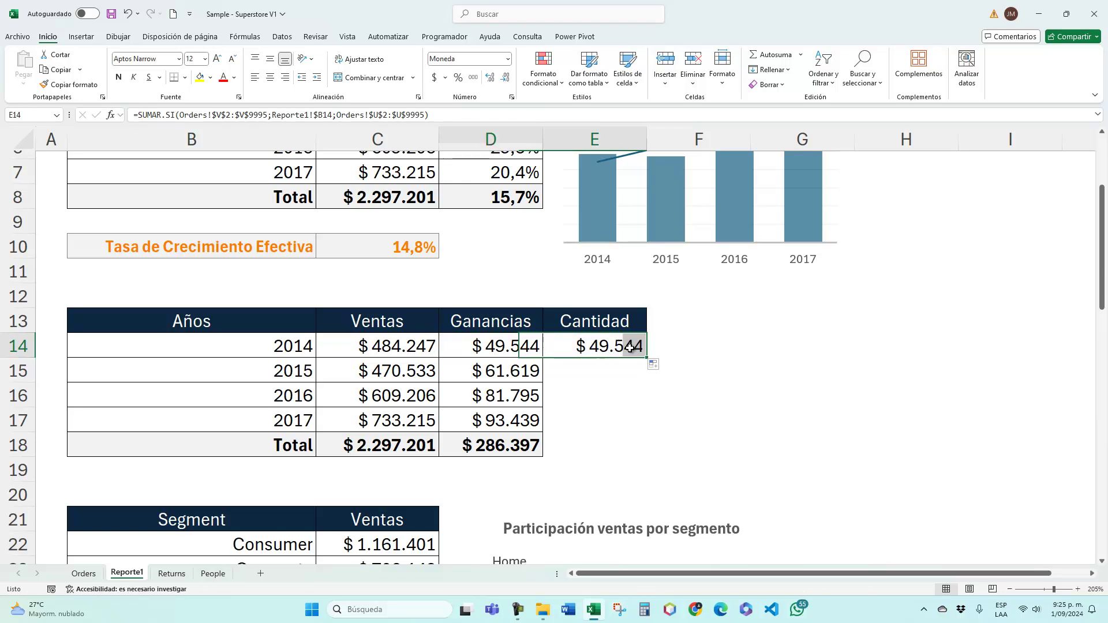
{"action": "double_click", "coordinate": [630, 346]}
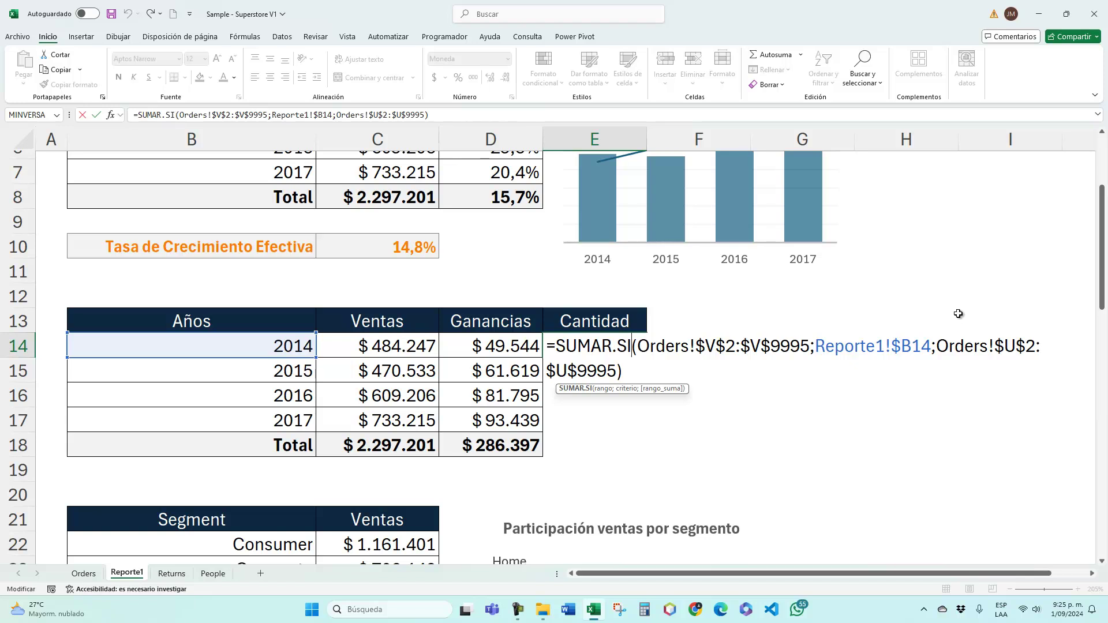
{"action": "left_click", "coordinate": [1007, 345]}
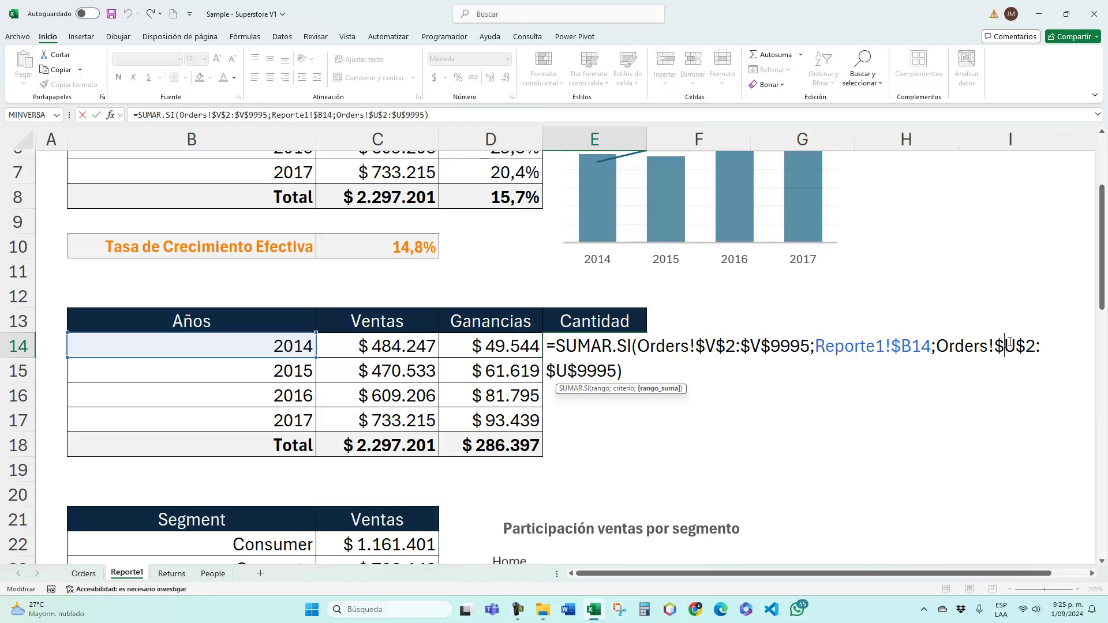
{"action": "left_click", "coordinate": [751, 346]}
{"action": "left_click", "coordinate": [998, 345]}
{"action": "key", "text": "Return"}
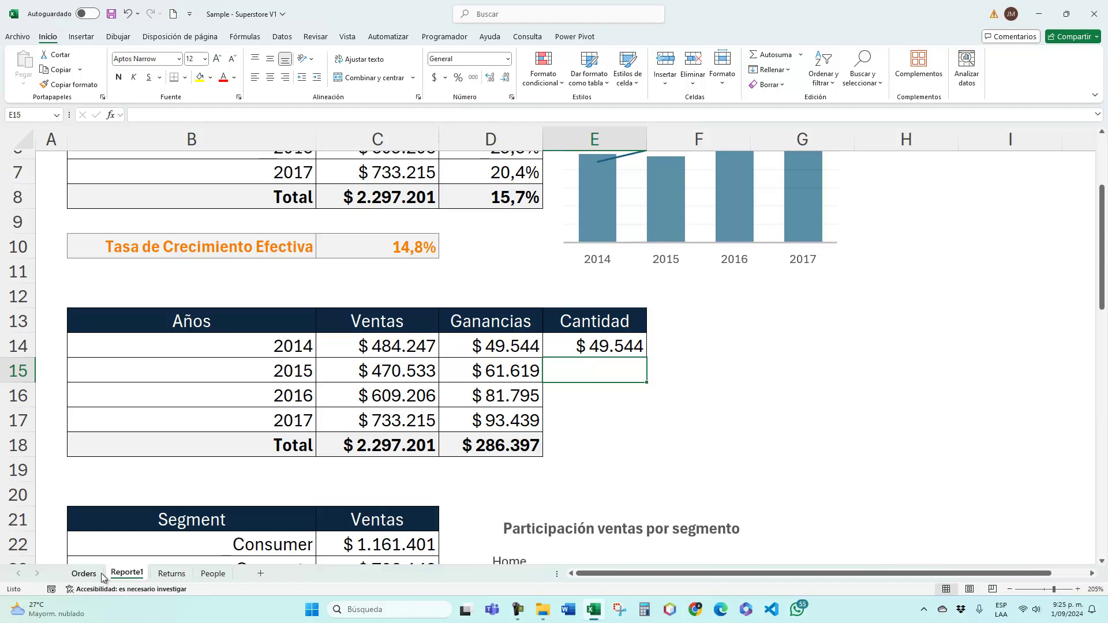
Confirm on the Orders sheet that Quantity is column S, then return to Reporte1
{"action": "left_click", "coordinate": [83, 574]}
{"action": "left_click", "coordinate": [690, 180]}
{"action": "left_click", "coordinate": [689, 137]}
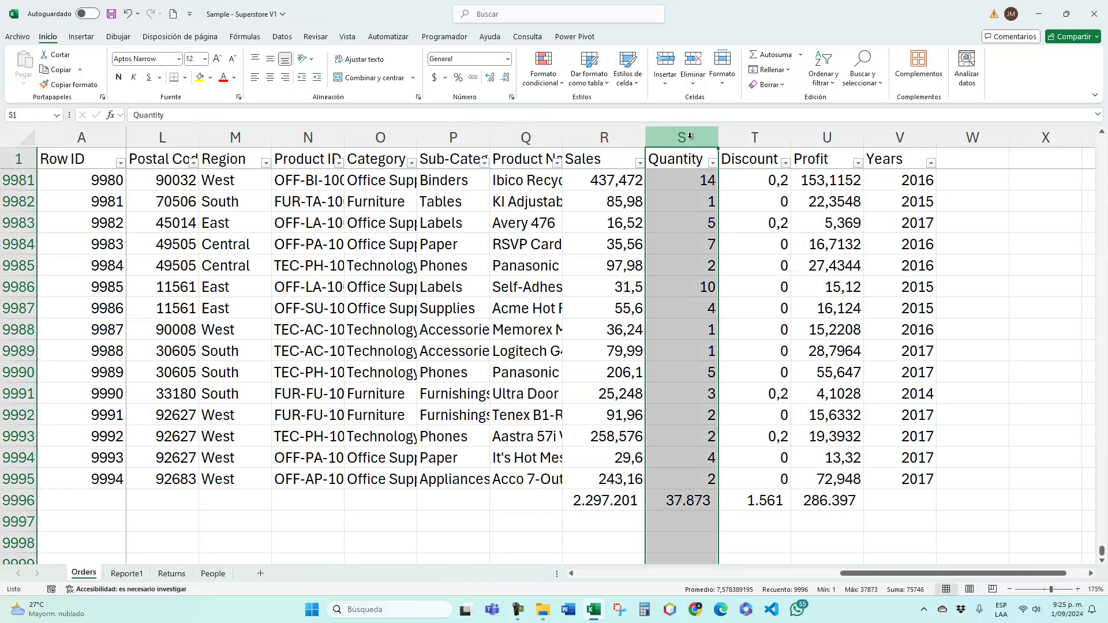
{"action": "left_click", "coordinate": [126, 573]}
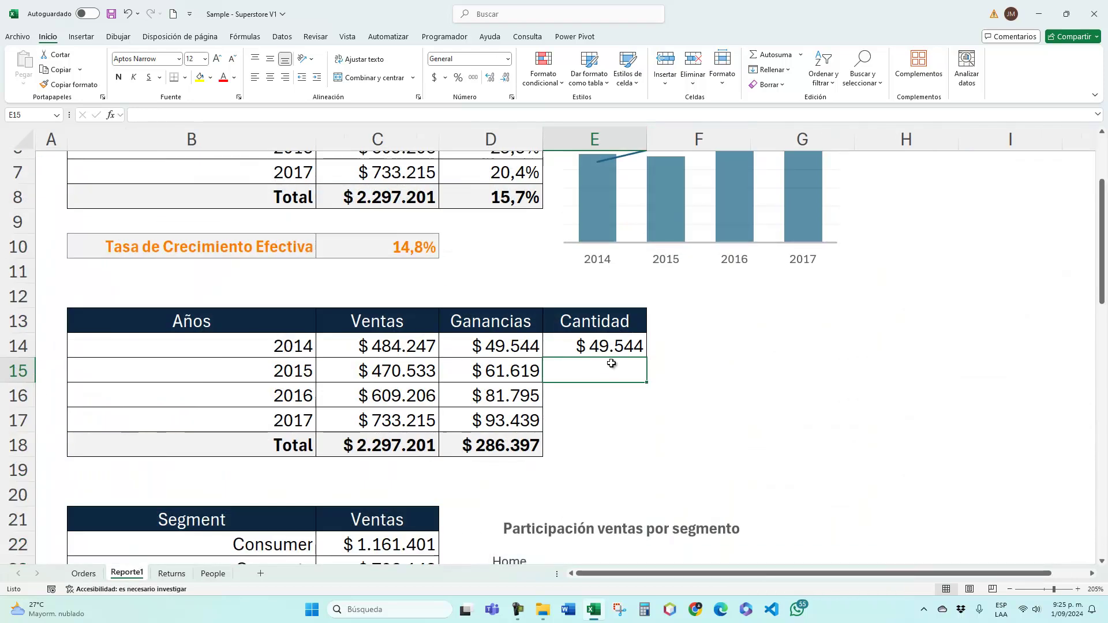
Change E14's sum range from Orders!$U$2:$U$9995 to Orders!$S$2:$S$9995, giving 7.581
{"action": "double_click", "coordinate": [603, 339]}
{"action": "left_click", "coordinate": [1018, 346]}
{"action": "key", "text": "BackSpace"}
{"action": "type", "text": "SUMAR.SI(Orders!"}
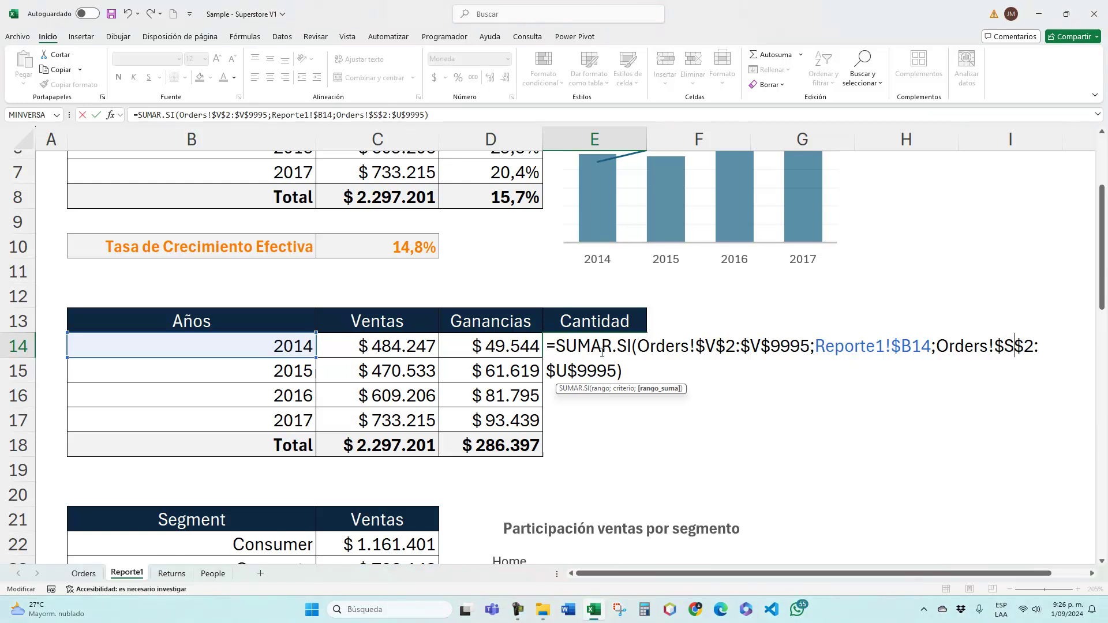
{"action": "left_click", "coordinate": [567, 367]}
{"action": "key", "text": "BackSpace"}
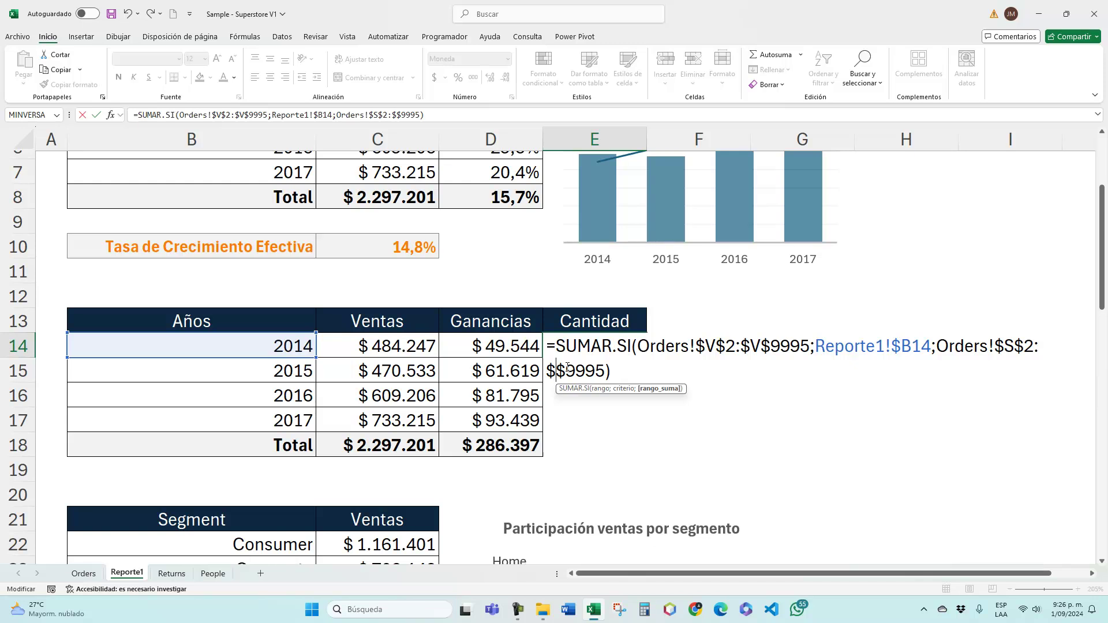
{"action": "type", "text": "S"}
{"action": "key", "text": "Return"}
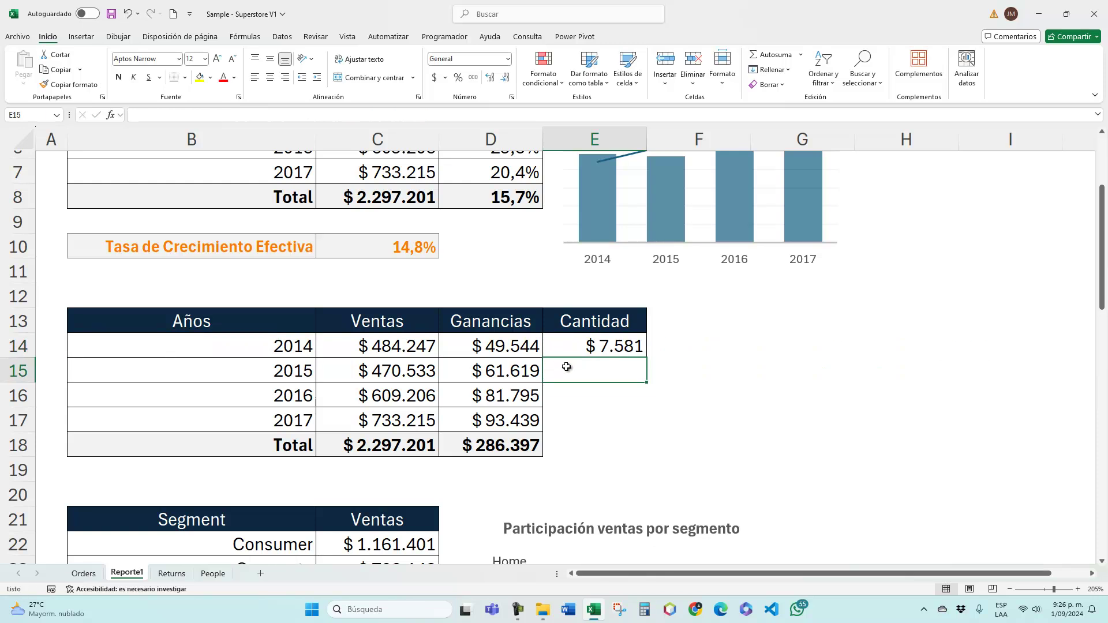
Format the 2014 Cantidad value with thousands separators and no decimals
{"action": "left_click", "coordinate": [627, 337]}
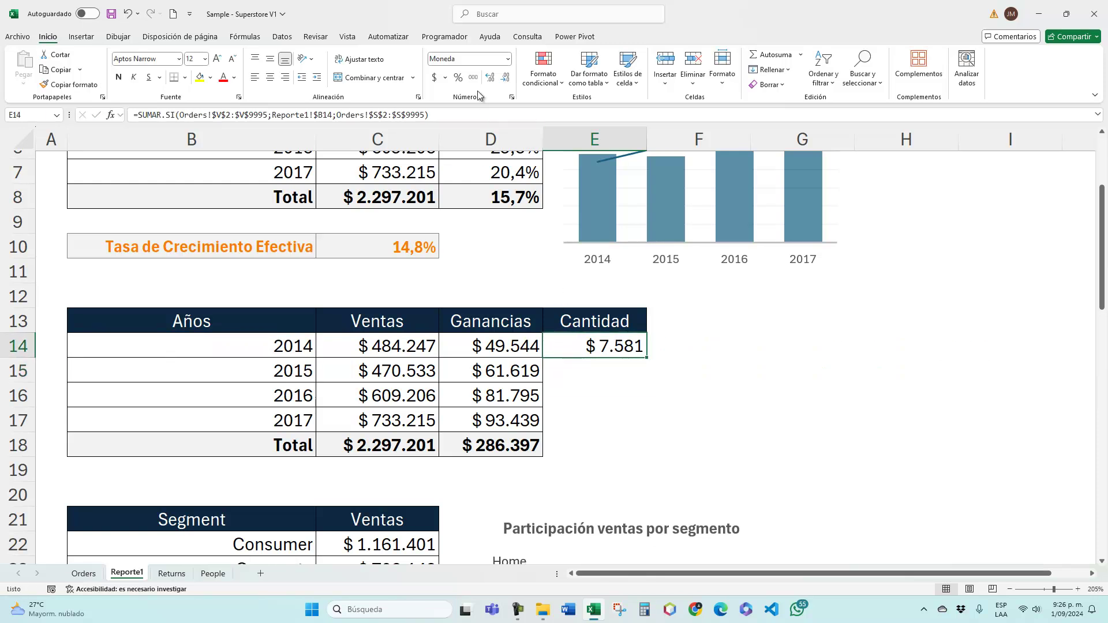
{"action": "left_click", "coordinate": [508, 59]}
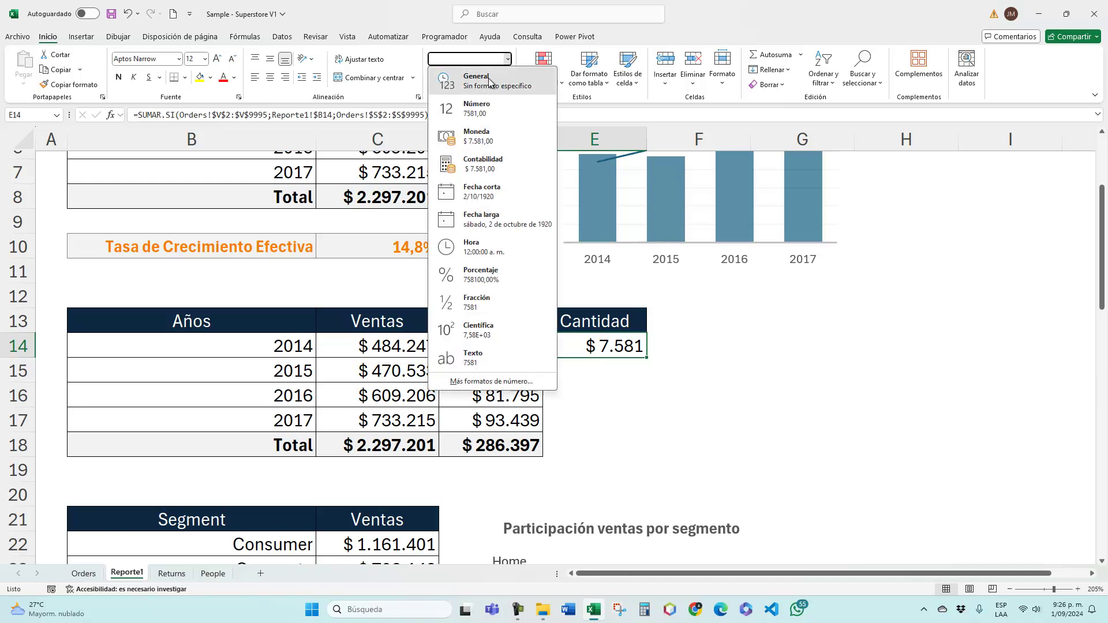
{"action": "left_click", "coordinate": [496, 78]}
{"action": "left_click", "coordinate": [473, 77]}
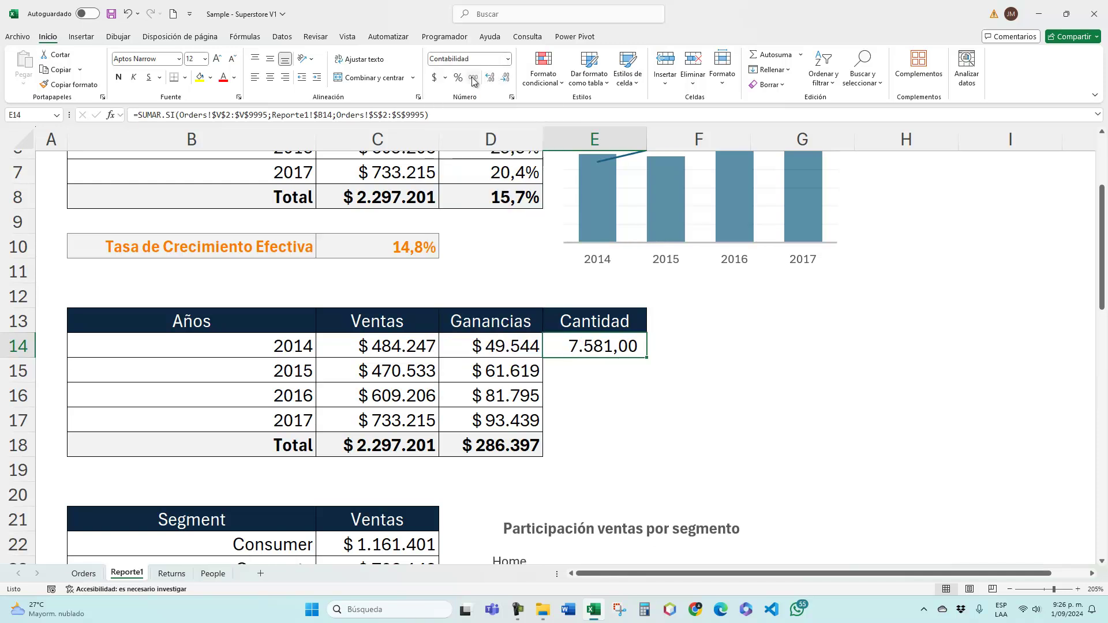
{"action": "double_click", "coordinate": [506, 78]}
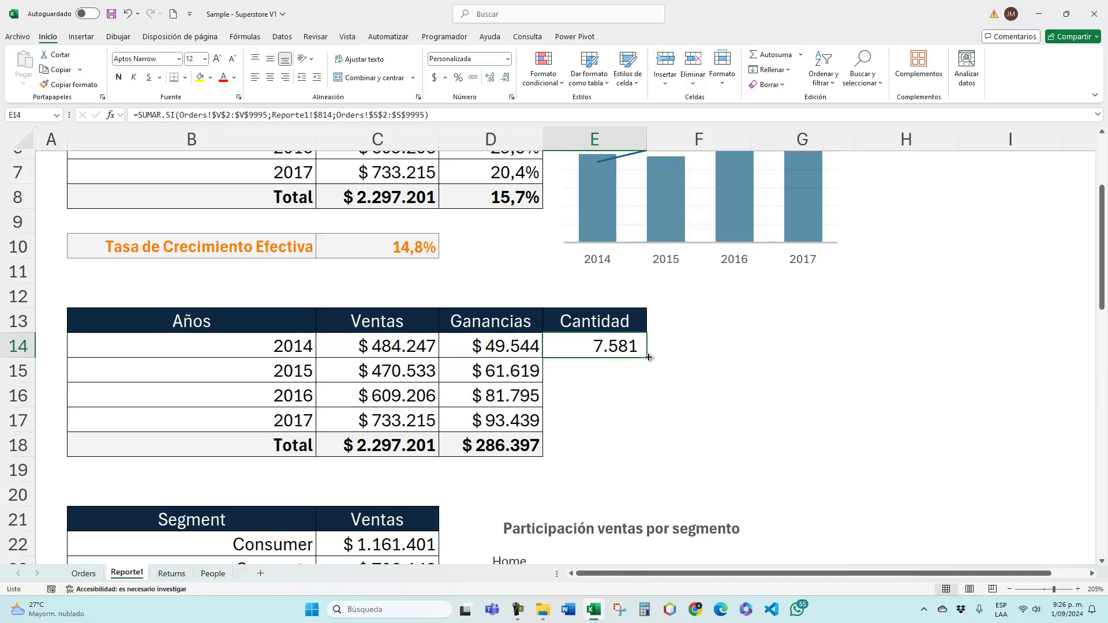
Fill the Cantidad formula down to 2017 and sum the years into the E18 total
{"action": "left_click_drag", "start_coordinate": [648, 357], "coordinate": [639, 427]}
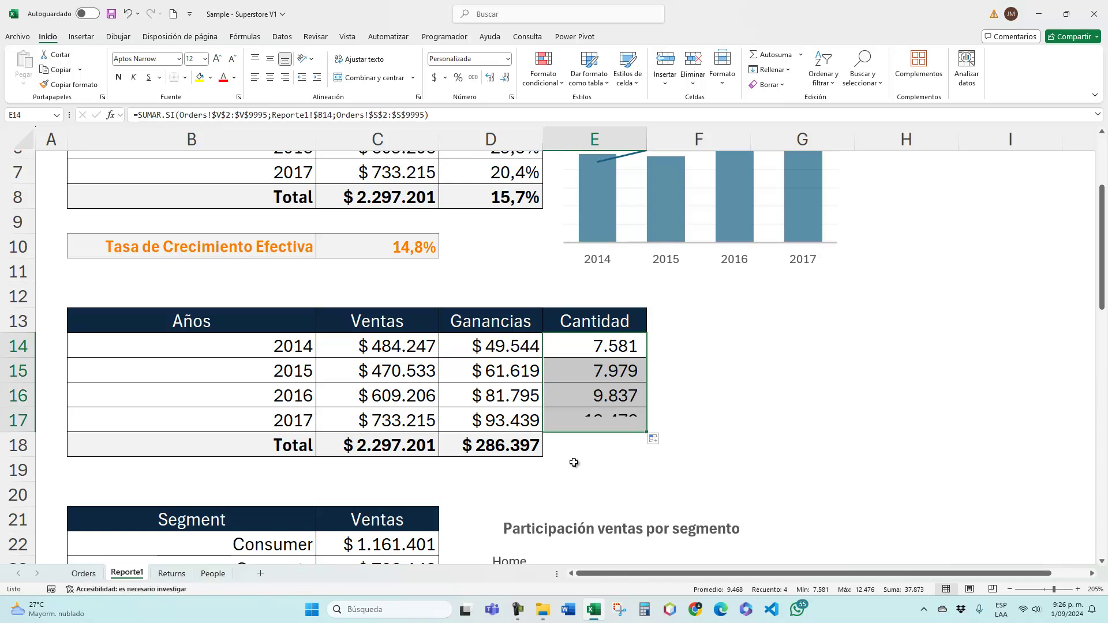
{"action": "left_click", "coordinate": [542, 452]}
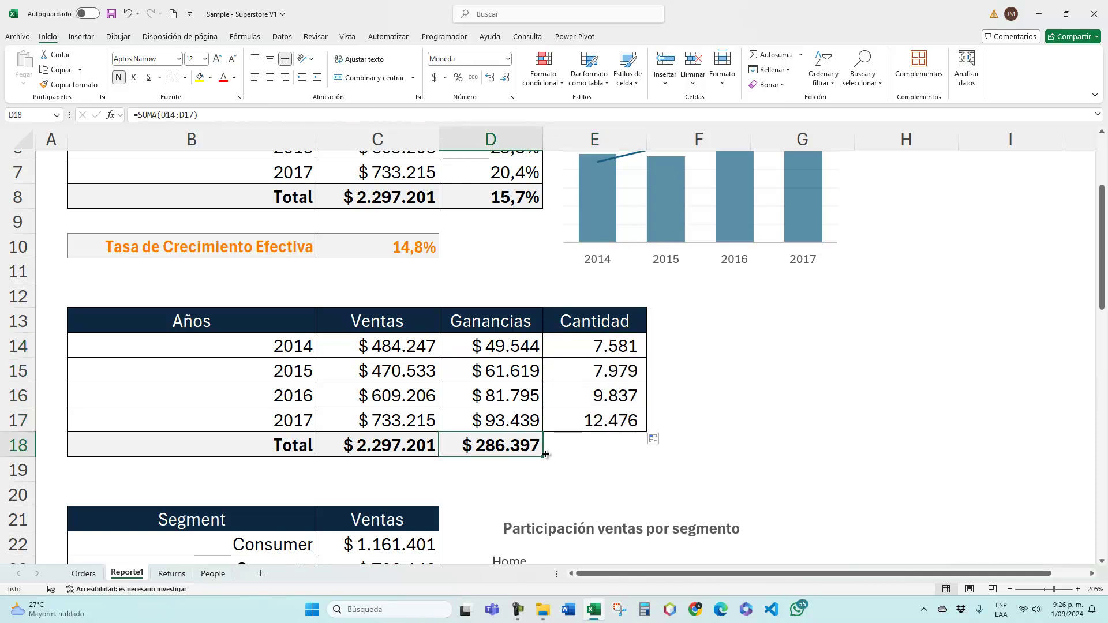
{"action": "left_click", "coordinate": [633, 449], "text": "shift"}
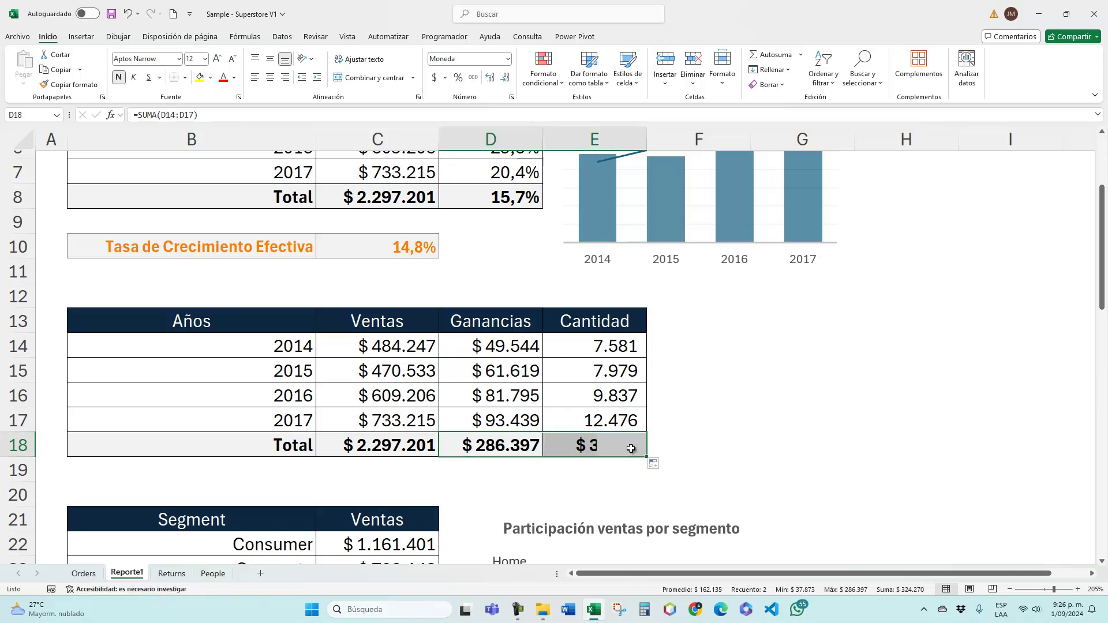
{"action": "left_click", "coordinate": [633, 449]}
{"action": "key", "text": "alt+equal"}
{"action": "key", "text": "Return"}
Format the Cantidad total 37.873 with thousands separators and no decimals
{"action": "left_click", "coordinate": [615, 427]}
{"action": "left_click", "coordinate": [600, 442]}
{"action": "left_click", "coordinate": [473, 77]}
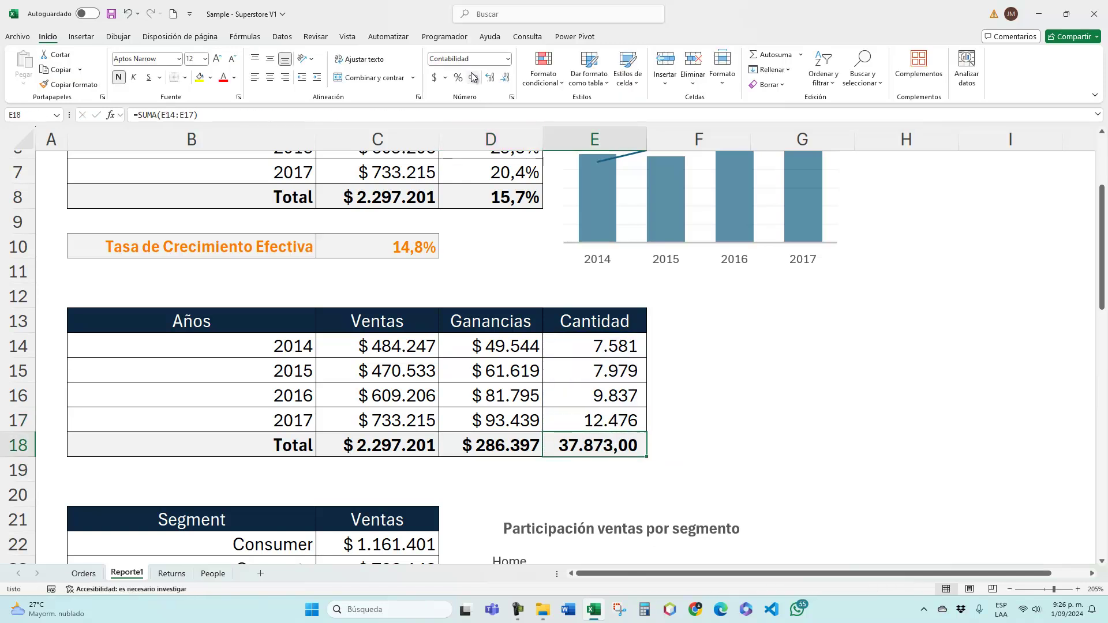
{"action": "left_click", "coordinate": [504, 76]}
{"action": "left_click", "coordinate": [505, 77]}
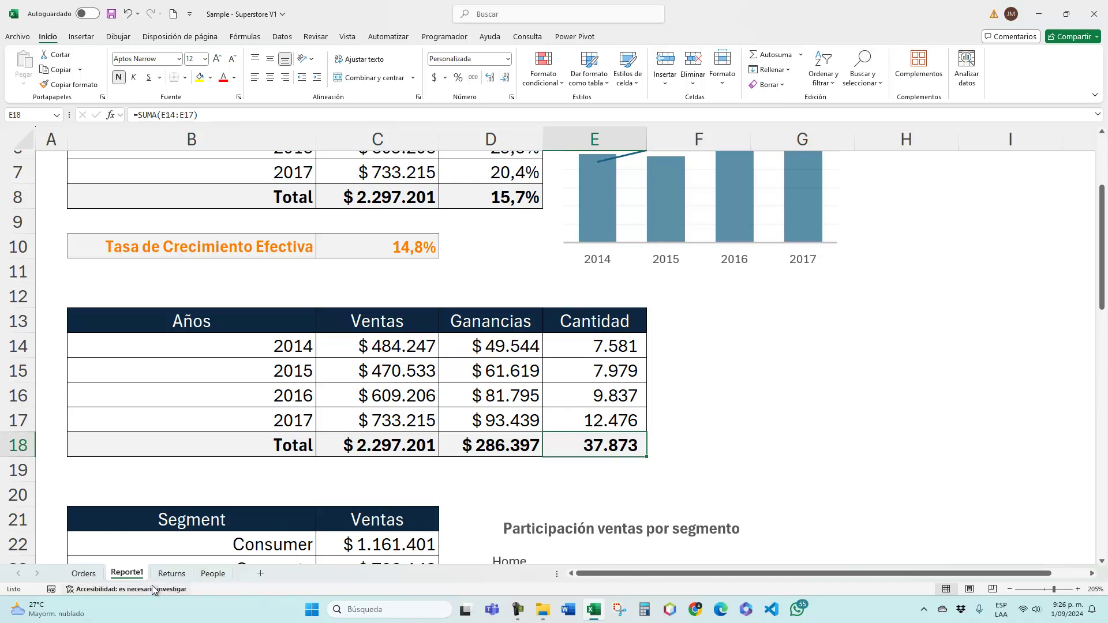
Compare with the Quantity total on Orders, then select the Reporte1 totals C18:E18
{"action": "left_click", "coordinate": [84, 573]}
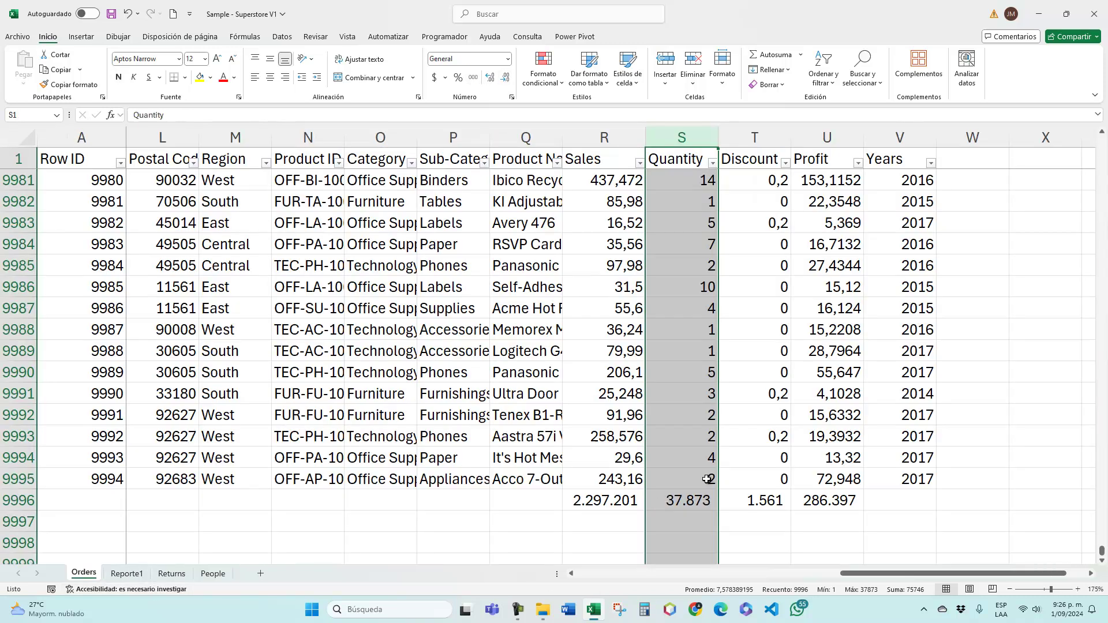
{"action": "left_click", "coordinate": [686, 505]}
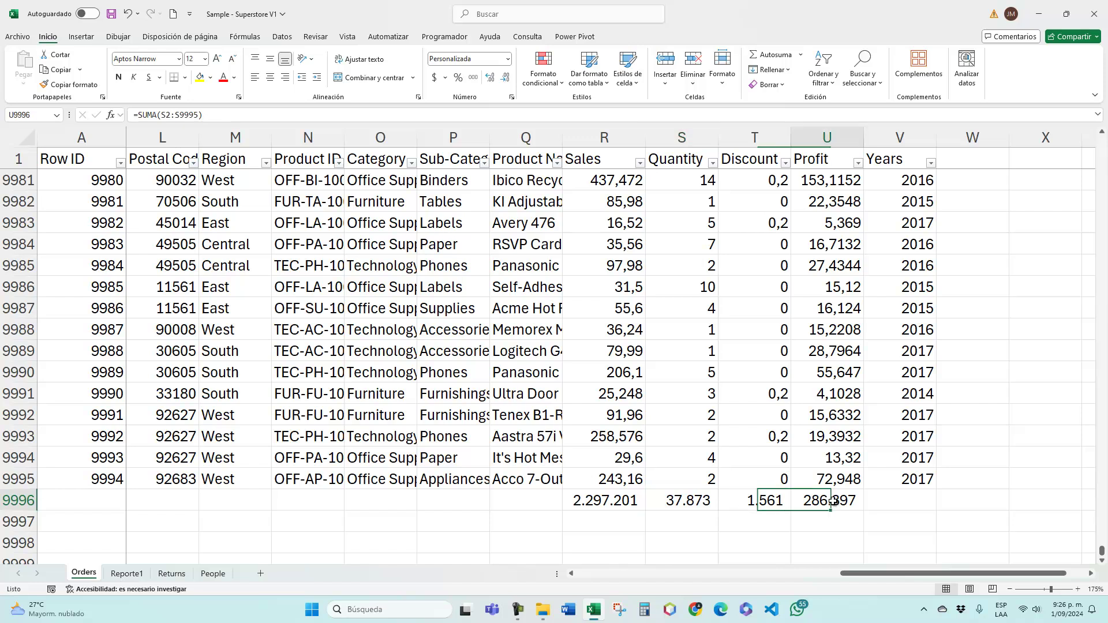
{"action": "left_click", "coordinate": [128, 574]}
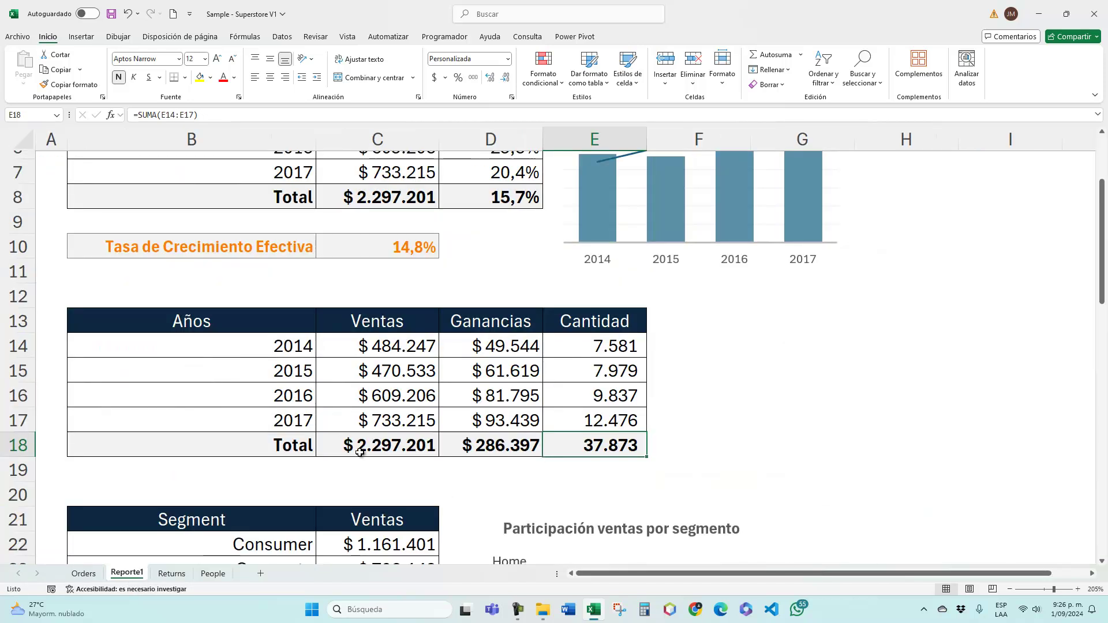
{"action": "left_click_drag", "start_coordinate": [402, 453], "coordinate": [629, 450]}
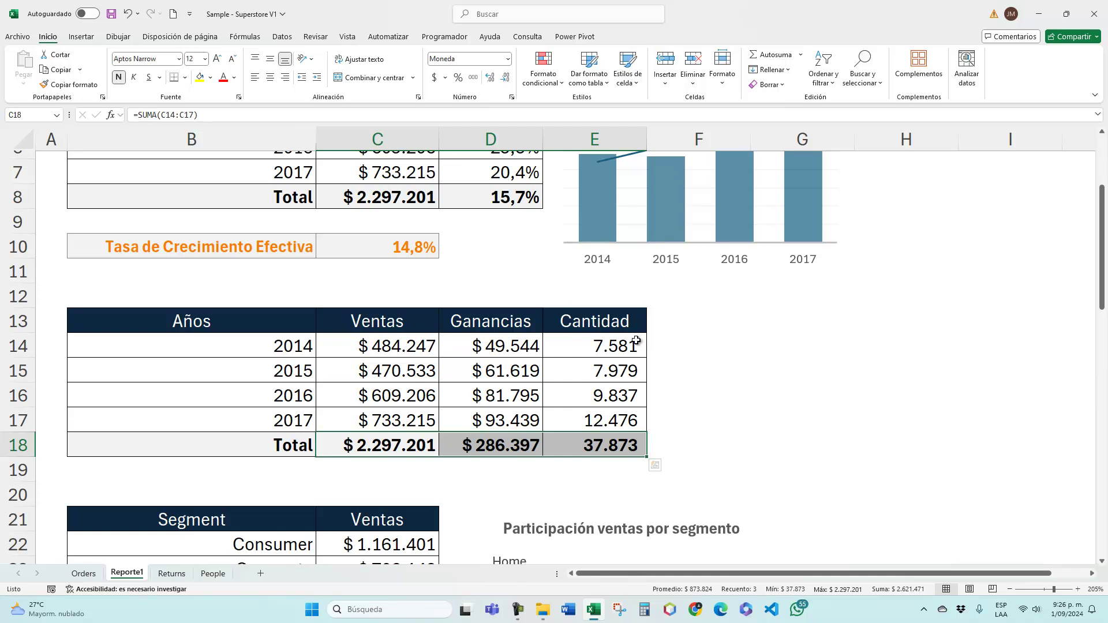
{"action": "left_click_drag", "start_coordinate": [629, 345], "coordinate": [623, 420]}
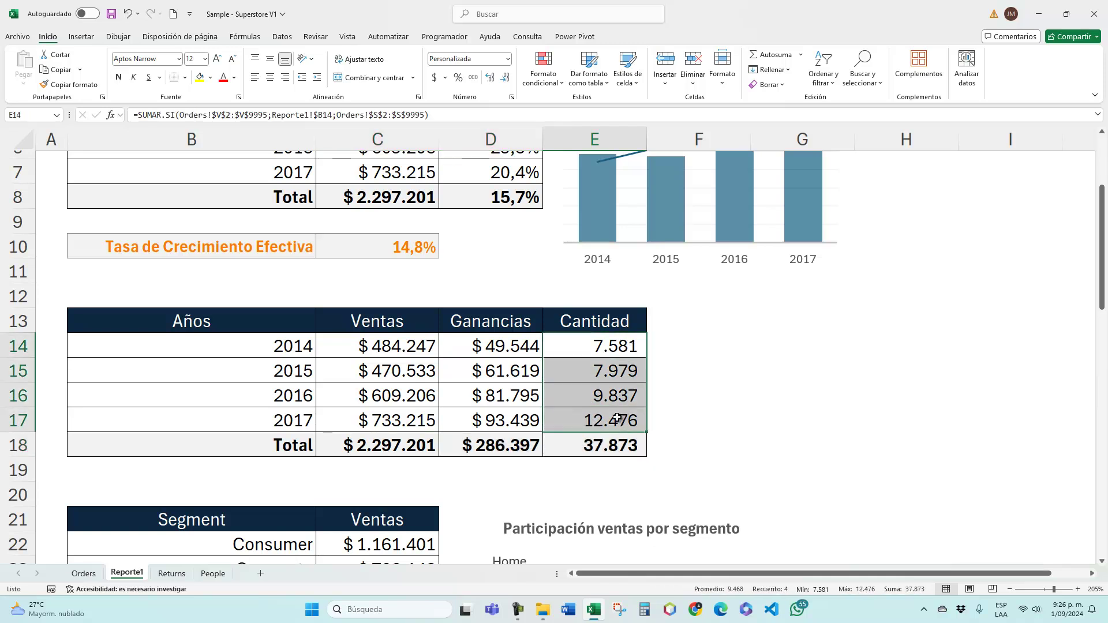
{"action": "left_click", "coordinate": [419, 372]}
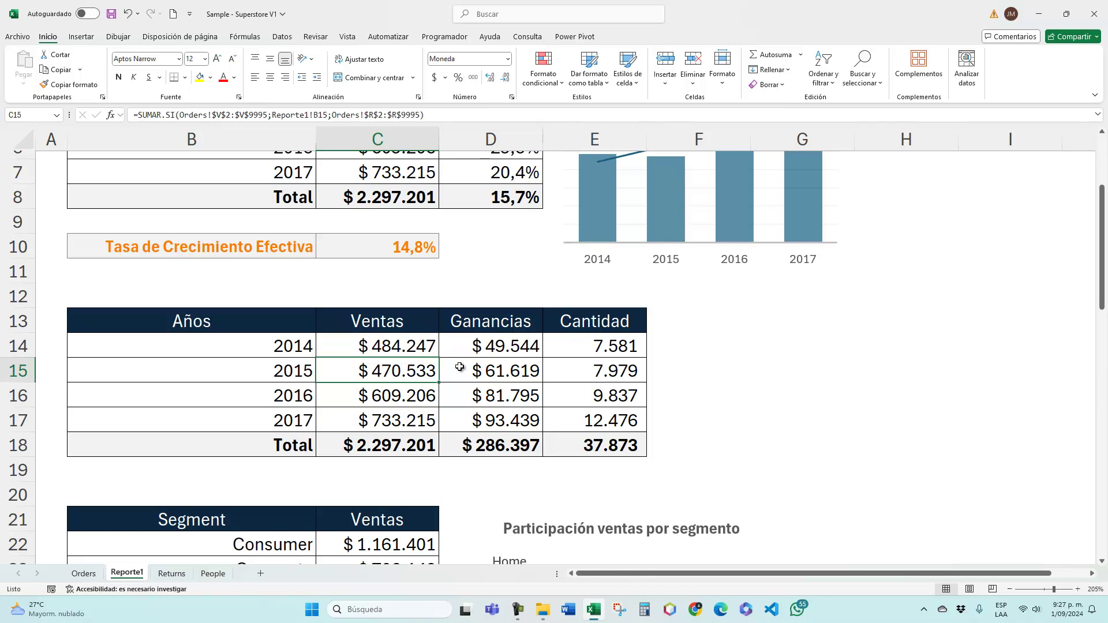
{"action": "left_click", "coordinate": [510, 371]}
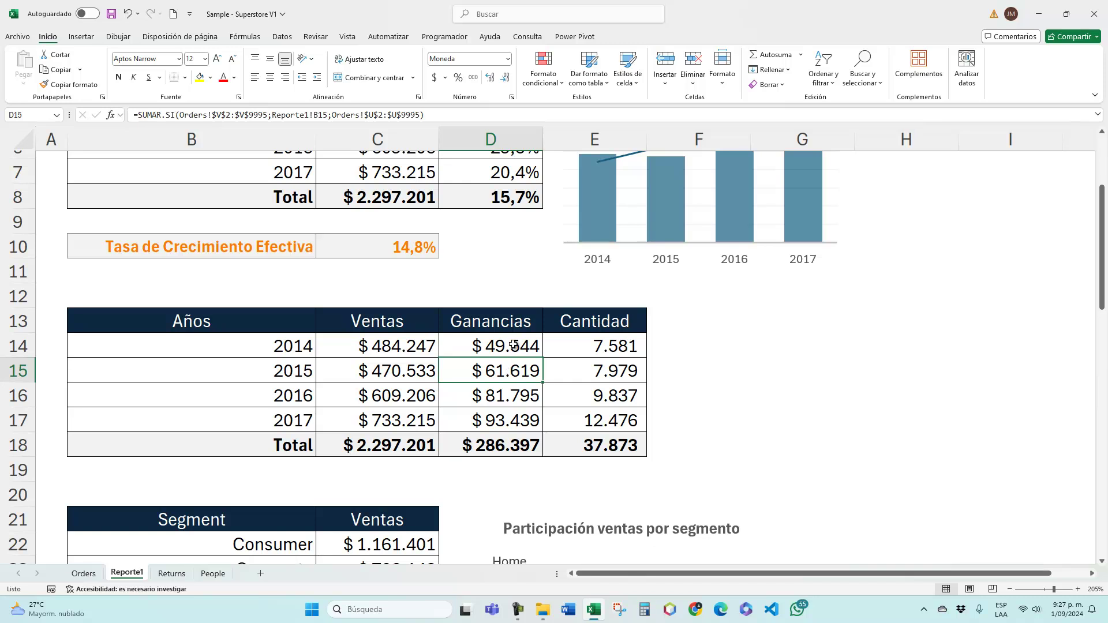
{"action": "left_click", "coordinate": [619, 374]}
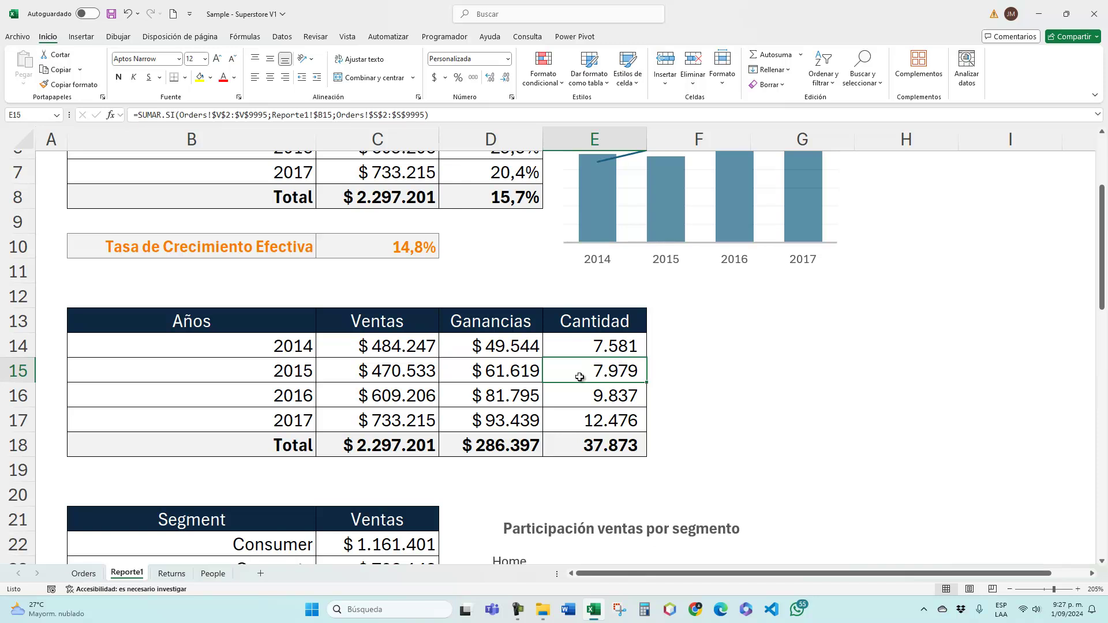
{"action": "left_click", "coordinate": [513, 373]}
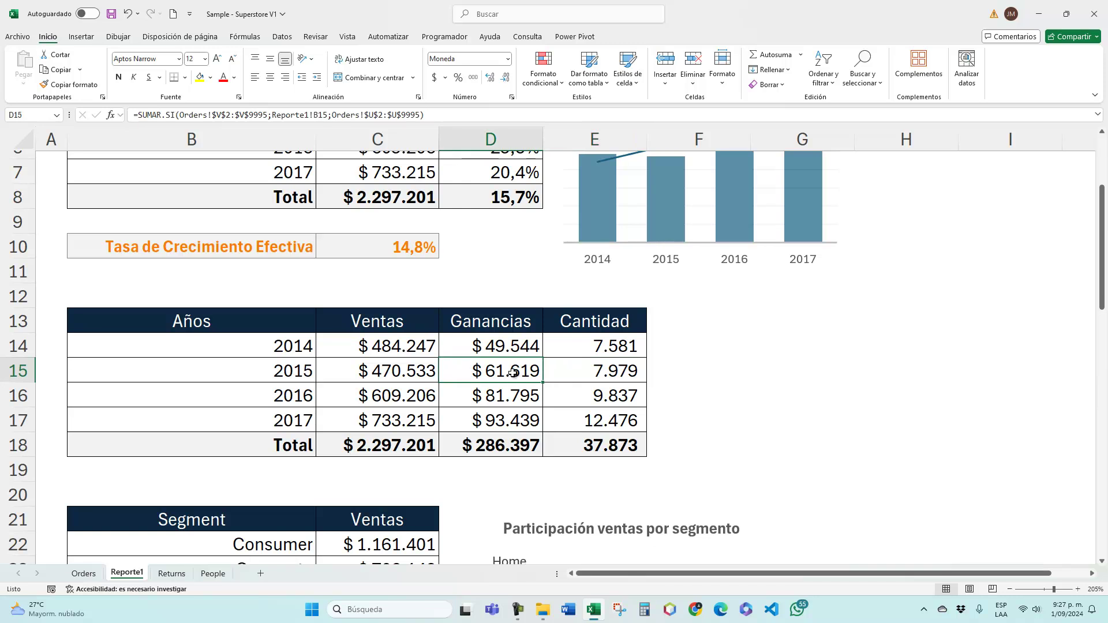
{"action": "left_click", "coordinate": [632, 370]}
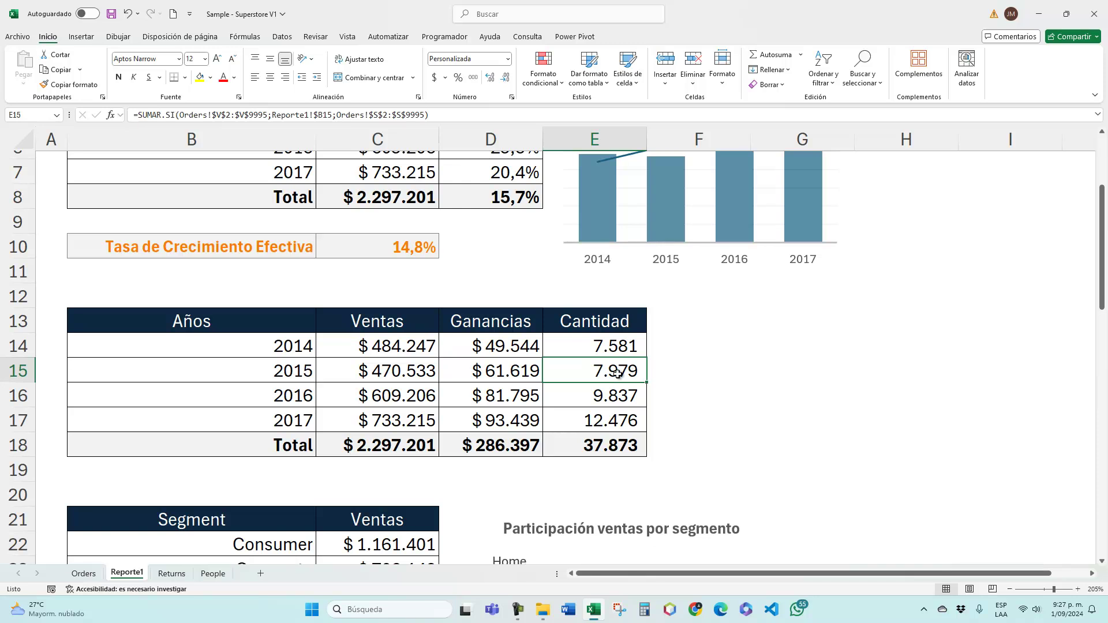
{"action": "scroll", "coordinate": [618, 373], "scroll_direction": "up", "scroll_amount": 2}
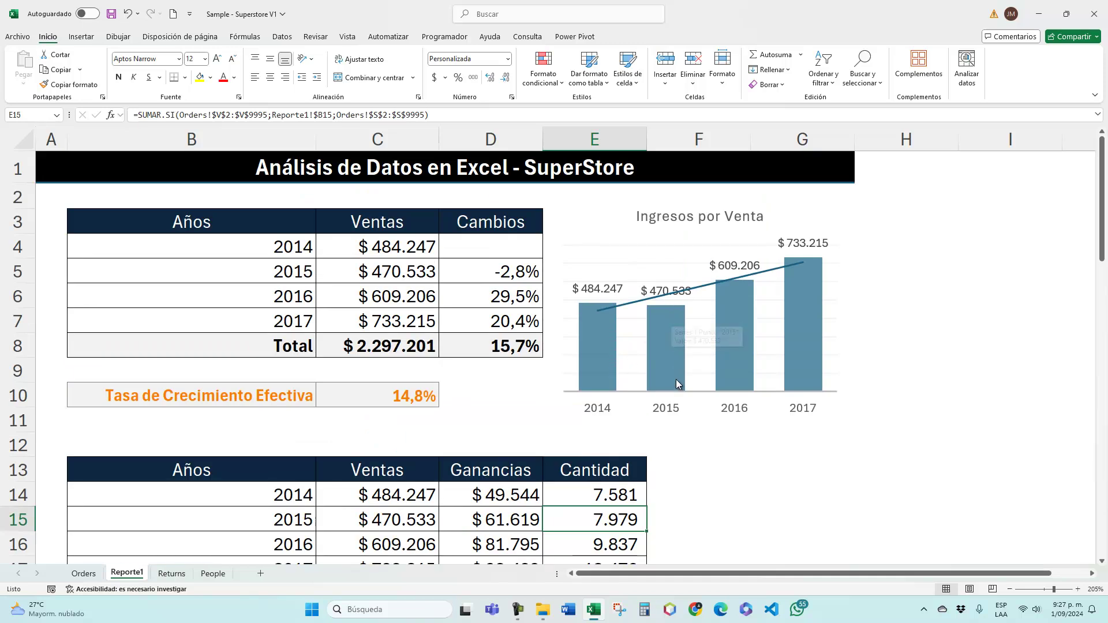
{"action": "scroll", "coordinate": [677, 406], "scroll_direction": "down", "scroll_amount": 3}
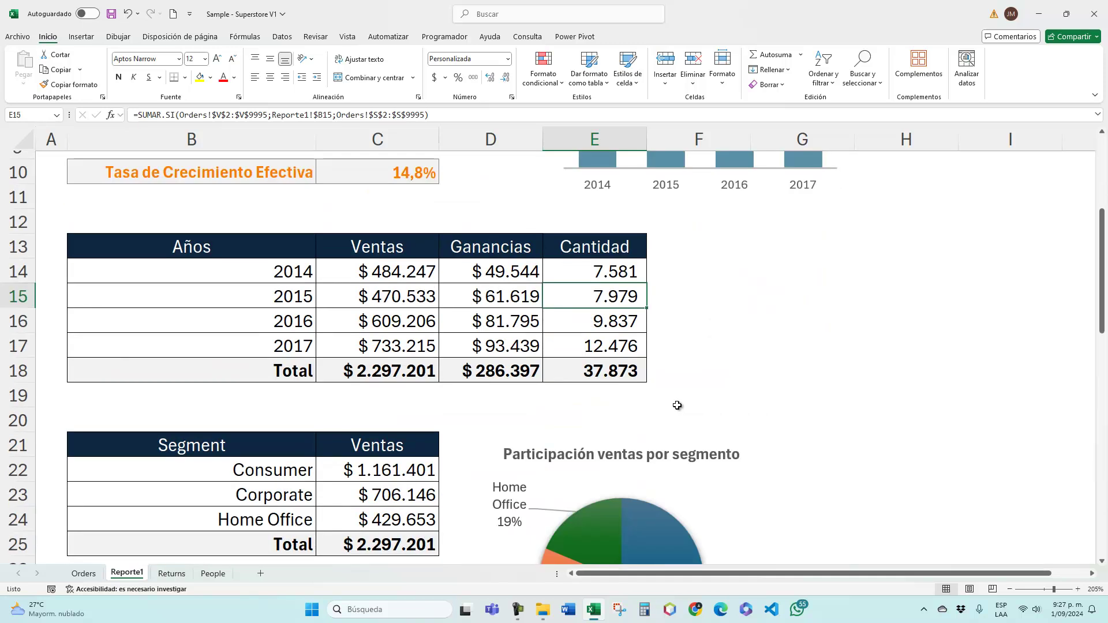
Add the header 'Margen' in F13 beside Cantidad
{"action": "left_click", "coordinate": [708, 246]}
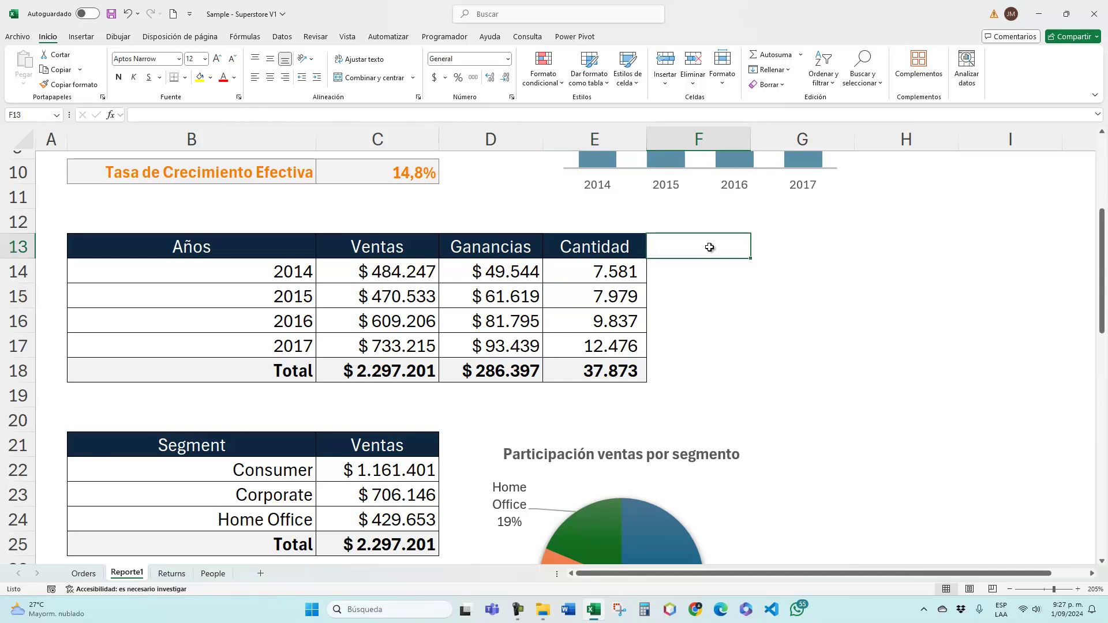
{"action": "type", "text": "Margen"}
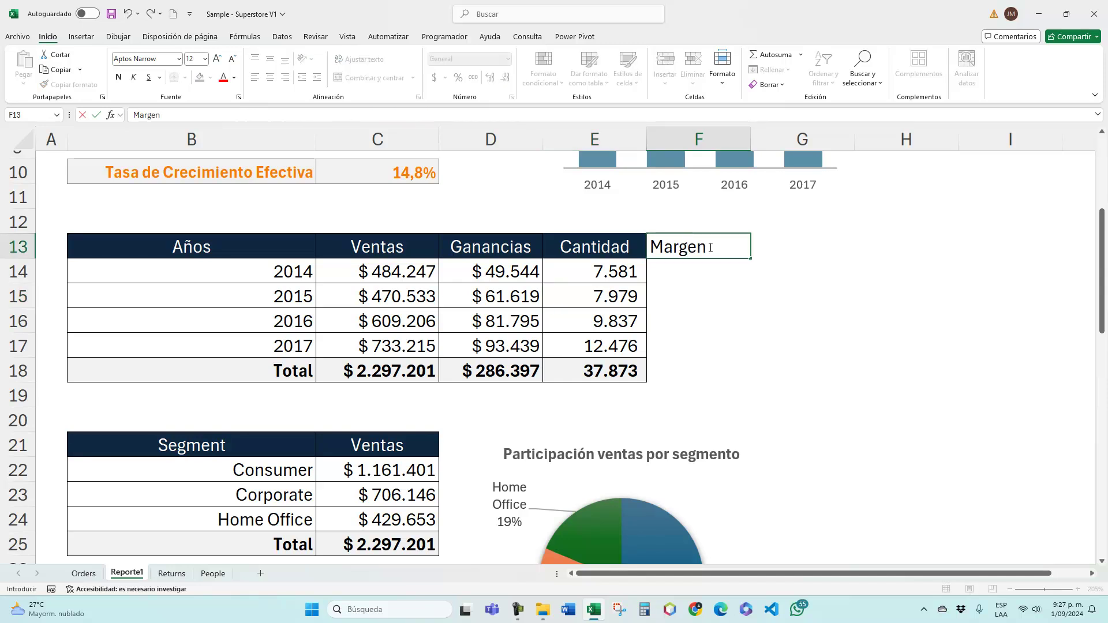
{"action": "key", "text": "Return"}
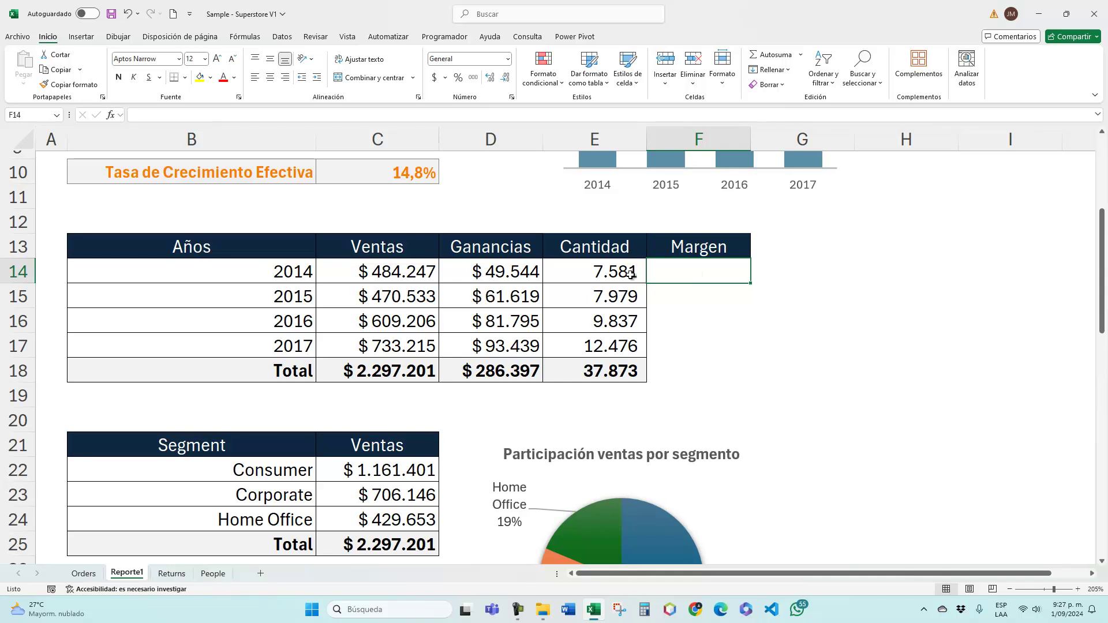
Enter =D14/C14 in F14 to compute the 2014 margin, 0,1023113
{"action": "type", "text": "="}
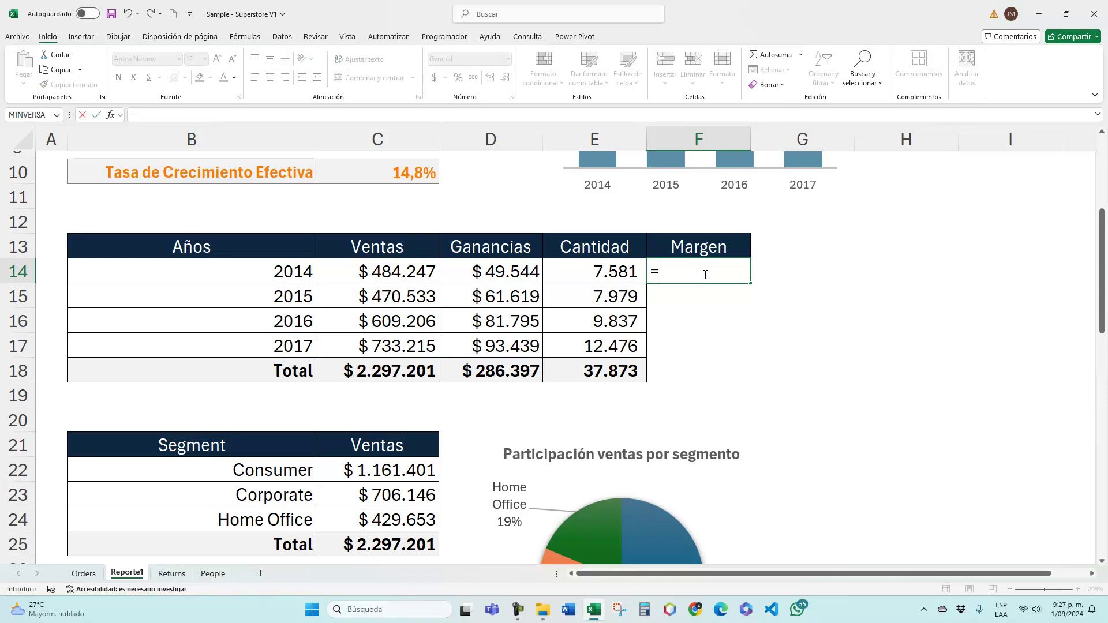
{"action": "key", "text": "Left"}
{"action": "key", "text": "Left"}
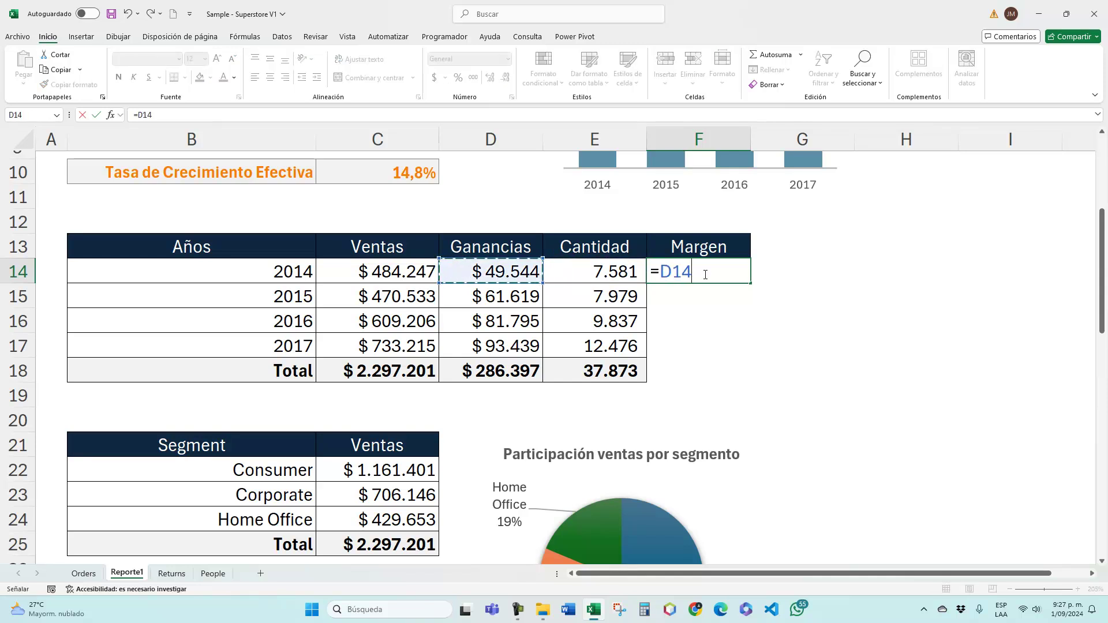
{"action": "type", "text": "/"}
{"action": "key", "text": "Left"}
{"action": "key", "text": "Left"}
{"action": "key", "text": "Left"}
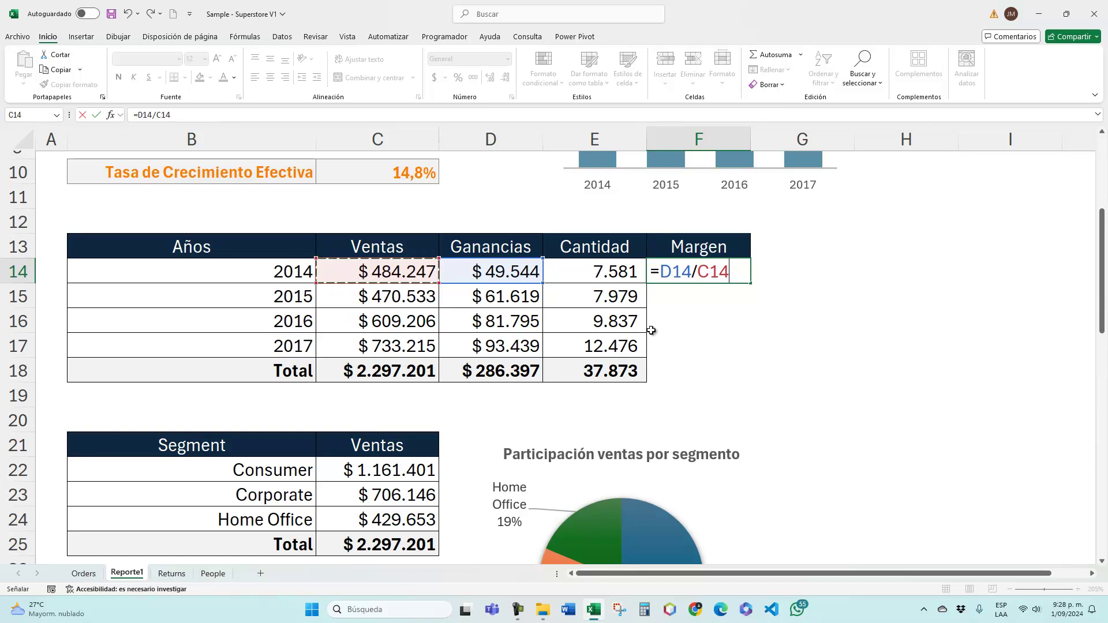
{"action": "key", "text": "Return"}
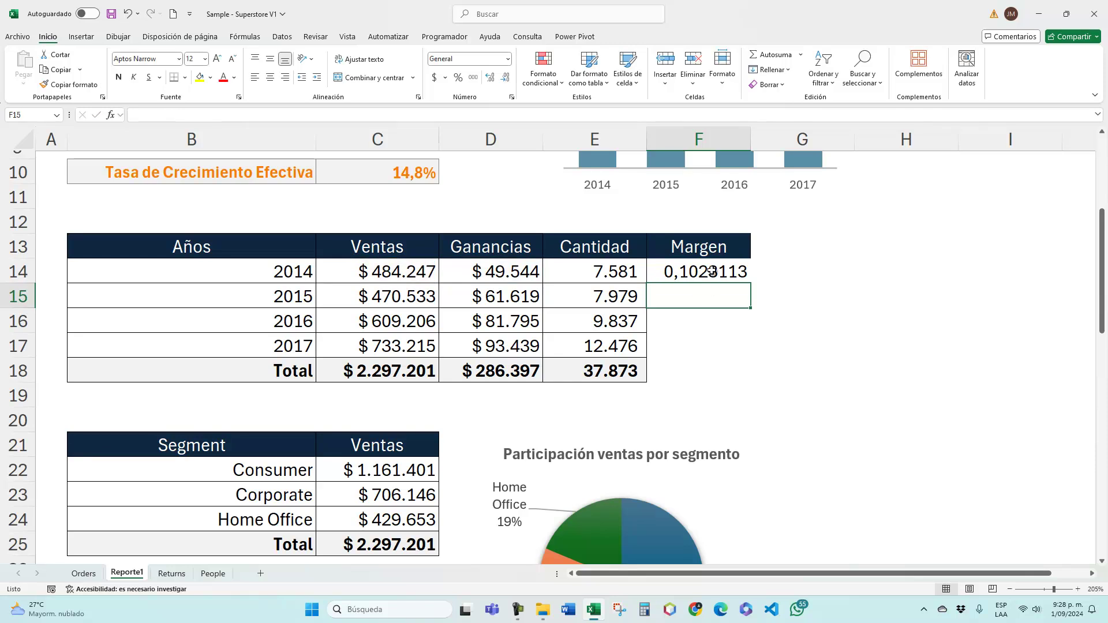
Format Margen F14:F17 as one-decimal percentages (10,2% to 12,7%) with all borders
{"action": "left_click", "coordinate": [711, 273]}
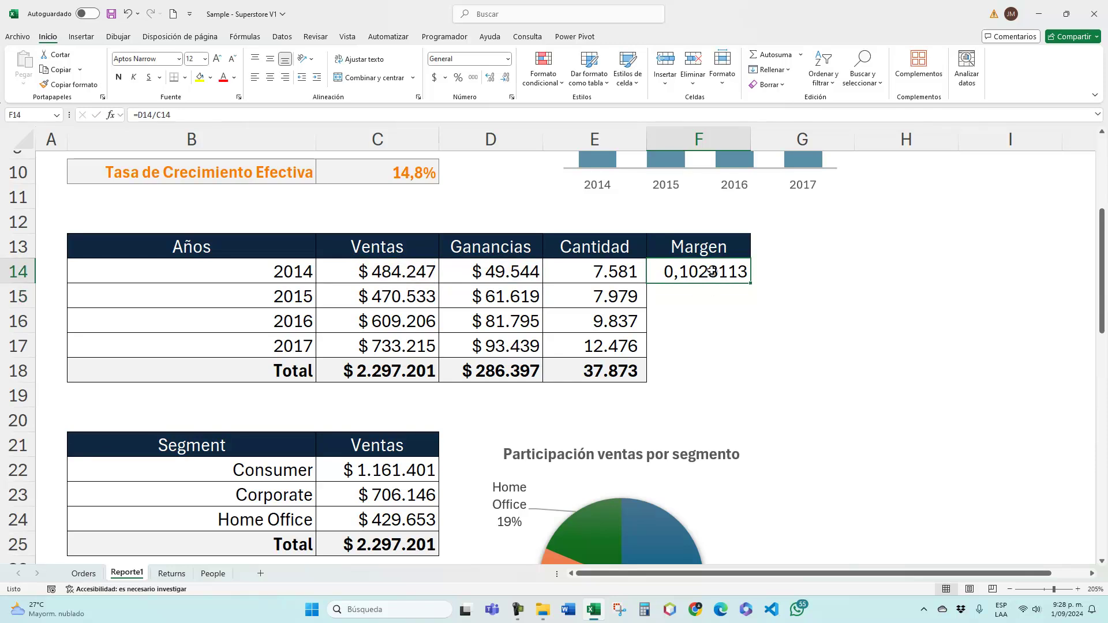
{"action": "left_click", "coordinate": [459, 77]}
{"action": "double_click", "coordinate": [491, 78]}
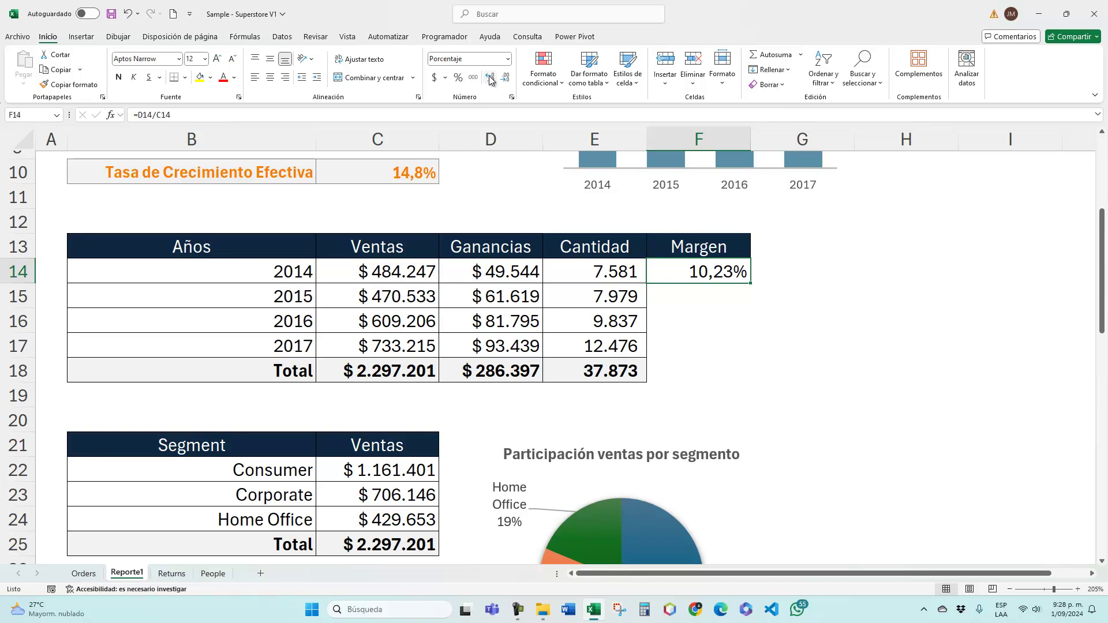
{"action": "left_click", "coordinate": [505, 80]}
{"action": "left_click", "coordinate": [505, 79]}
{"action": "left_click_drag", "start_coordinate": [750, 283], "coordinate": [741, 361]}
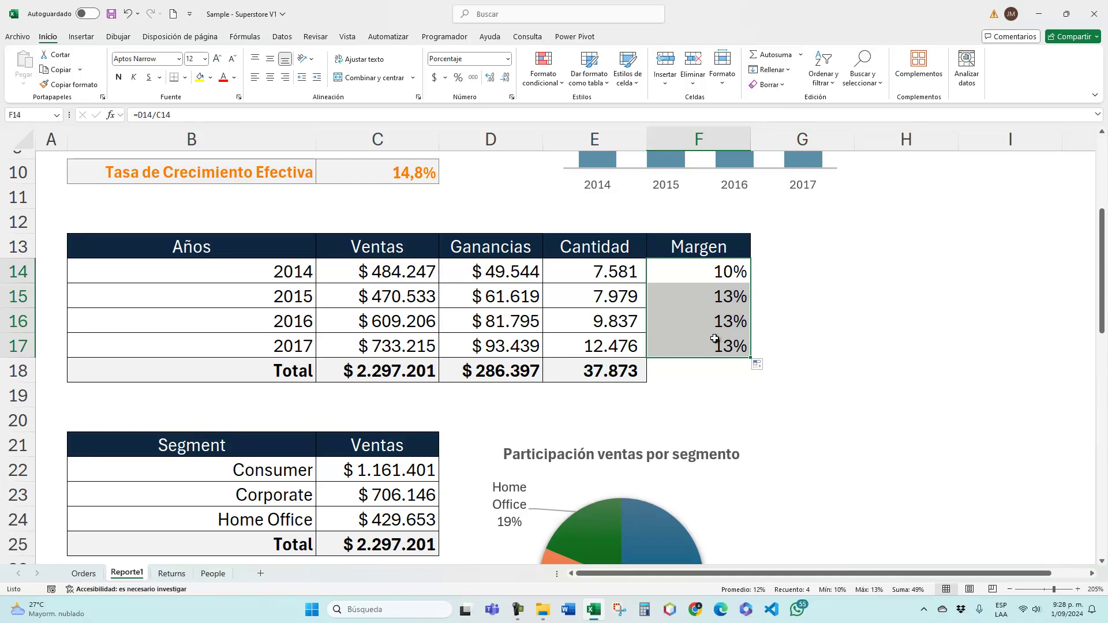
{"action": "left_click", "coordinate": [489, 82]}
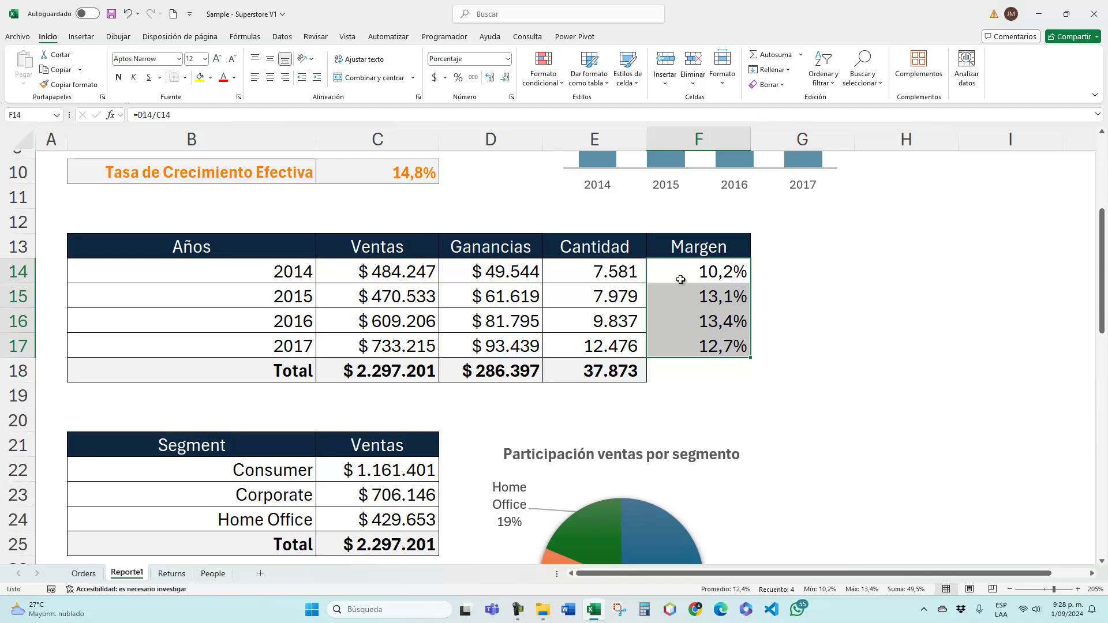
{"action": "left_click", "coordinate": [186, 78]}
{"action": "left_click", "coordinate": [196, 199]}
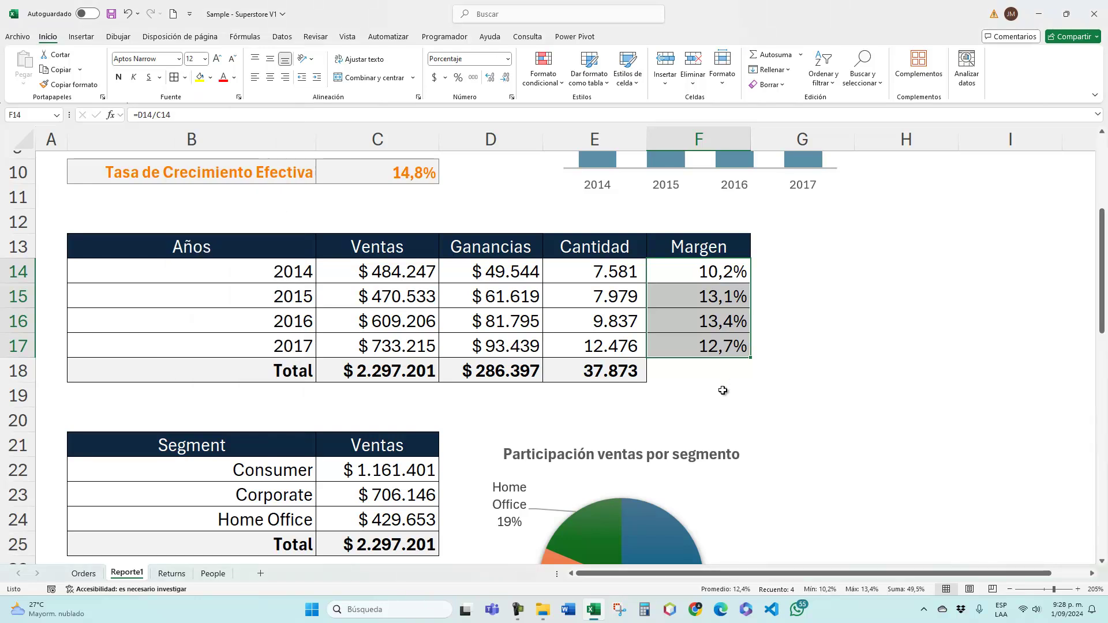
Copy the total formula into F18 and format it as a percentage, discarding a half-typed formula
{"action": "left_click", "coordinate": [707, 378]}
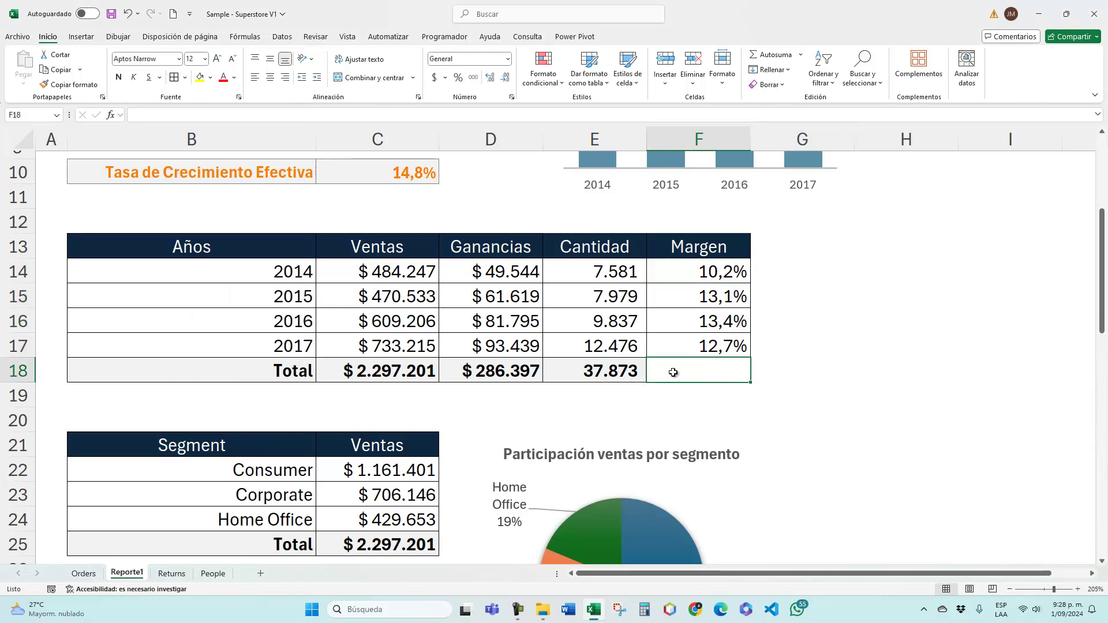
{"action": "left_click", "coordinate": [614, 376]}
{"action": "left_click_drag", "start_coordinate": [646, 382], "coordinate": [744, 378]}
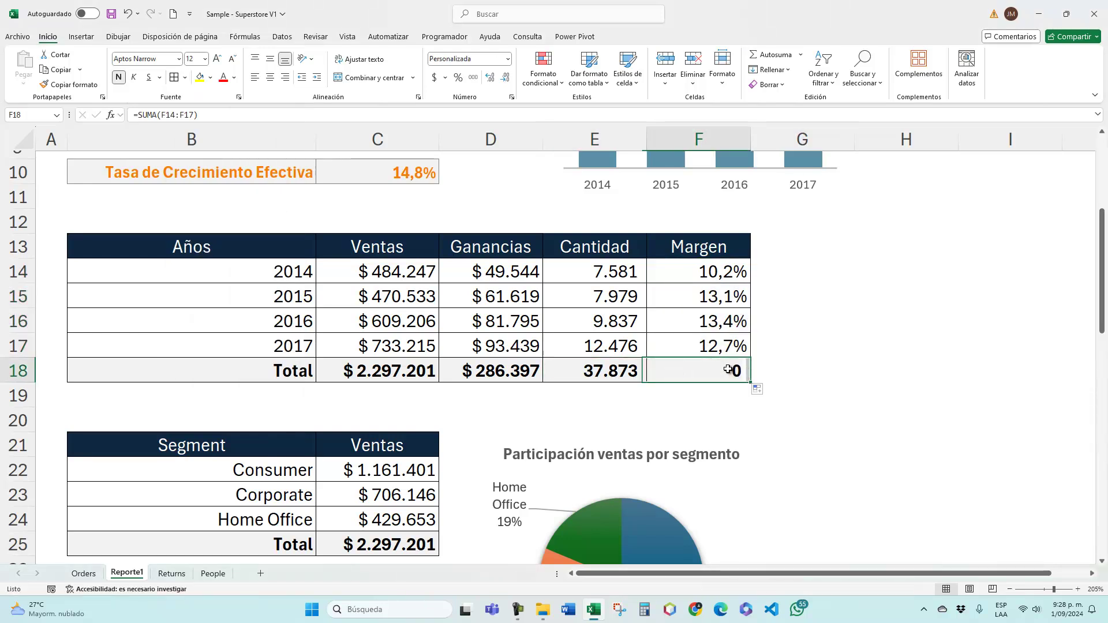
{"action": "double_click", "coordinate": [728, 377]}
{"action": "key", "text": "Escape"}
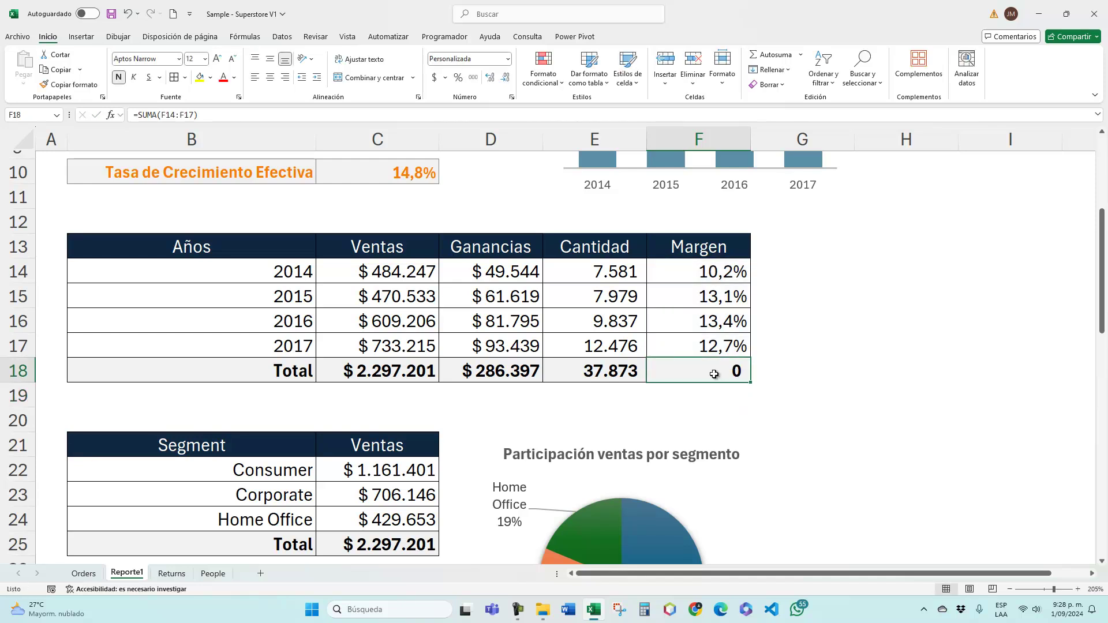
{"action": "left_click", "coordinate": [459, 78]}
{"action": "type", "text": "=po"}
{"action": "key", "text": "BackSpace"}
{"action": "key", "text": "BackSpace"}
{"action": "key", "text": "BackSpace"}
{"action": "key", "text": "Escape"}
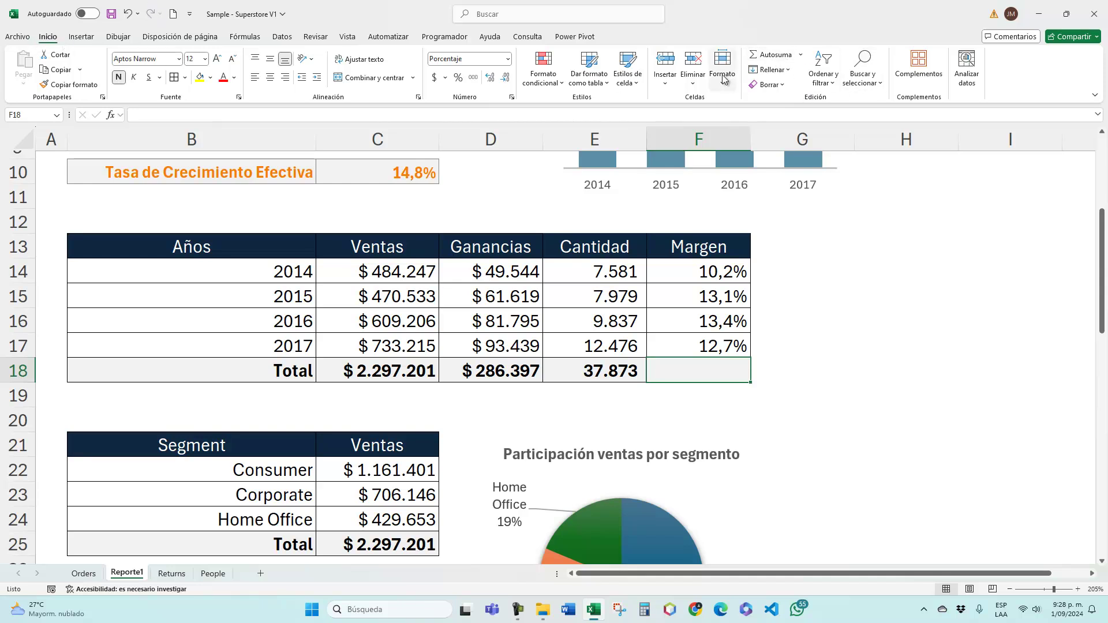
Make F18 =PROMEDIO(F14:F17) via Autosuma's average, shown with one decimal as 12,4%
{"action": "left_click", "coordinate": [801, 54]}
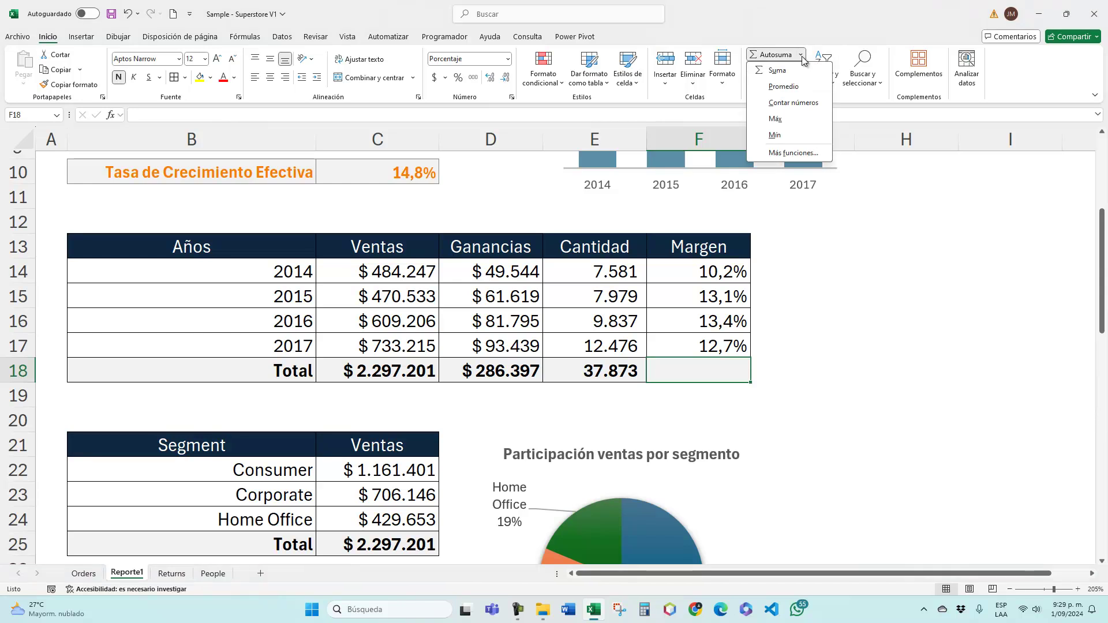
{"action": "left_click", "coordinate": [796, 87]}
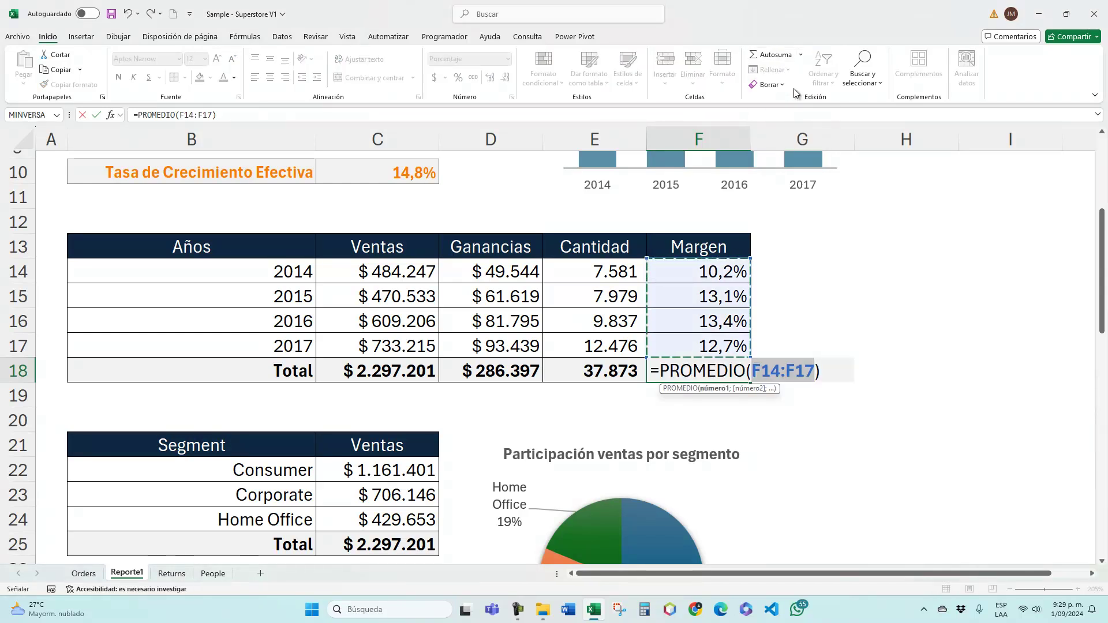
{"action": "key", "text": "Return"}
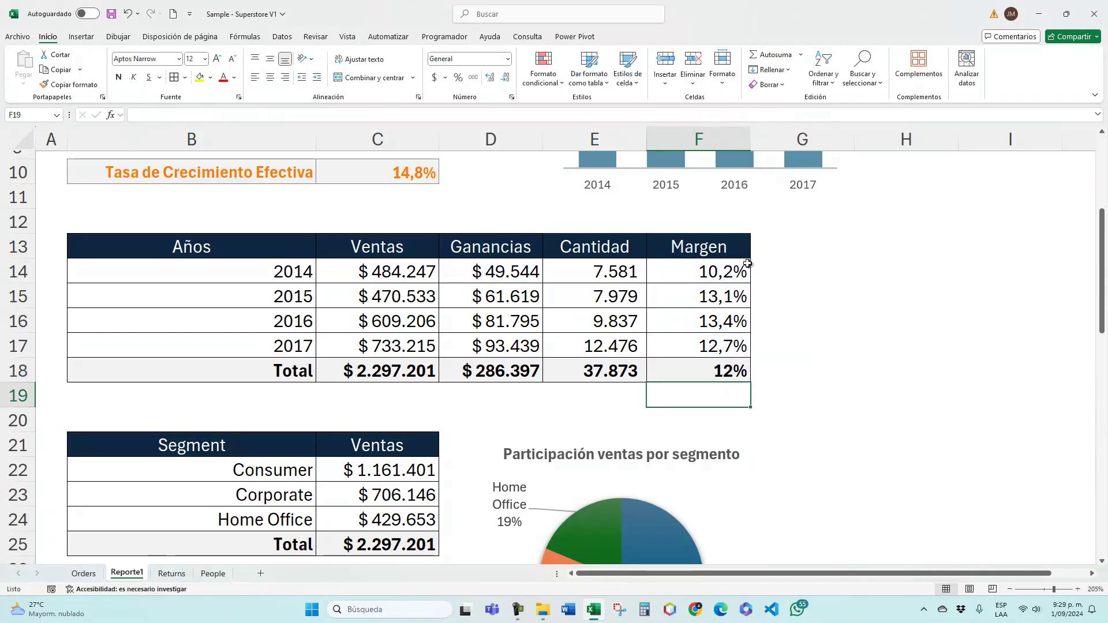
{"action": "left_click", "coordinate": [714, 377]}
{"action": "left_click", "coordinate": [491, 77]}
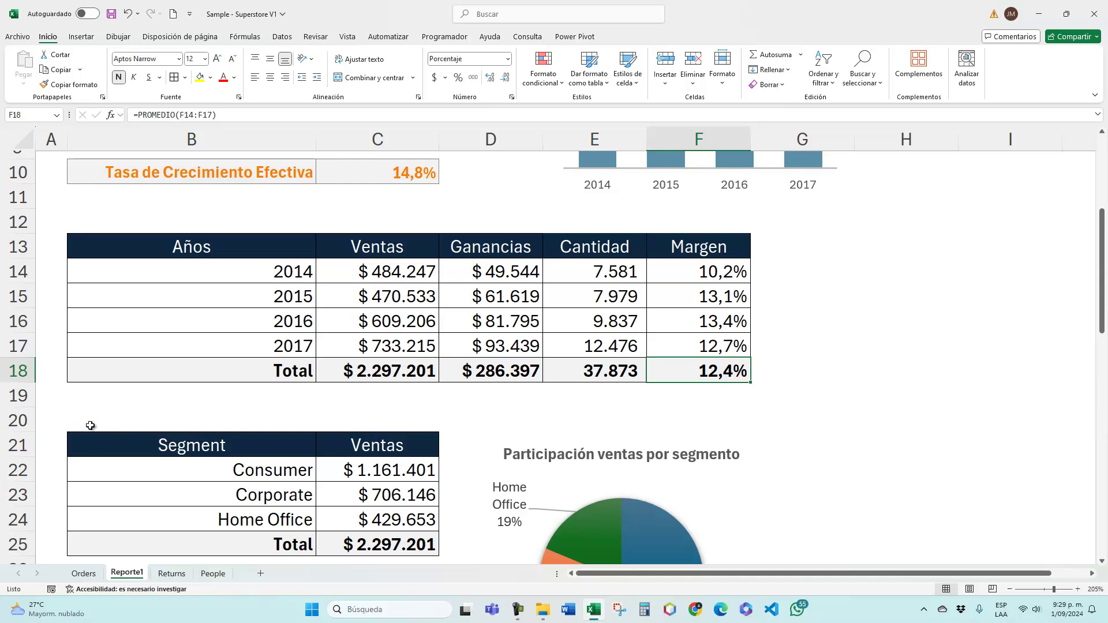
Insert blank rows at row 21 to push the Segment table down
{"action": "left_click", "coordinate": [8, 420]}
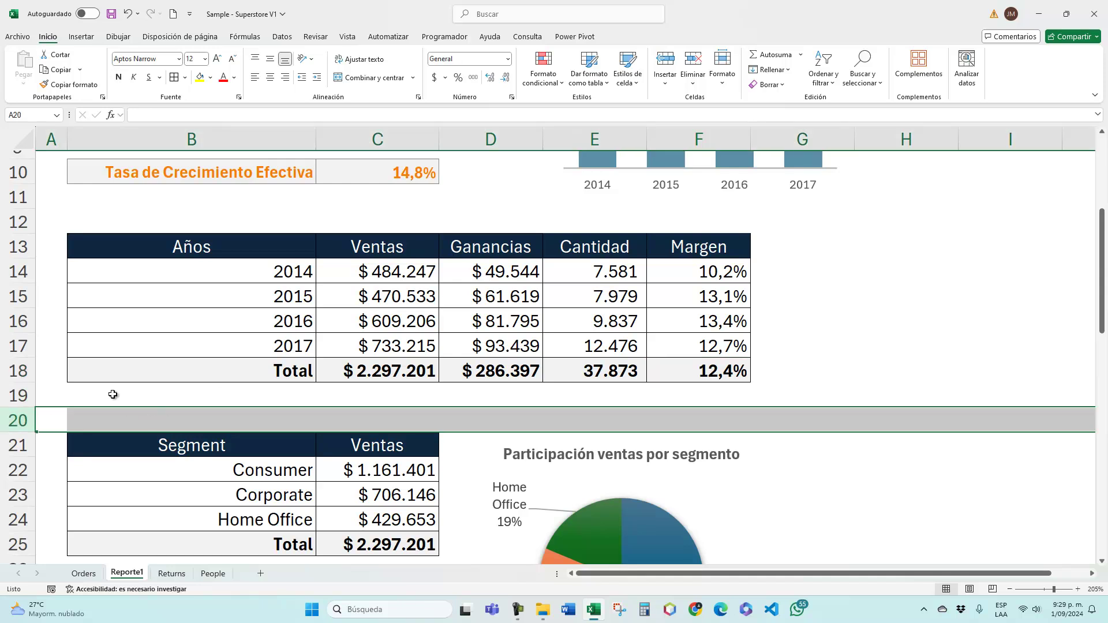
{"action": "left_click", "coordinate": [13, 444]}
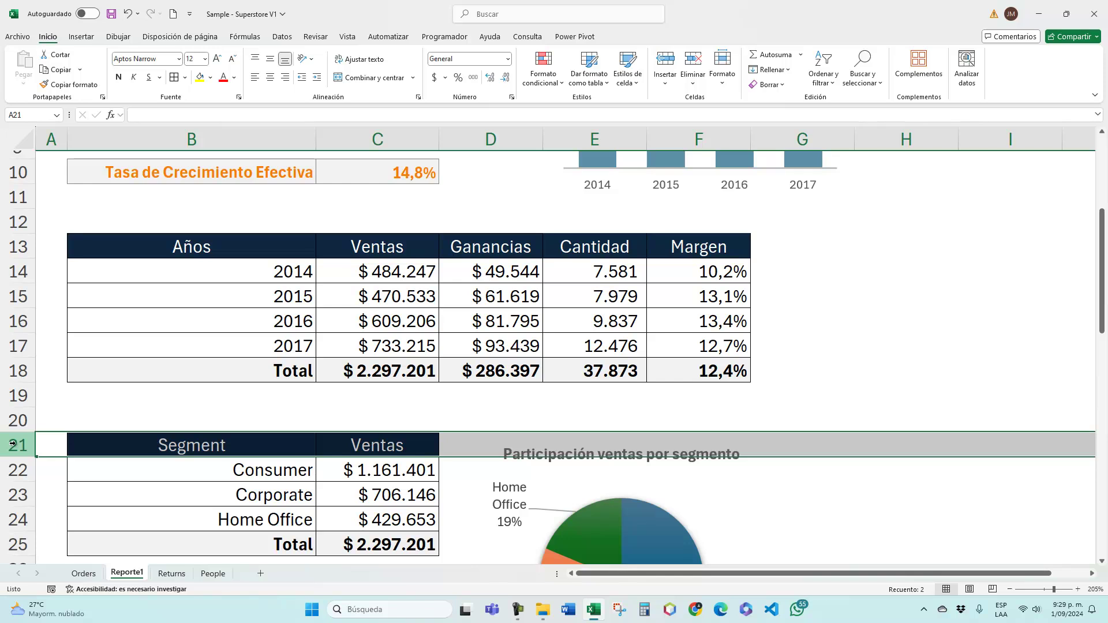
{"action": "key", "text": "ctrl+plus"}
{"action": "key", "text": "ctrl+plus"}
{"action": "key", "text": "ctrl+plus"}
{"action": "key", "text": "ctrl+plus"}
{"action": "key", "text": "ctrl+plus"}
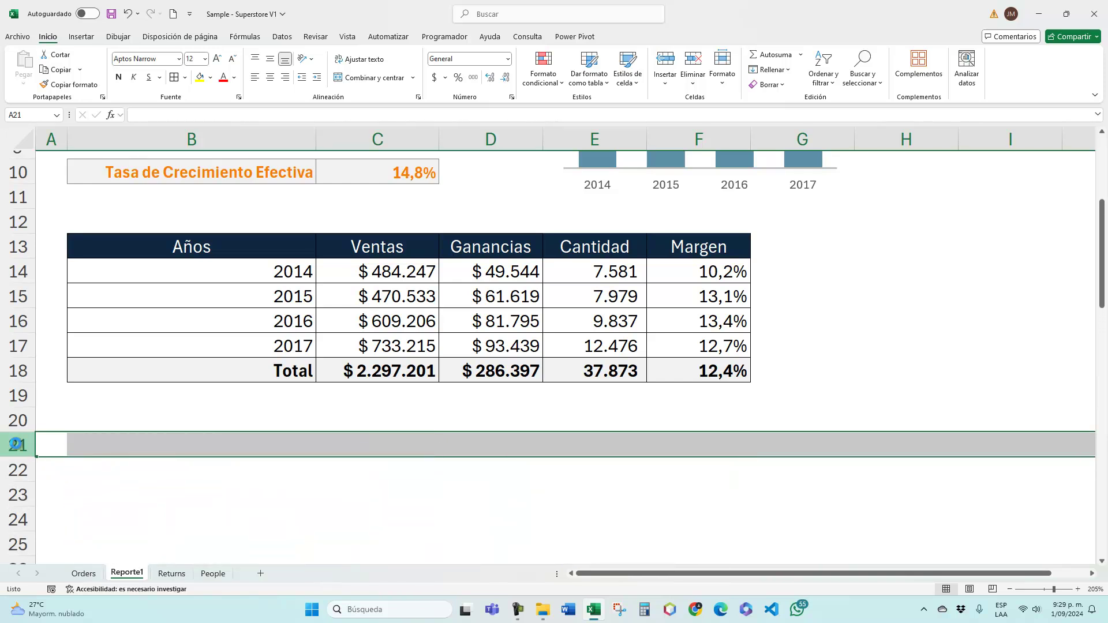
Select the Años, Ventas and Ganancias data in B13:D17
{"action": "scroll", "coordinate": [429, 396], "scroll_direction": "down", "scroll_amount": 1}
{"action": "scroll", "coordinate": [439, 396], "scroll_direction": "down", "scroll_amount": 1}
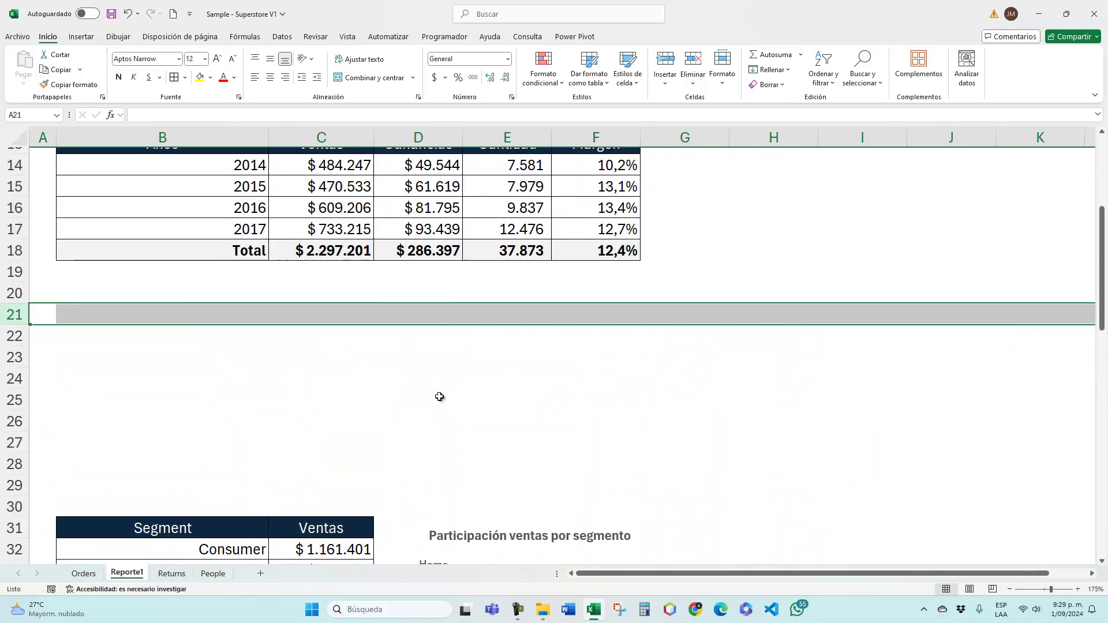
{"action": "scroll", "coordinate": [439, 397], "scroll_direction": "up", "scroll_amount": 2}
{"action": "scroll", "coordinate": [438, 396], "scroll_direction": "down", "scroll_amount": 1}
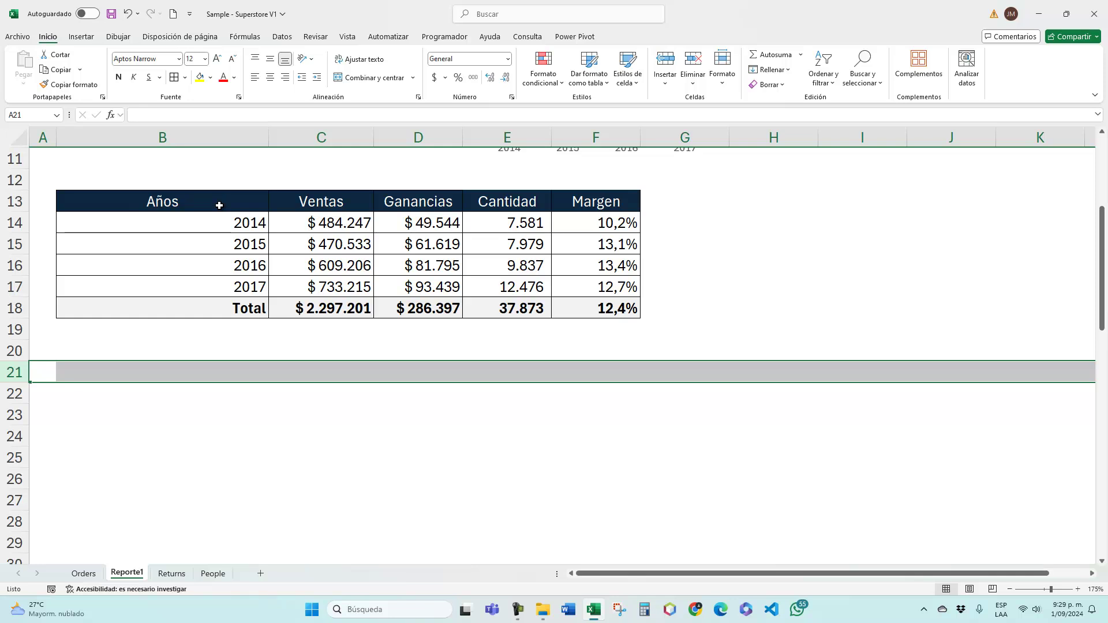
{"action": "left_click_drag", "start_coordinate": [219, 205], "coordinate": [433, 286]}
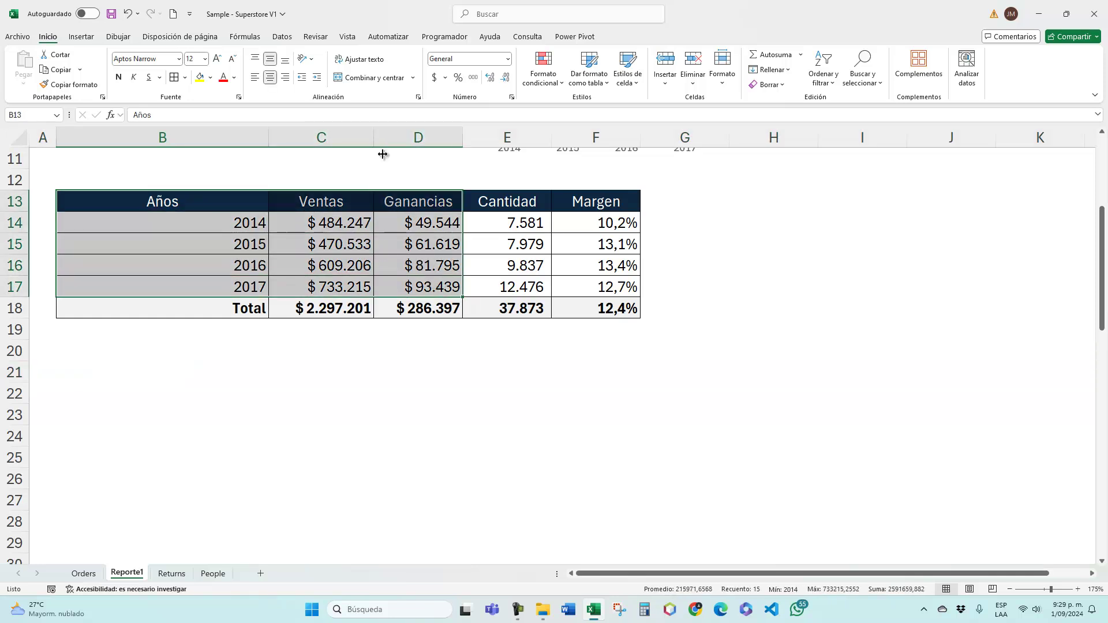
{"action": "left_click", "coordinate": [81, 37]}
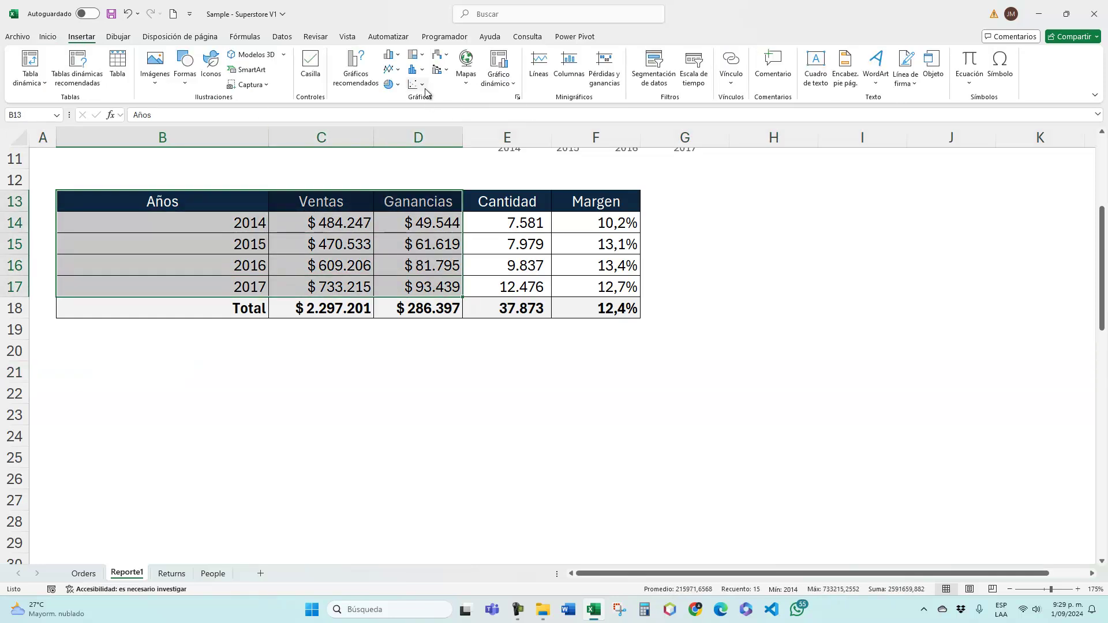
Compare recommended chart previews and settle on Columnas agrupadas over the line chart
{"action": "left_click", "coordinate": [356, 77]}
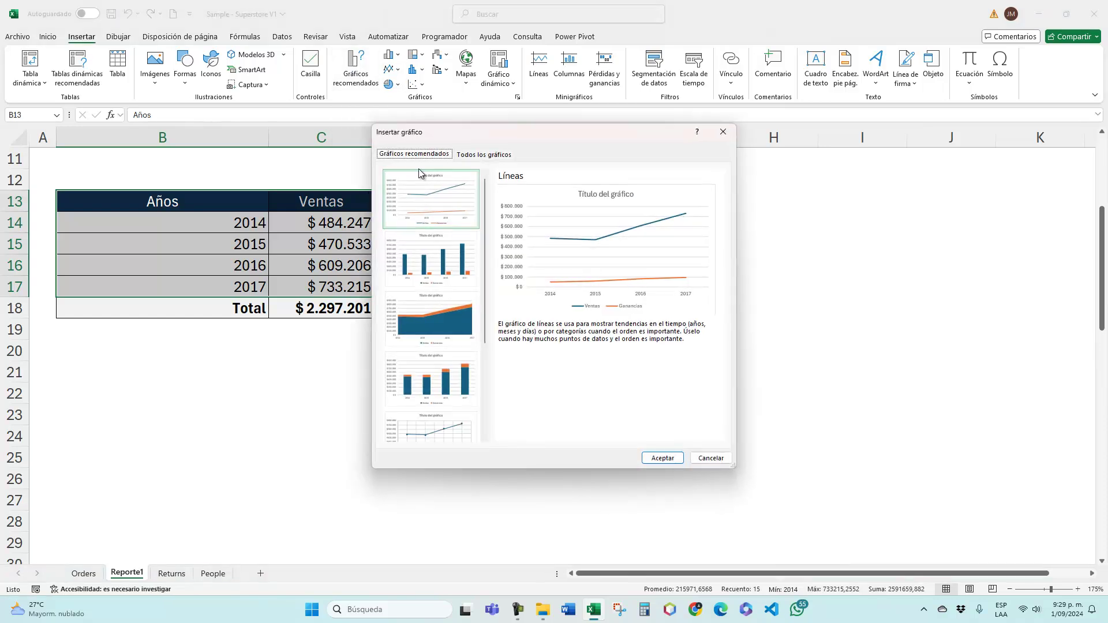
{"action": "left_click", "coordinate": [442, 266]}
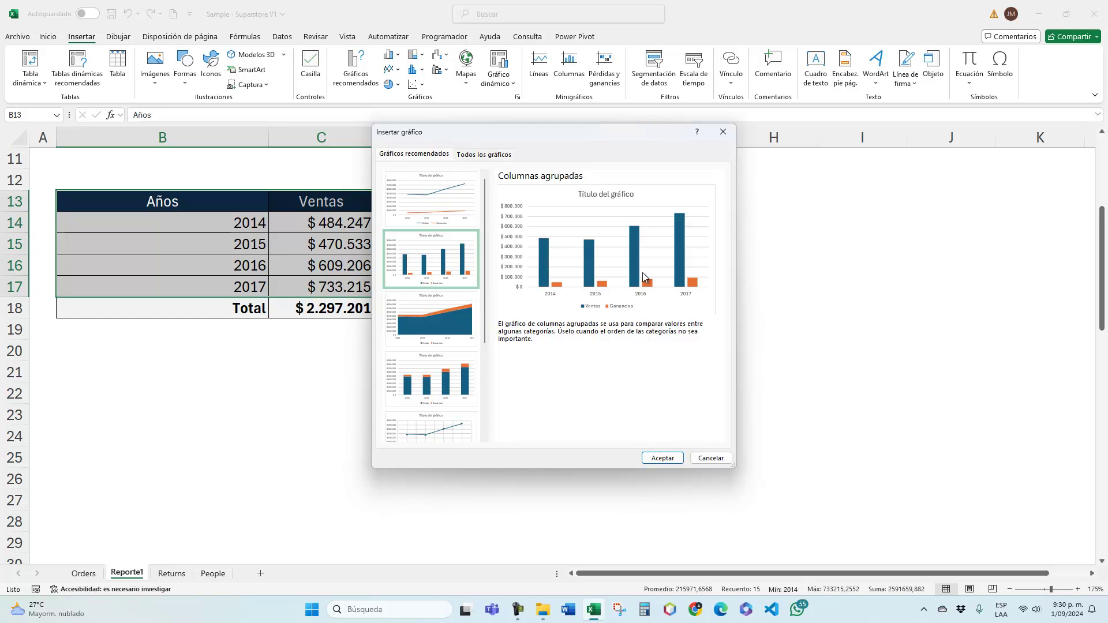
{"action": "left_click", "coordinate": [451, 195]}
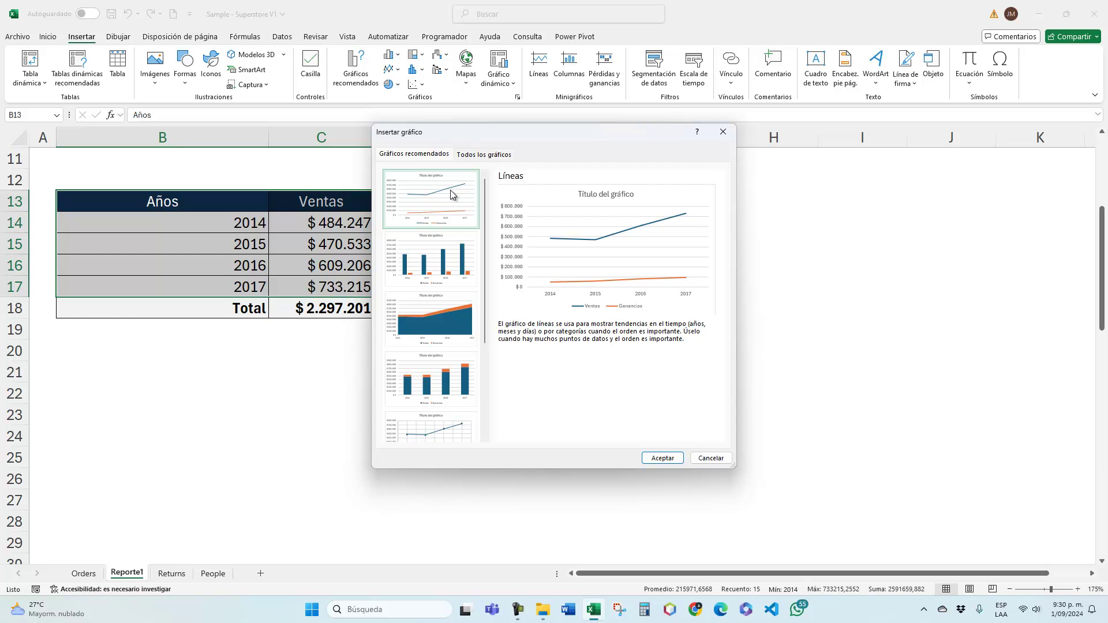
{"action": "left_click", "coordinate": [455, 266]}
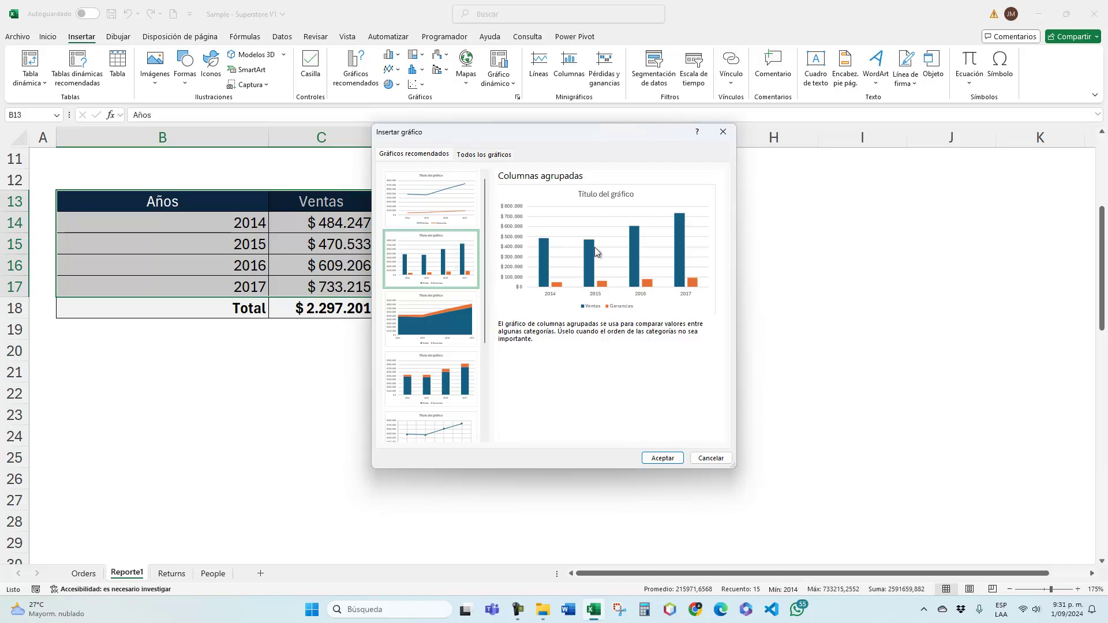
Insert the clustered column chart, moving it below the yearly table and making it wider and shorter
{"action": "left_click", "coordinate": [662, 459]}
{"action": "mouse_move", "coordinate": [759, 223]}
{"action": "left_mouse_down"}
{"action": "mouse_move", "coordinate": [577, 323]}
{"action": "mouse_move", "coordinate": [512, 334]}
{"action": "left_mouse_up"}
{"action": "scroll", "coordinate": [626, 304], "scroll_direction": "down", "scroll_amount": 1}
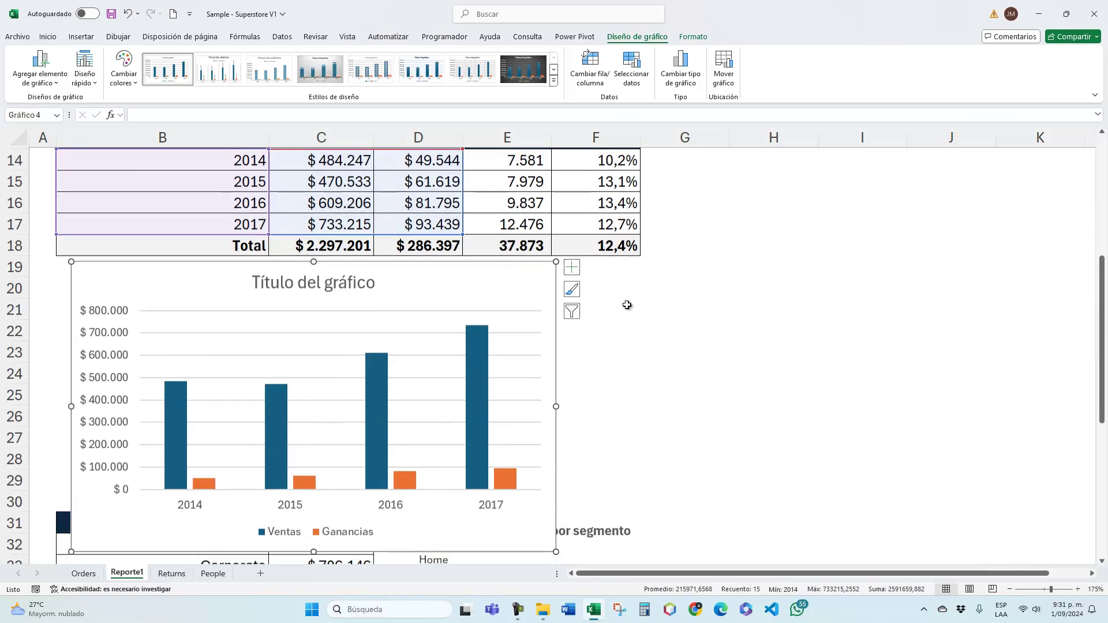
{"action": "scroll", "coordinate": [582, 462], "scroll_direction": "down", "scroll_amount": 1}
{"action": "left_click_drag", "start_coordinate": [555, 486], "coordinate": [644, 432]}
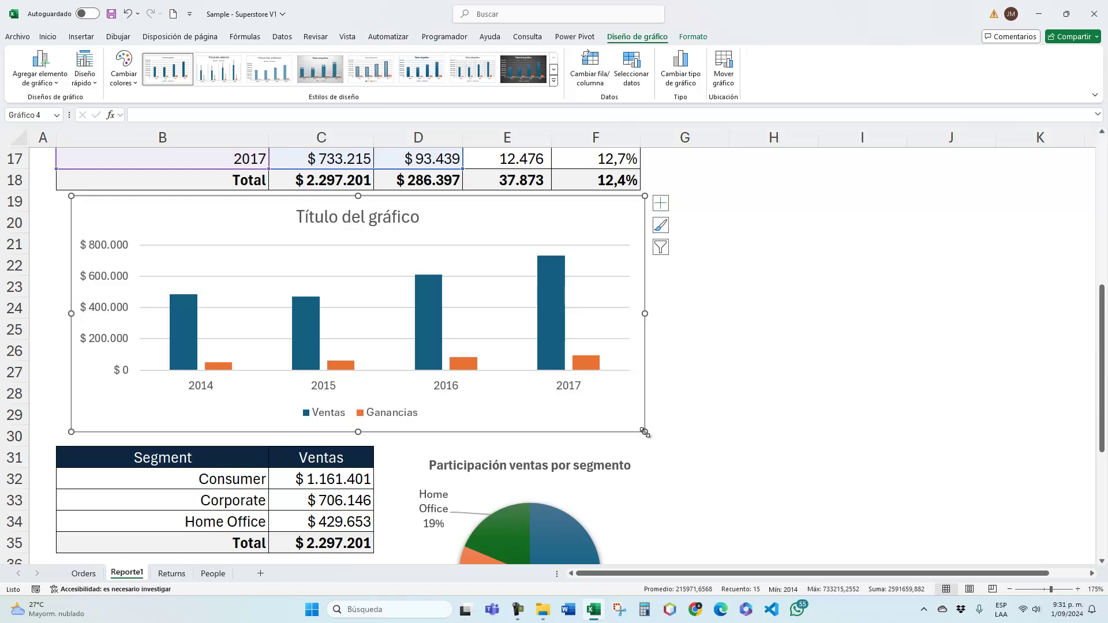
Adjust the rows at row 24 above the Segment table to fit the chart
{"action": "left_click", "coordinate": [12, 309]}
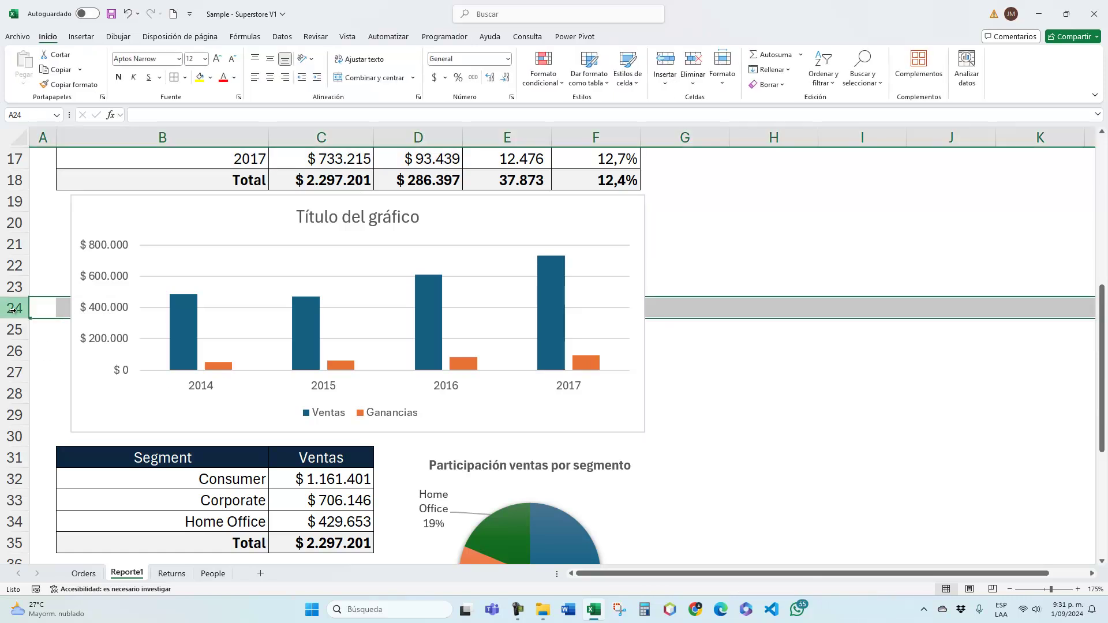
{"action": "key", "text": "ctrl+plus"}
{"action": "key", "text": "ctrl+plus"}
{"action": "key", "text": "ctrl+plus"}
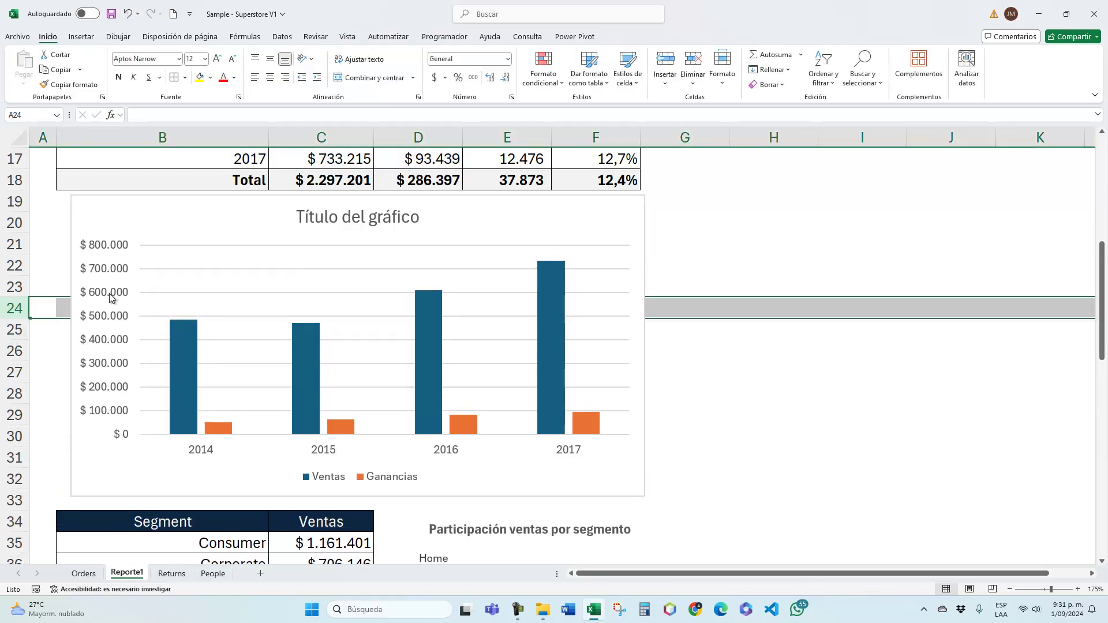
{"action": "key", "text": "ctrl+minus"}
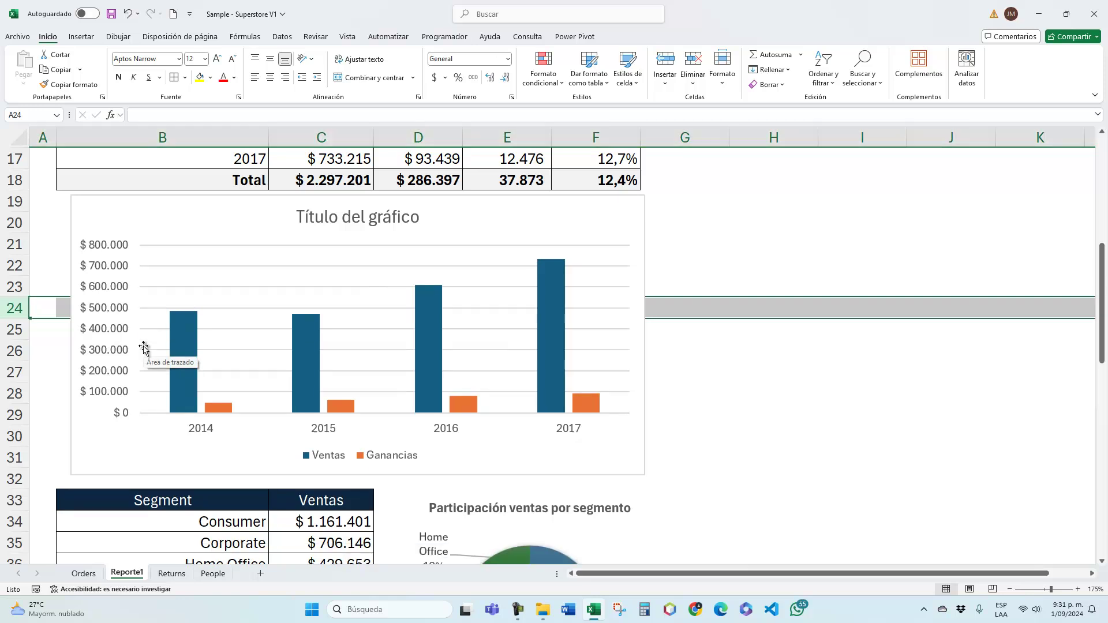
Replace the chart title with 'Ventas y Ganancias'
{"action": "left_click", "coordinate": [314, 221]}
{"action": "triple_click", "coordinate": [314, 221]}
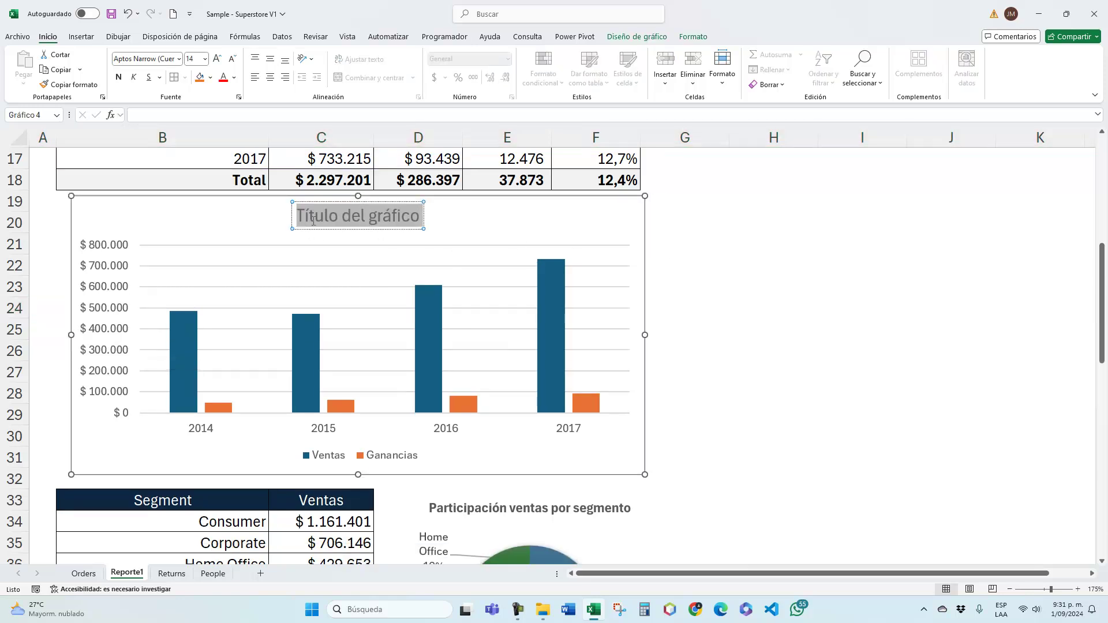
{"action": "type", "text": "Ventas y Gna"}
{"action": "key", "text": "BackSpace"}
{"action": "key", "text": "BackSpace"}
{"action": "type", "text": "ancias"}
{"action": "key", "text": "BackSpace"}
{"action": "key", "text": "BackSpace"}
{"action": "key", "text": "BackSpace"}
{"action": "key", "text": "BackSpace"}
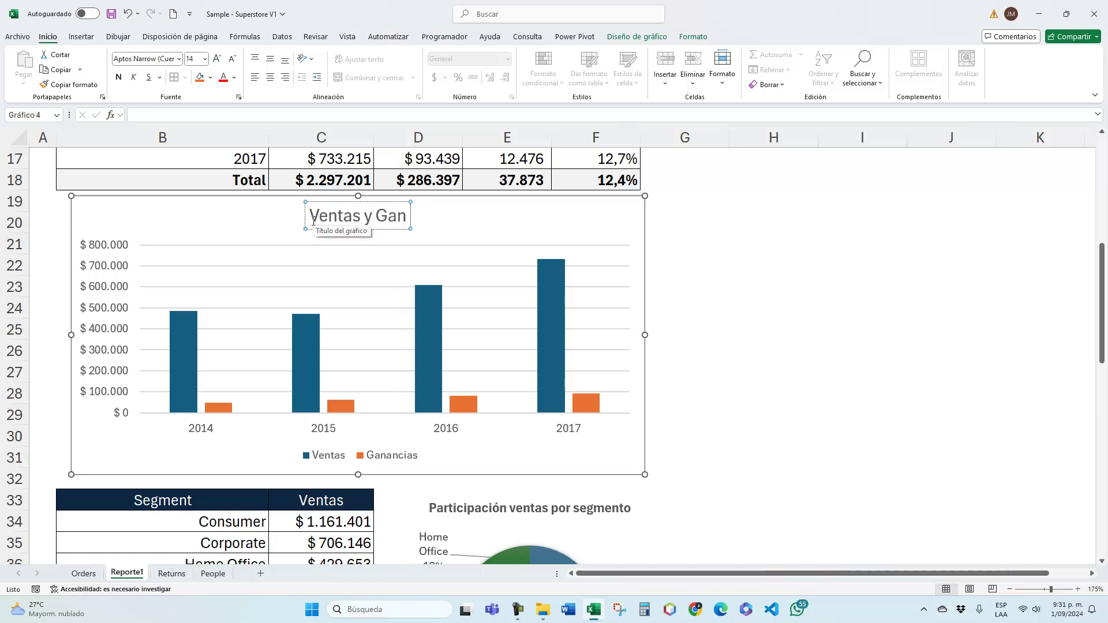
{"action": "type", "text": "ancias"}
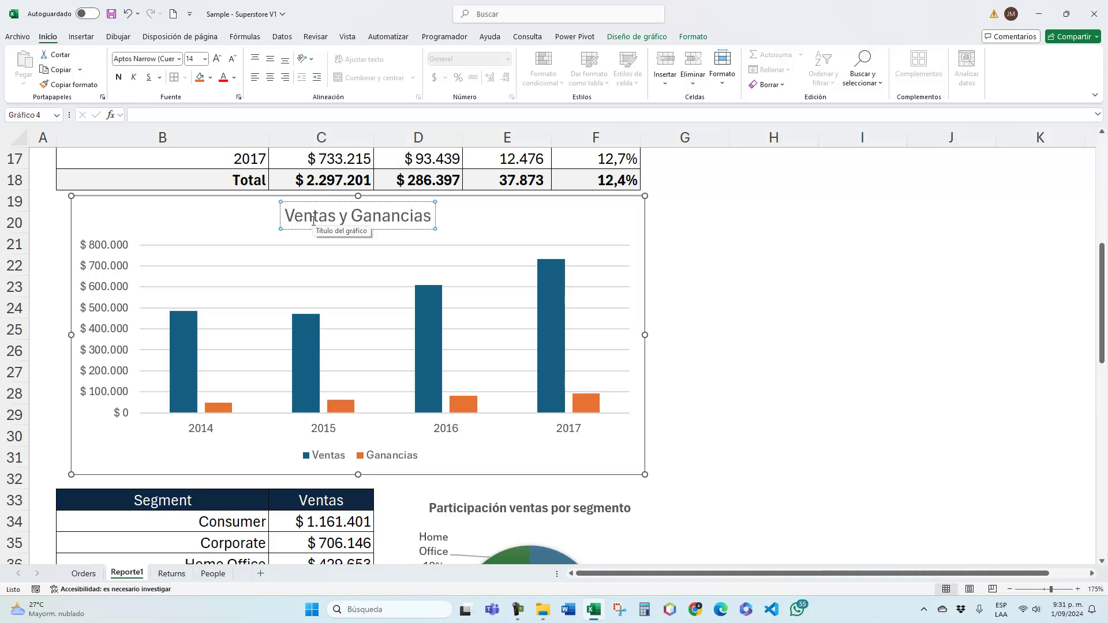
{"action": "left_click", "coordinate": [489, 225]}
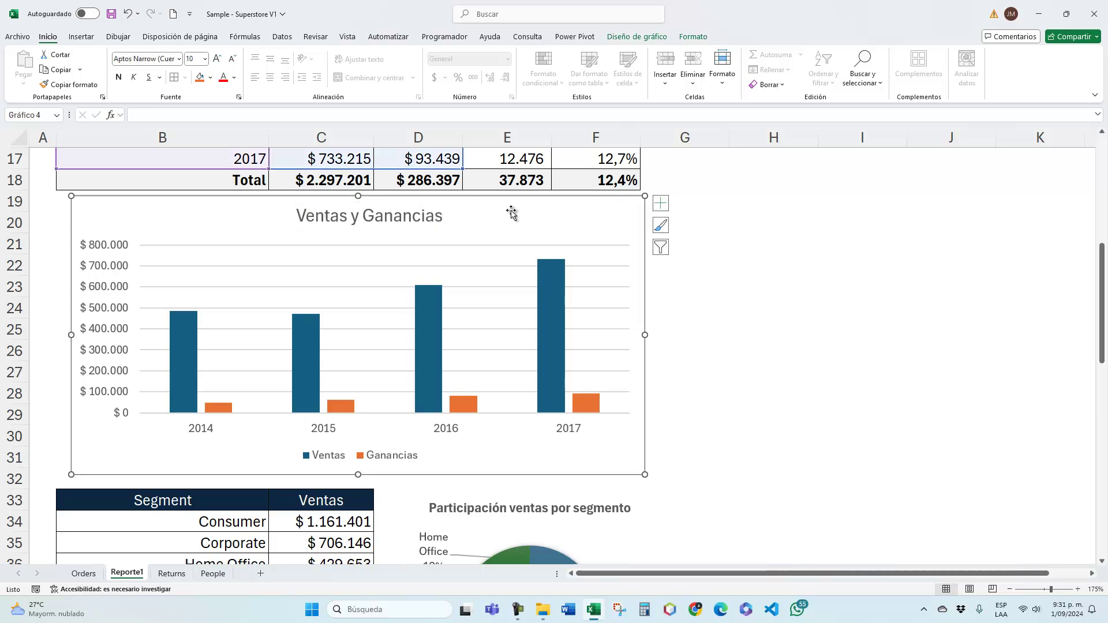
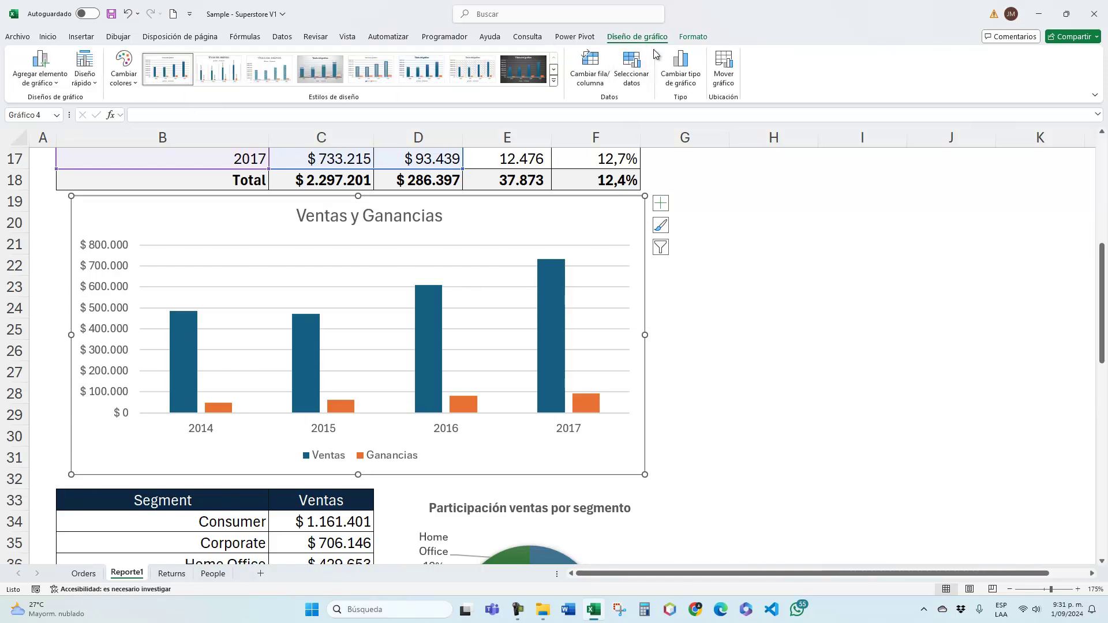
Reselect the Ventas y Ganancias chart and bring up the Diseño rápido layout gallery
{"action": "left_click", "coordinate": [720, 226]}
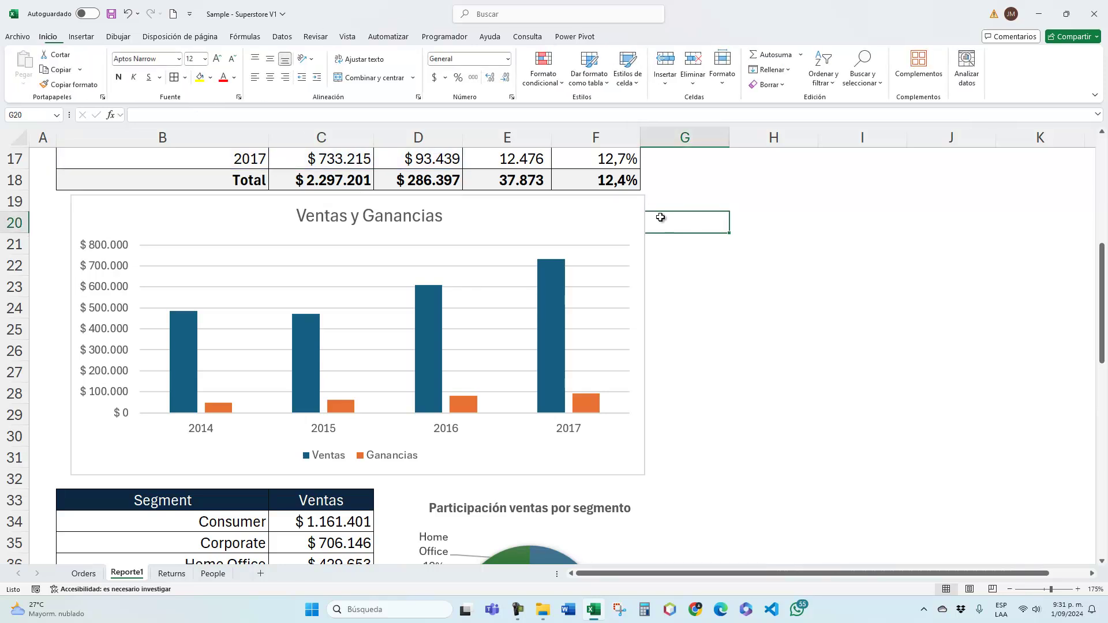
{"action": "left_click", "coordinate": [642, 215]}
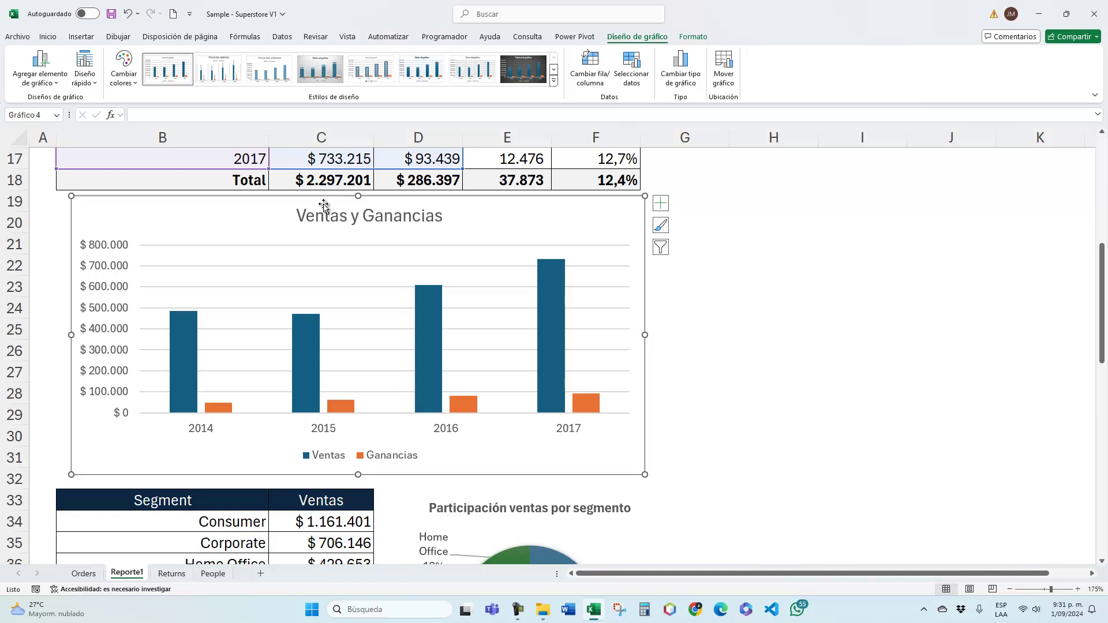
{"action": "left_click", "coordinate": [84, 74]}
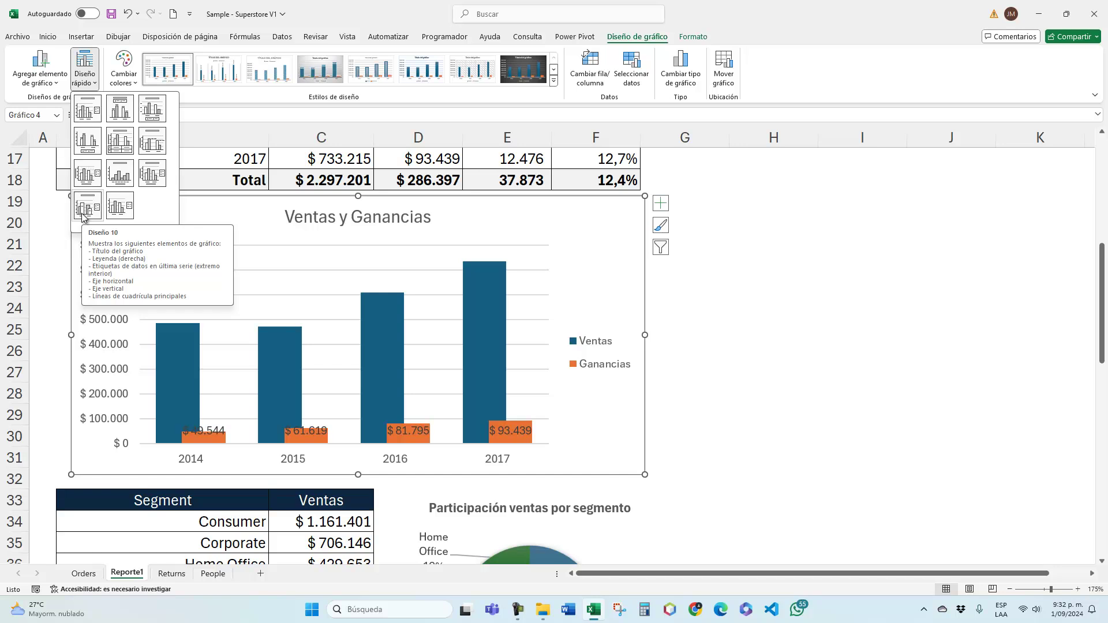
Apply Diseño 10 and drag each 2014–2017 Ganancias value label above its bar
{"action": "left_click", "coordinate": [81, 216]}
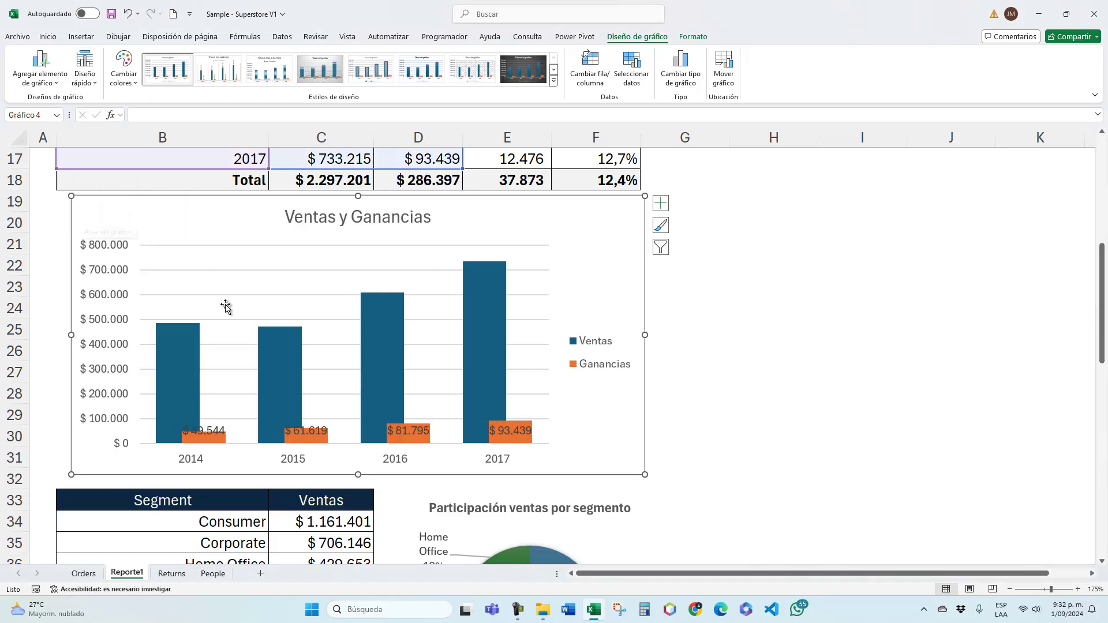
{"action": "left_click", "coordinate": [206, 430]}
{"action": "left_click", "coordinate": [211, 422]}
{"action": "left_click_drag", "start_coordinate": [217, 421], "coordinate": [229, 397]}
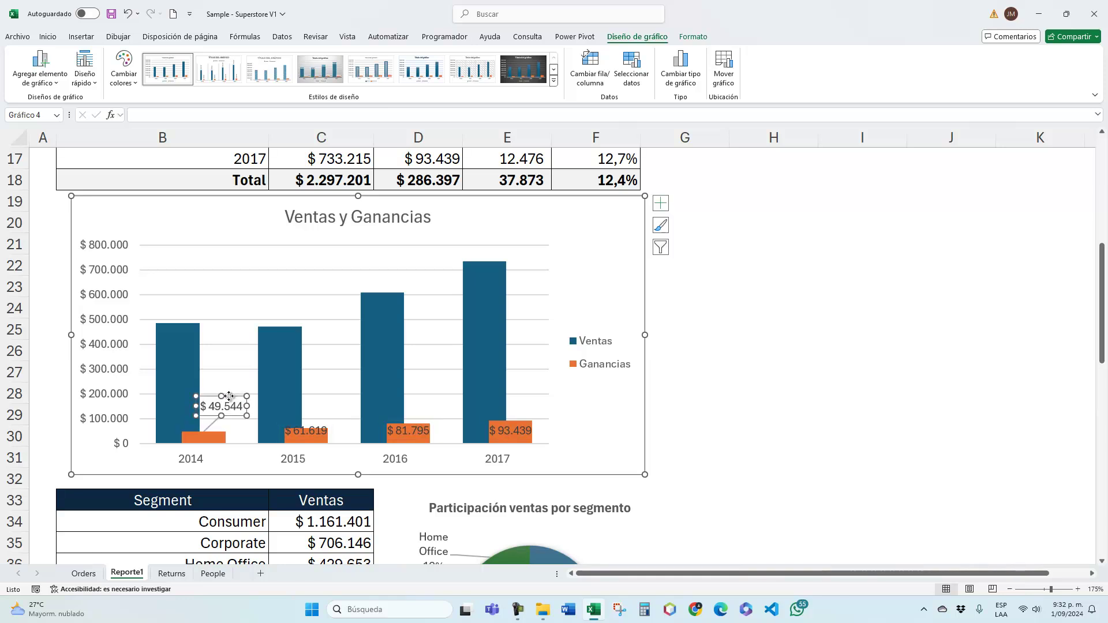
{"action": "left_click", "coordinate": [319, 428]}
{"action": "left_click_drag", "start_coordinate": [319, 421], "coordinate": [342, 392]}
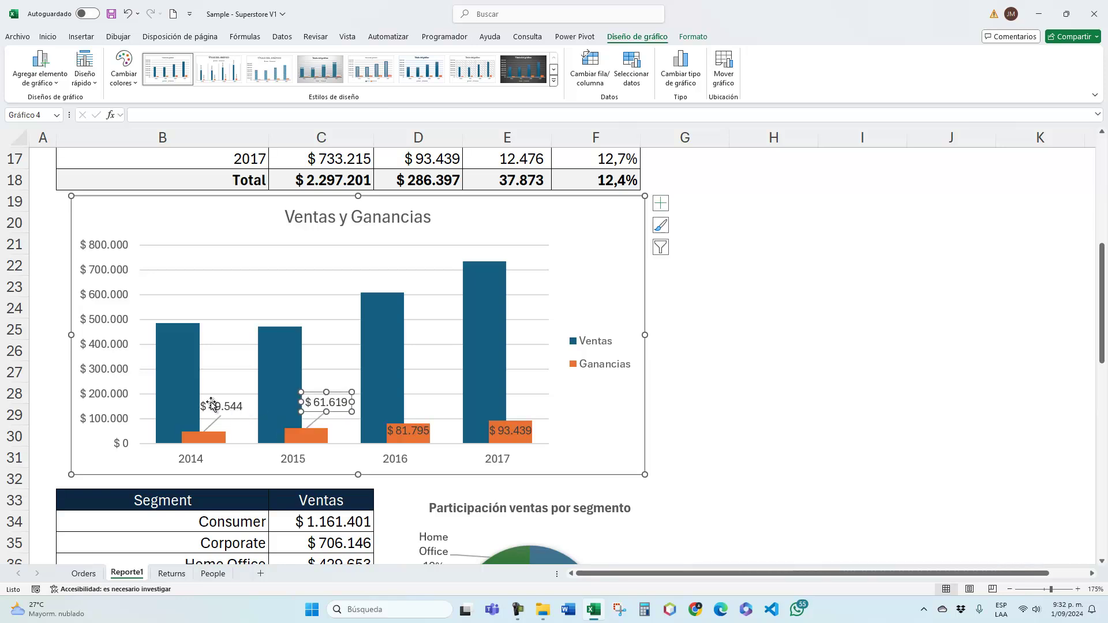
{"action": "left_click", "coordinate": [410, 430]}
{"action": "left_click_drag", "start_coordinate": [418, 421], "coordinate": [442, 387]}
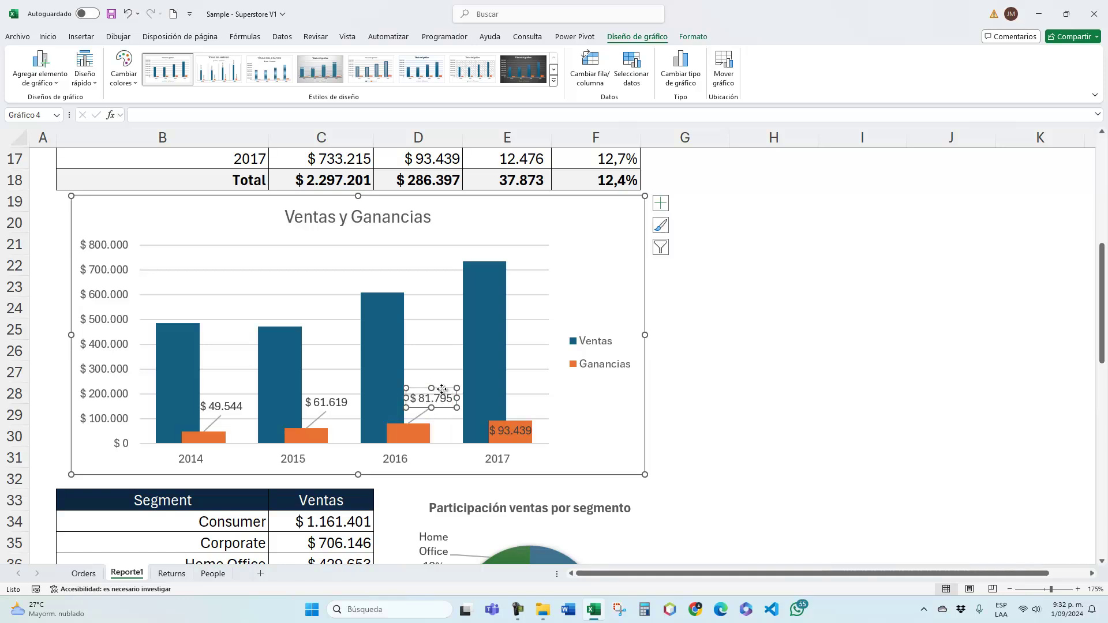
{"action": "left_click", "coordinate": [511, 430]}
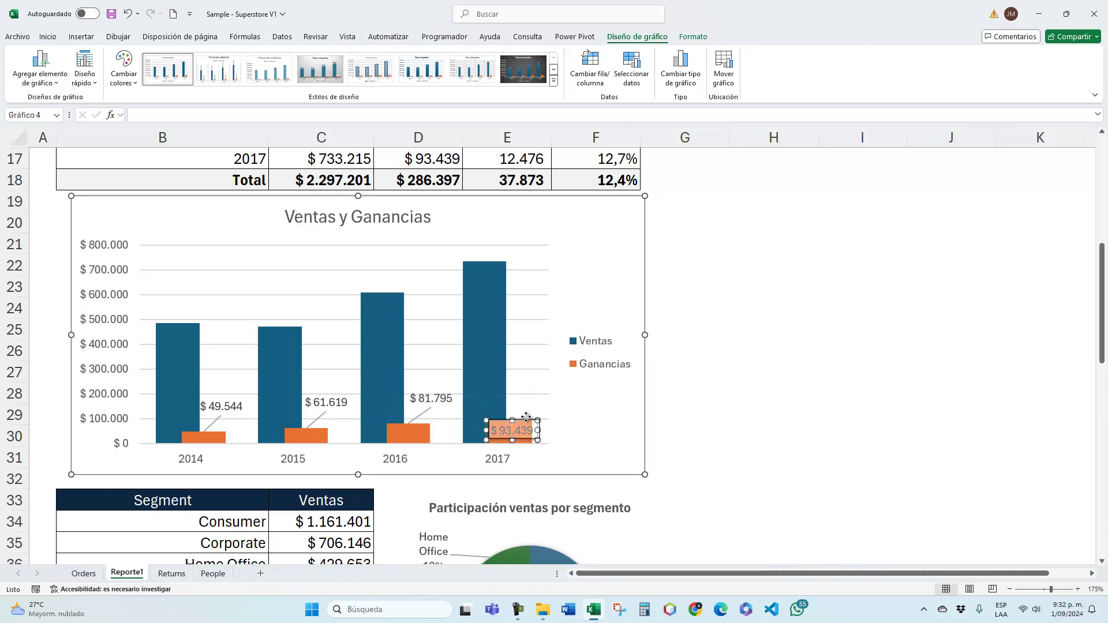
{"action": "left_click_drag", "start_coordinate": [526, 417], "coordinate": [551, 383]}
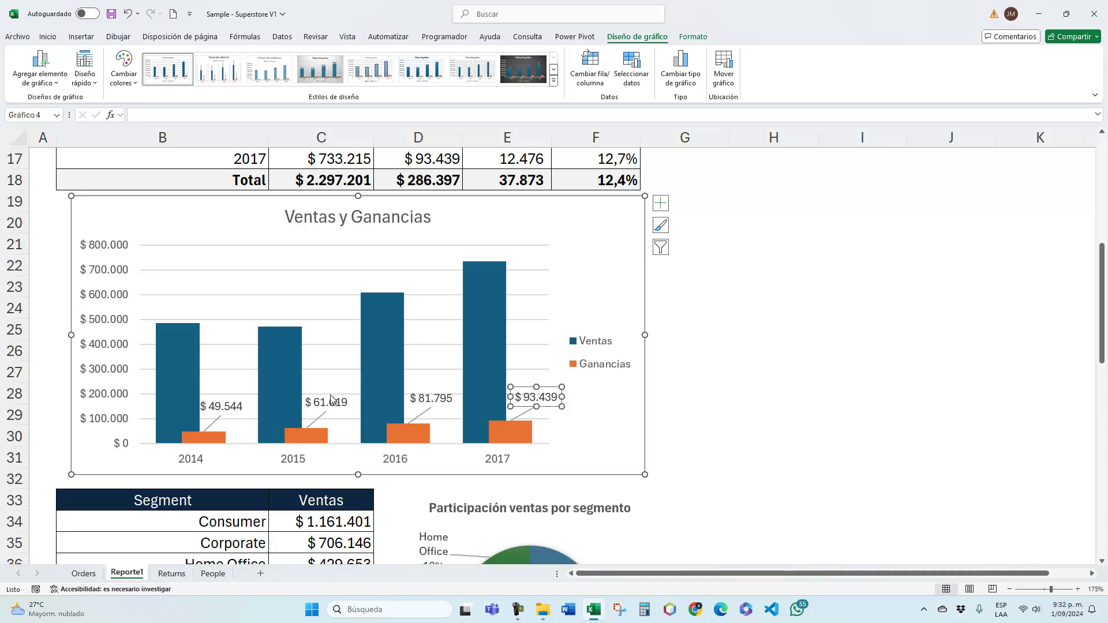
{"action": "left_click", "coordinate": [584, 310]}
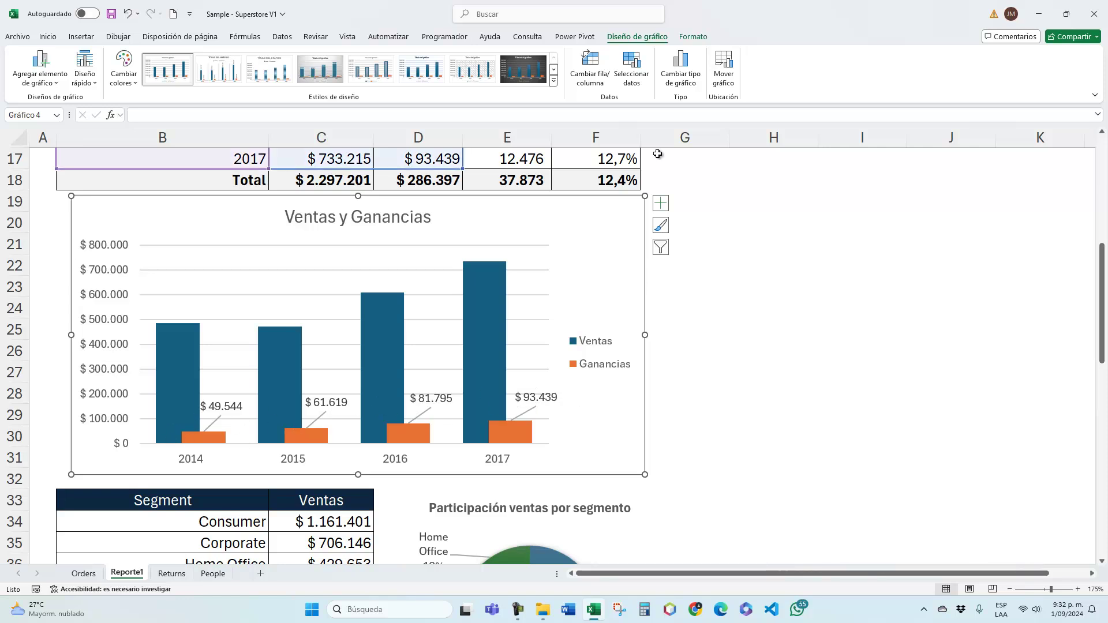
Set the chart legend position to Arriba via Elementos de gráfico
{"action": "left_click", "coordinate": [661, 206]}
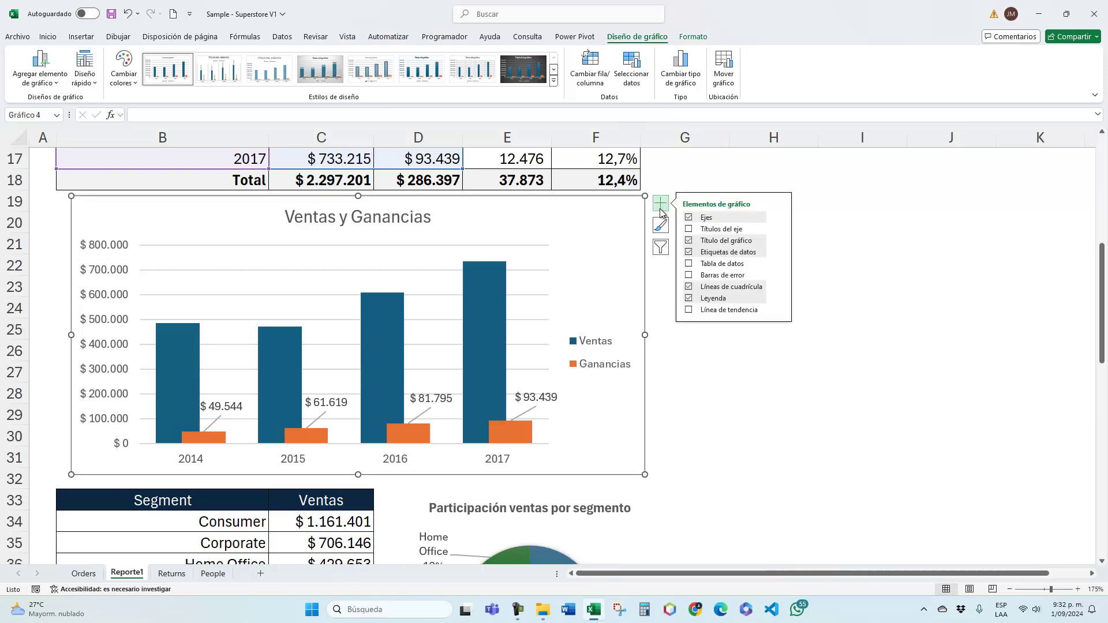
{"action": "left_click", "coordinate": [781, 299]}
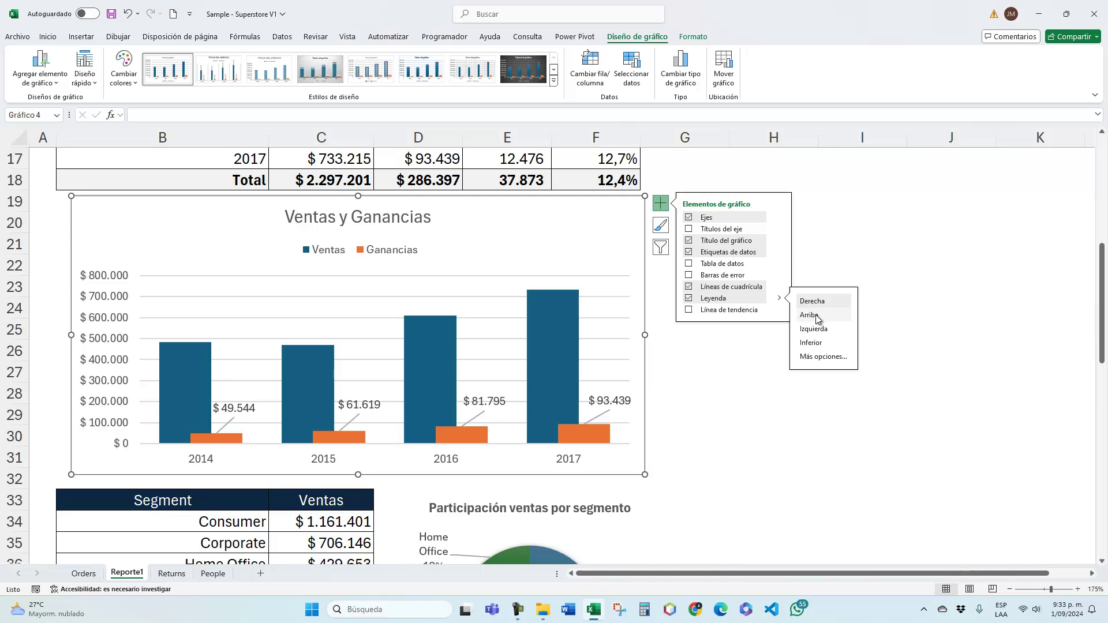
{"action": "left_click", "coordinate": [814, 316]}
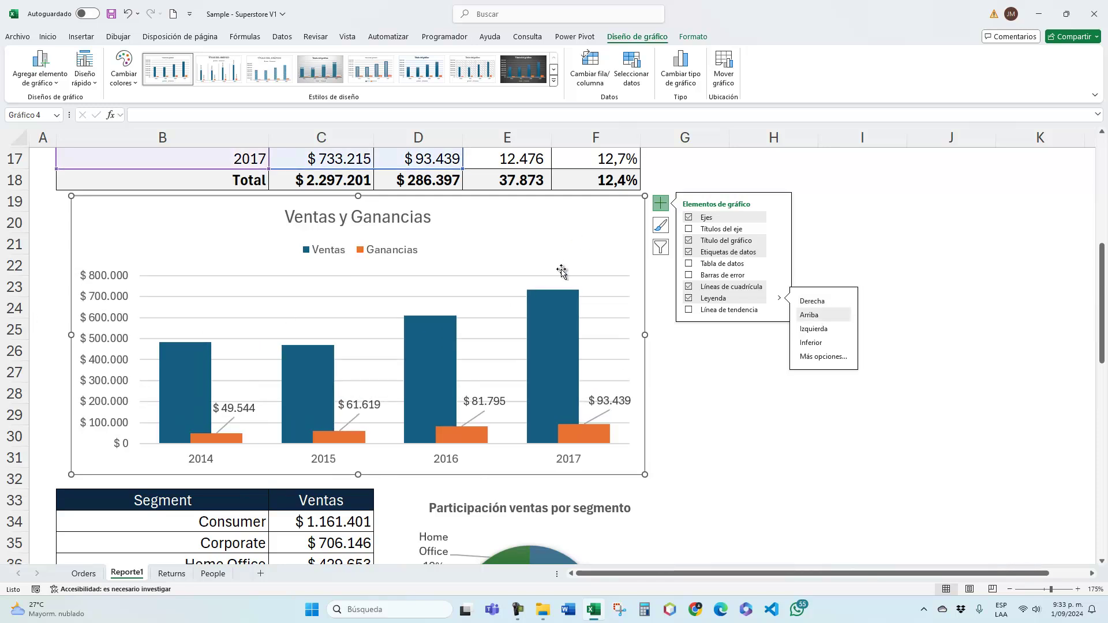
{"action": "left_click", "coordinate": [554, 82]}
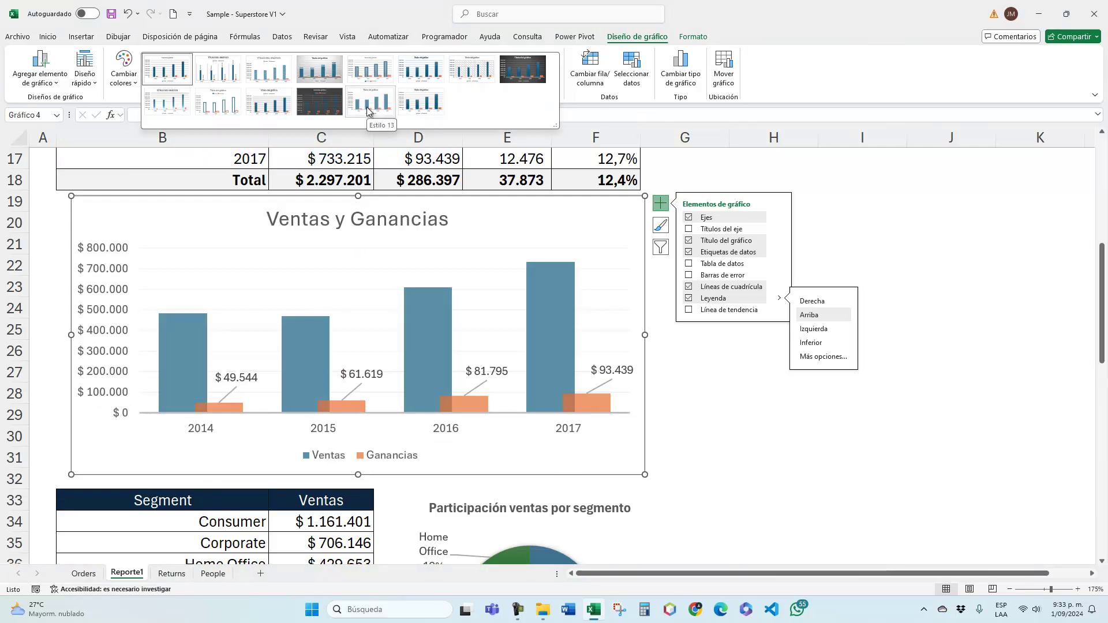
Apply chart style Estilo 14, then select the 2017 Ventas bar
{"action": "left_click", "coordinate": [425, 101]}
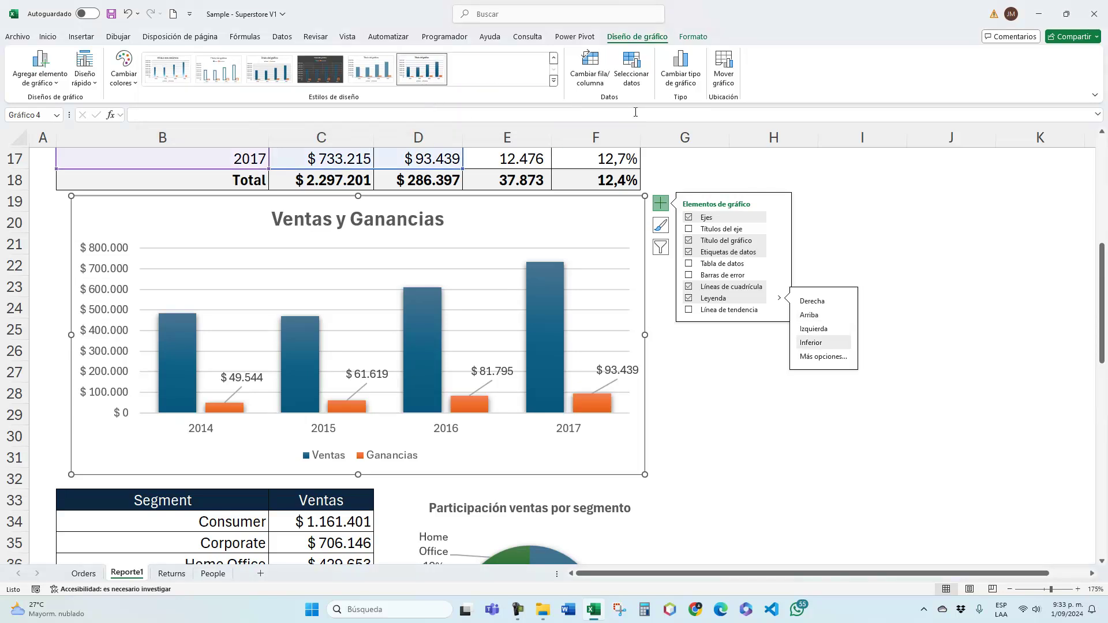
{"action": "left_click", "coordinate": [693, 36]}
{"action": "left_click", "coordinate": [525, 54]}
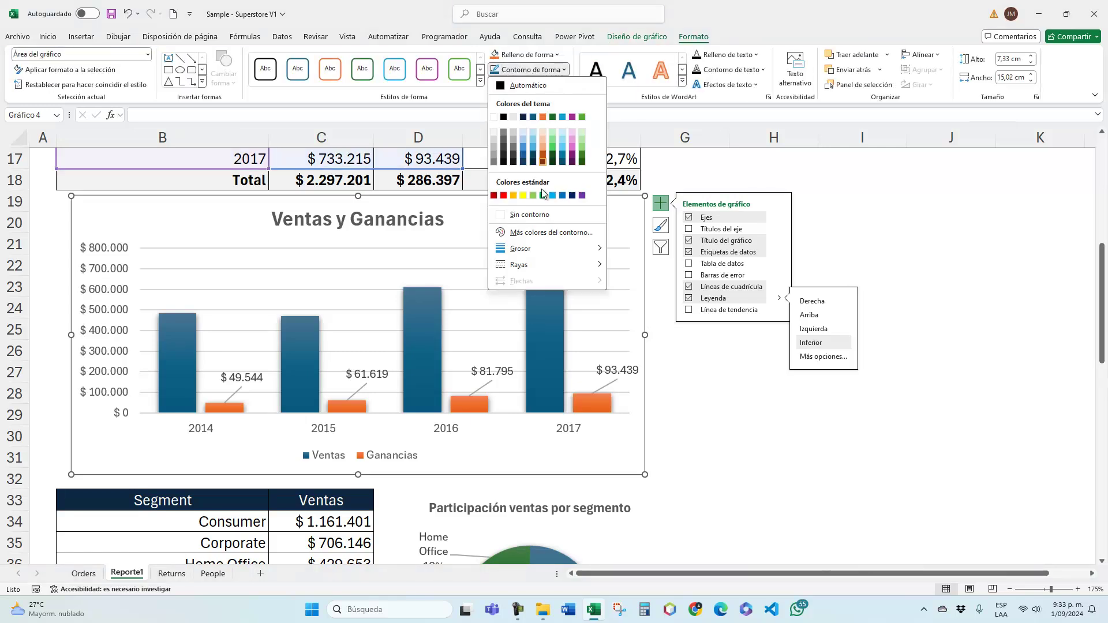
{"action": "left_click", "coordinate": [533, 217]}
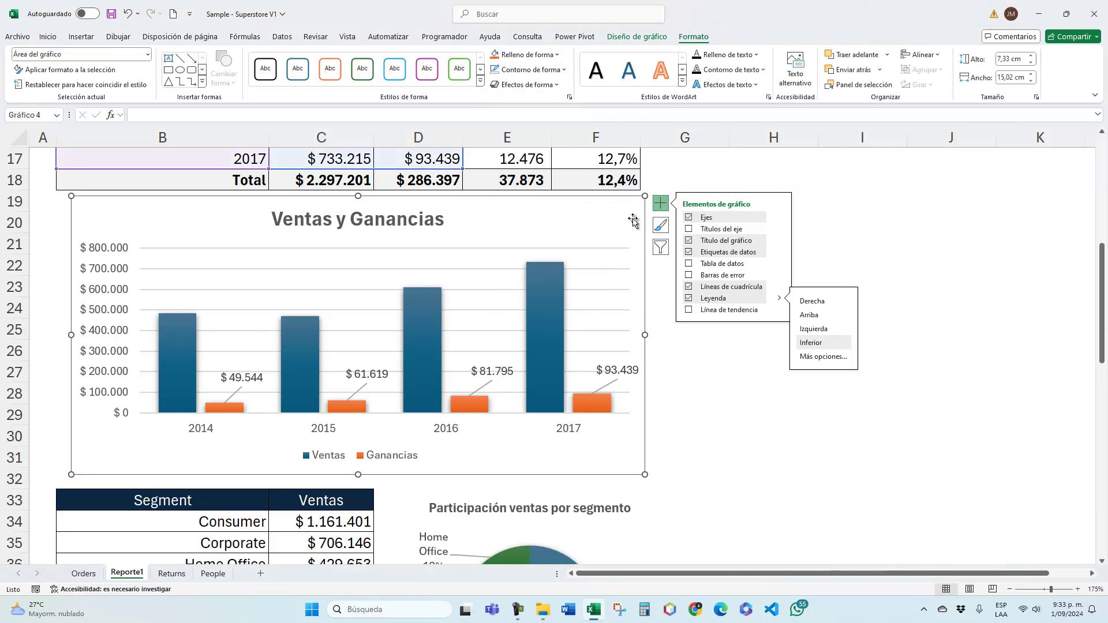
{"action": "left_click", "coordinate": [702, 385]}
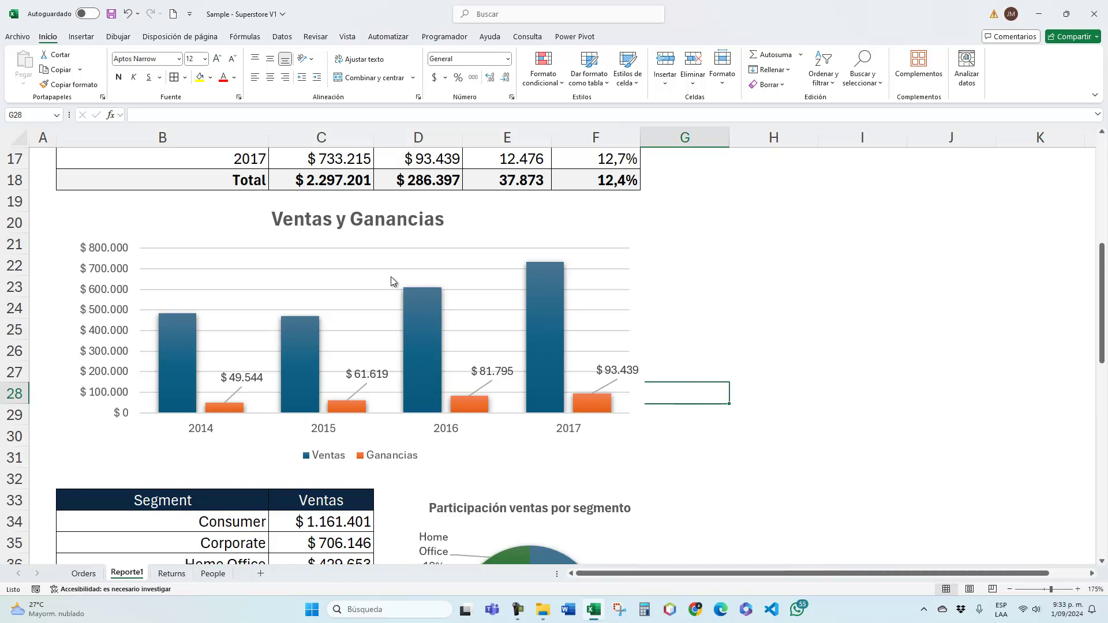
{"action": "left_click", "coordinate": [560, 271]}
Add a data label showing $ 733.215 to only the 2017 Ventas bar
{"action": "left_click", "coordinate": [558, 271]}
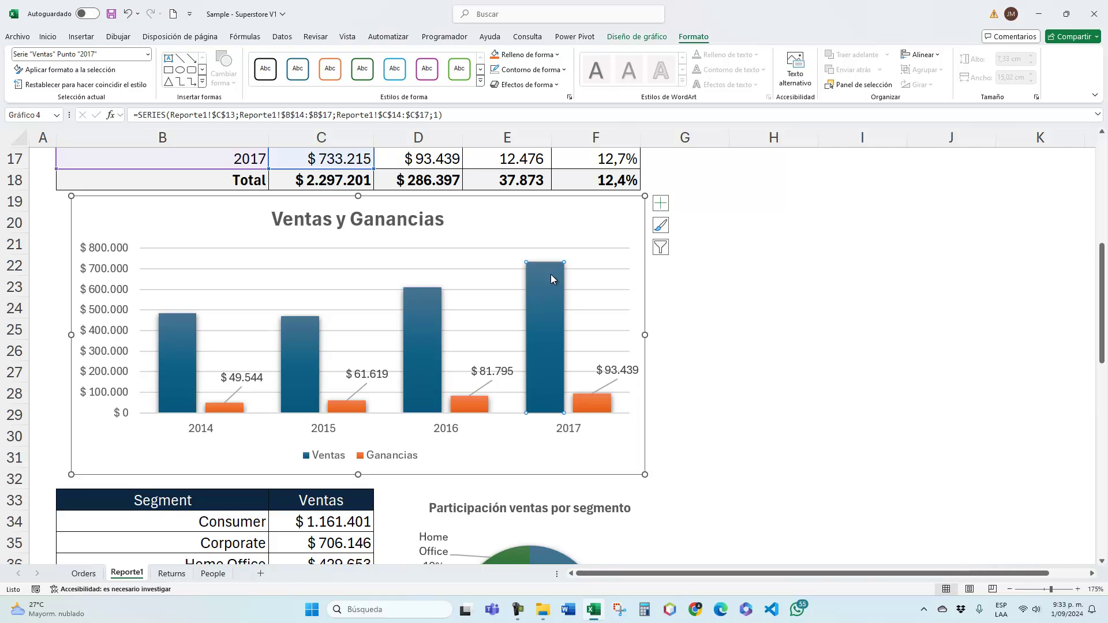
{"action": "left_click", "coordinate": [519, 208]}
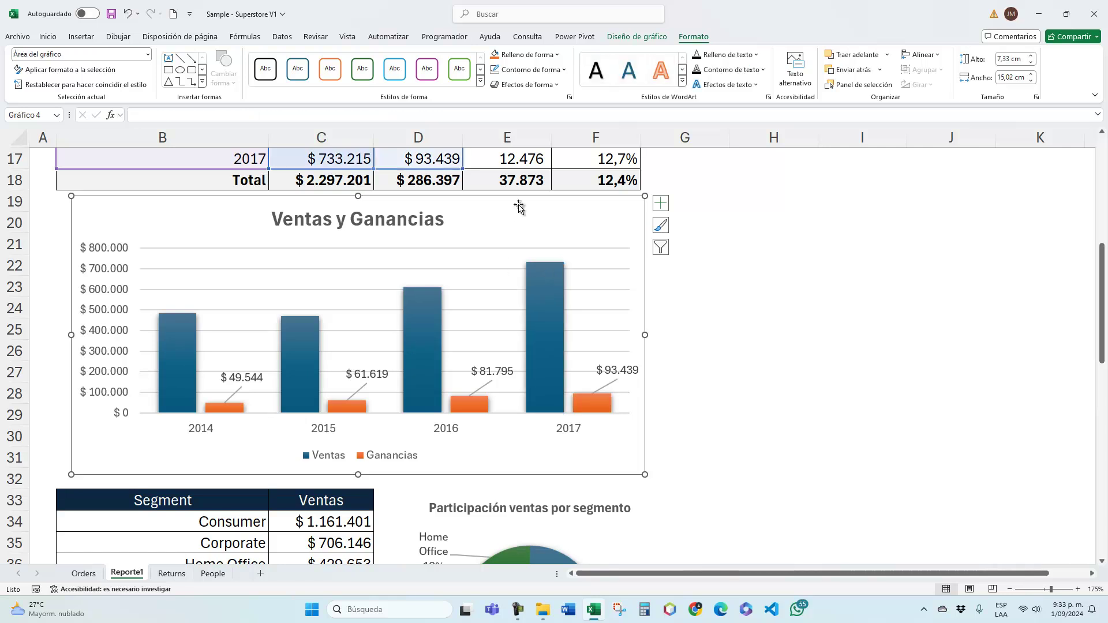
{"action": "left_click", "coordinate": [538, 278]}
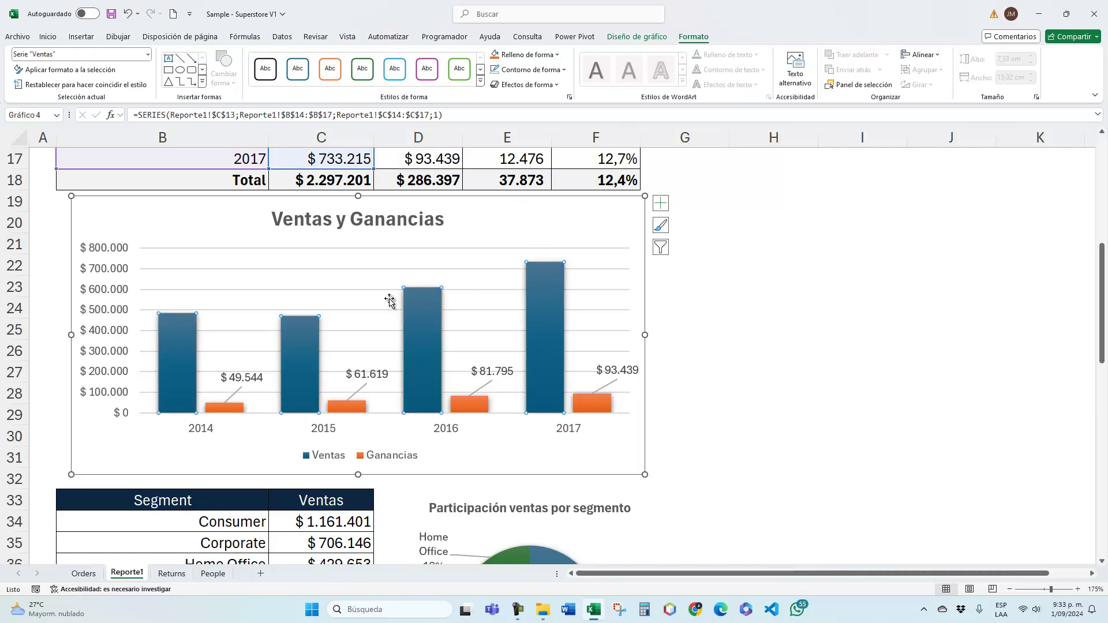
{"action": "left_click", "coordinate": [545, 277]}
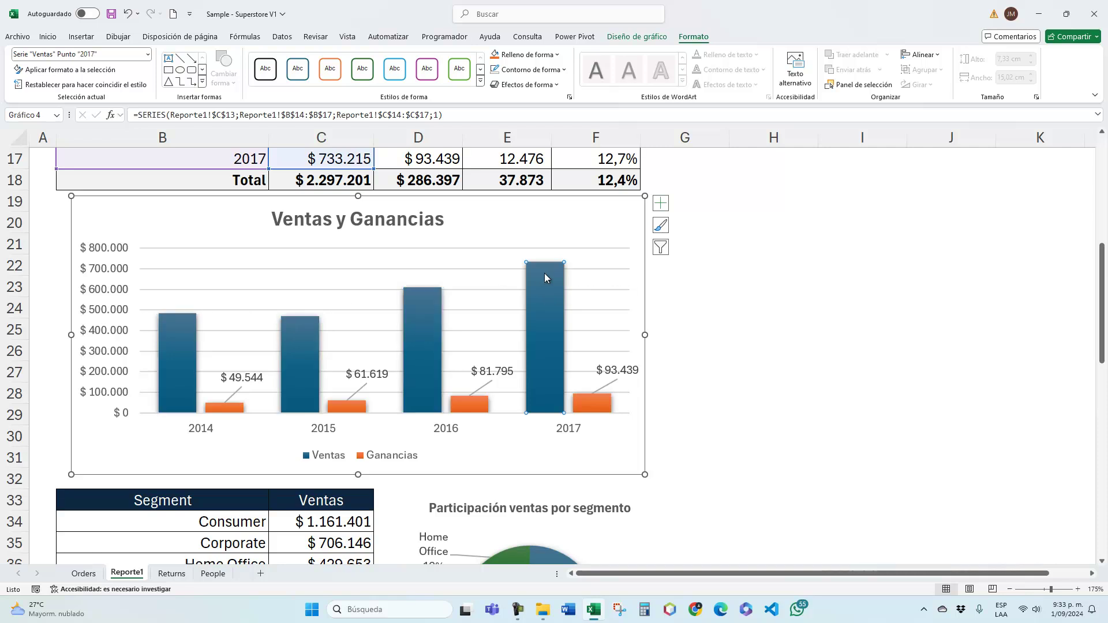
{"action": "left_click", "coordinate": [660, 204]}
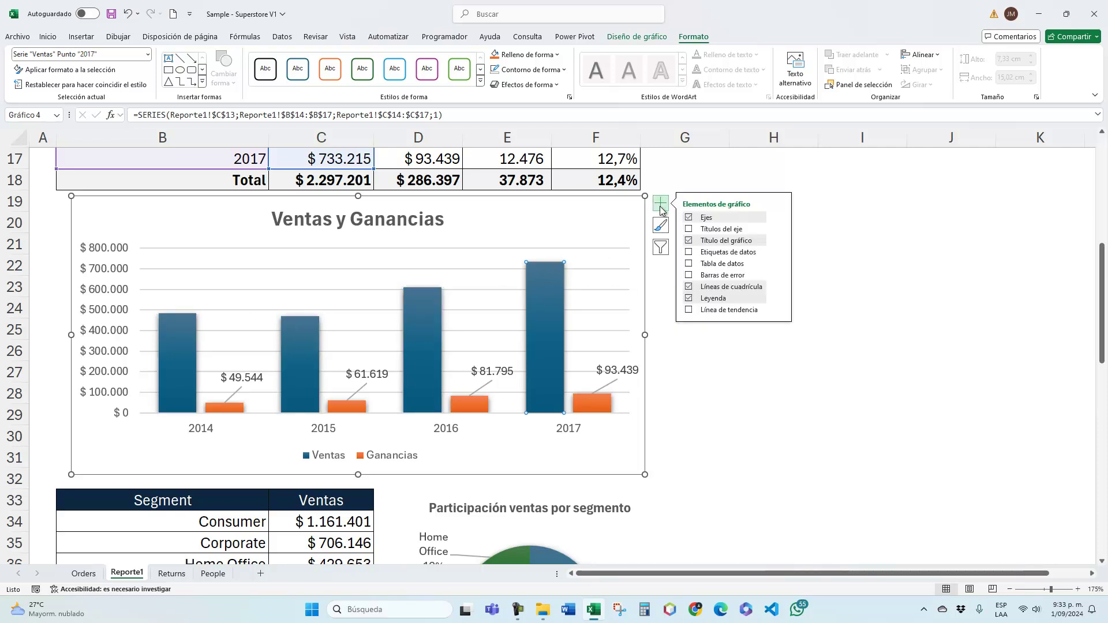
{"action": "left_click", "coordinate": [689, 252]}
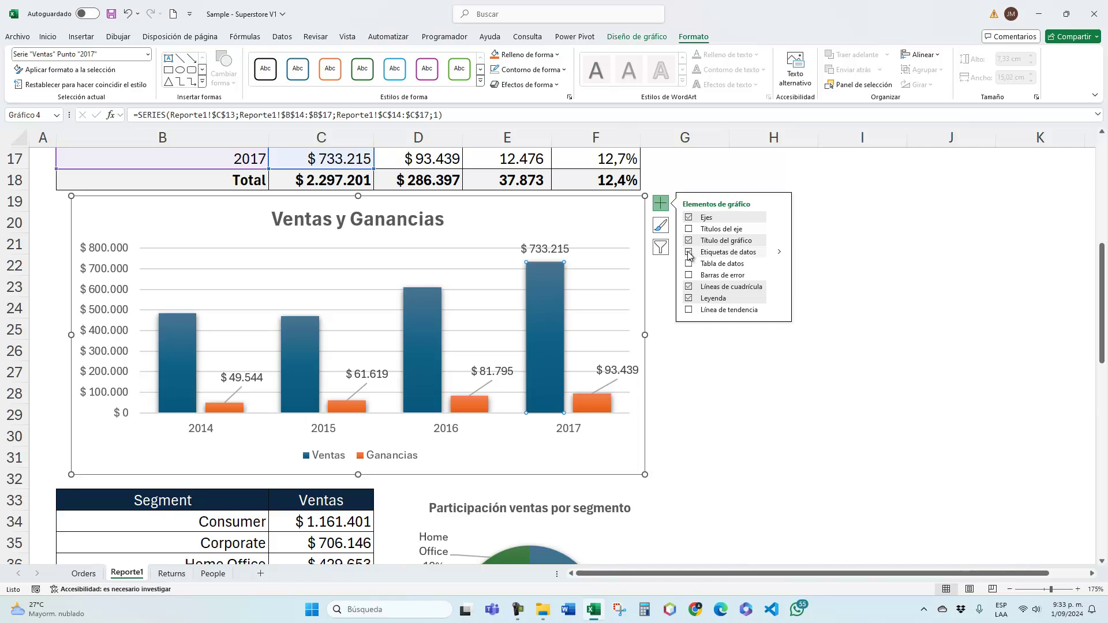
{"action": "left_click", "coordinate": [633, 247]}
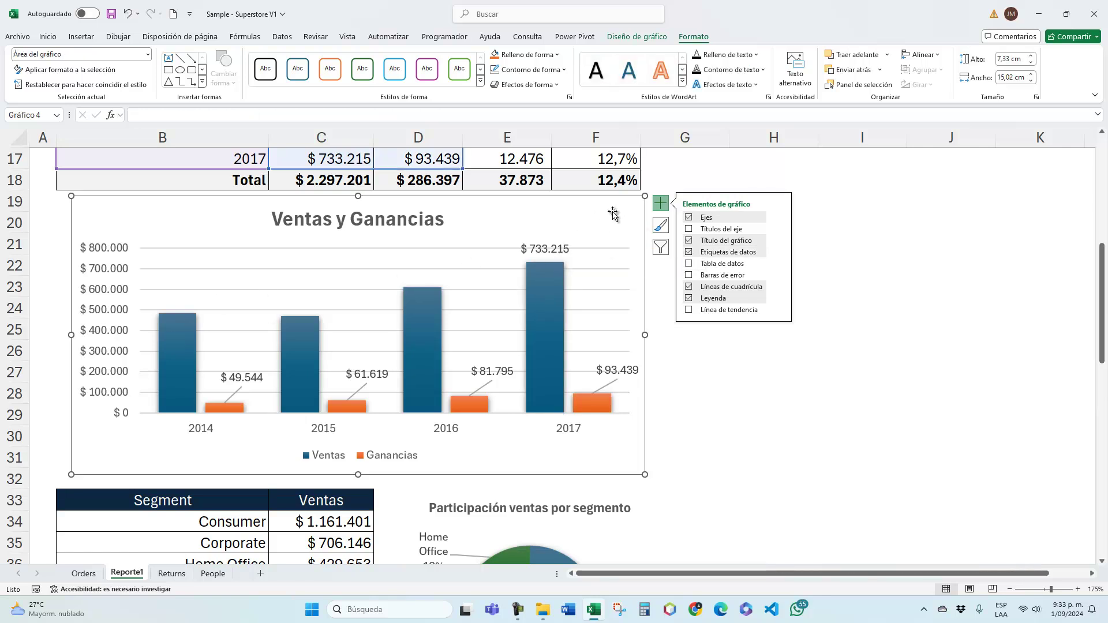
Review the sheet's tables and bring up the Diseño de gráfico ribbon options
{"action": "scroll", "coordinate": [577, 171], "scroll_direction": "down", "scroll_amount": 1}
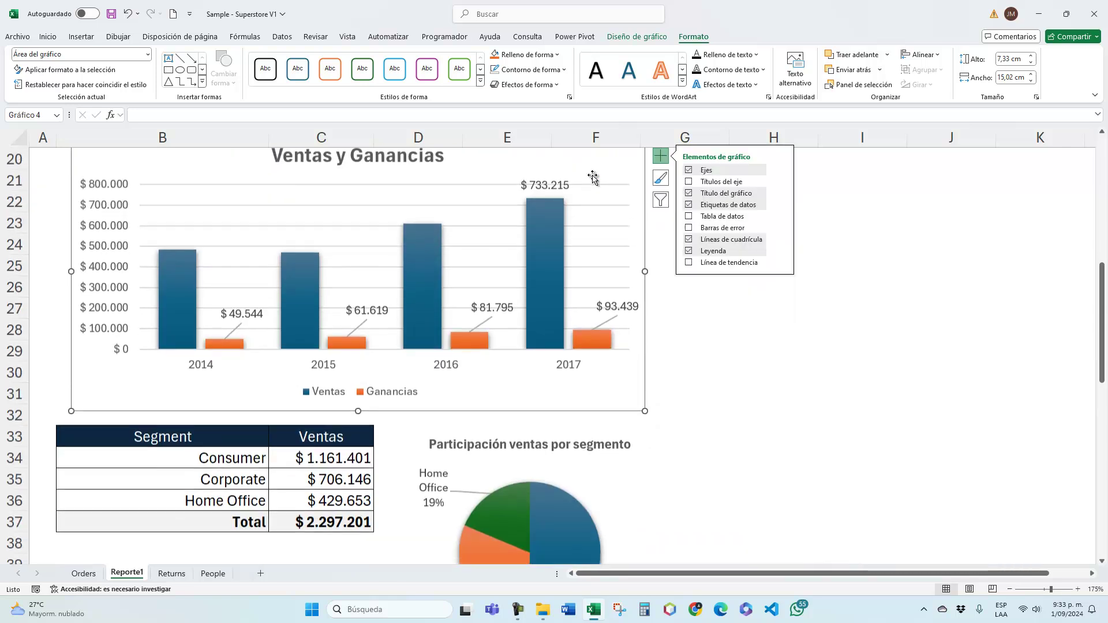
{"action": "scroll", "coordinate": [591, 179], "scroll_direction": "up", "scroll_amount": 3}
{"action": "scroll", "coordinate": [591, 179], "scroll_direction": "up", "scroll_amount": 3}
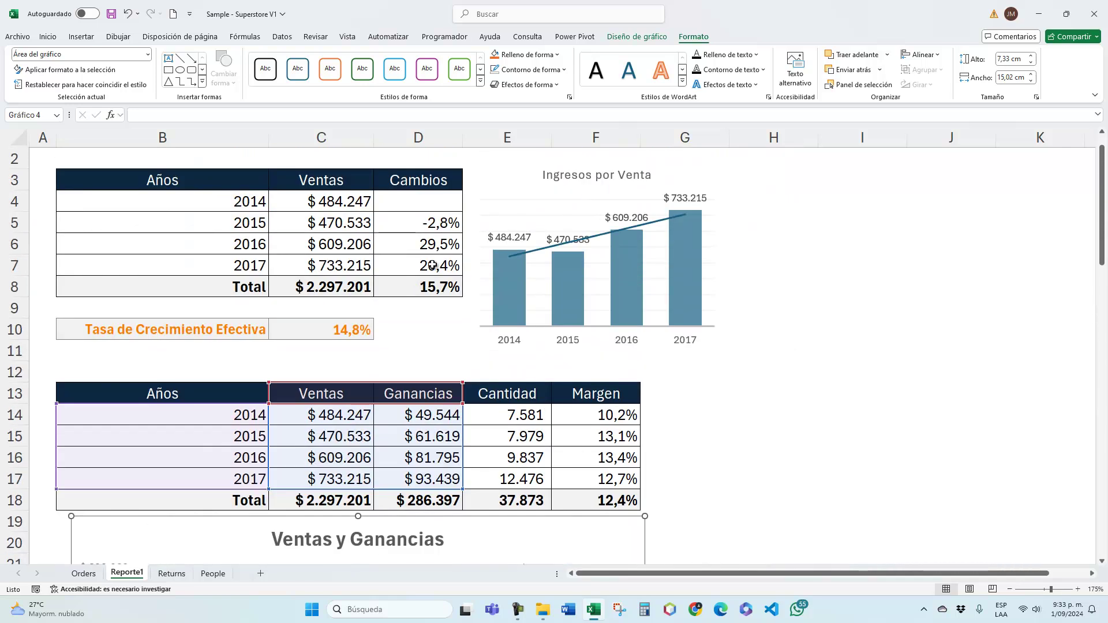
{"action": "scroll", "coordinate": [441, 263], "scroll_direction": "down", "scroll_amount": 4}
{"action": "scroll", "coordinate": [440, 263], "scroll_direction": "down", "scroll_amount": 1}
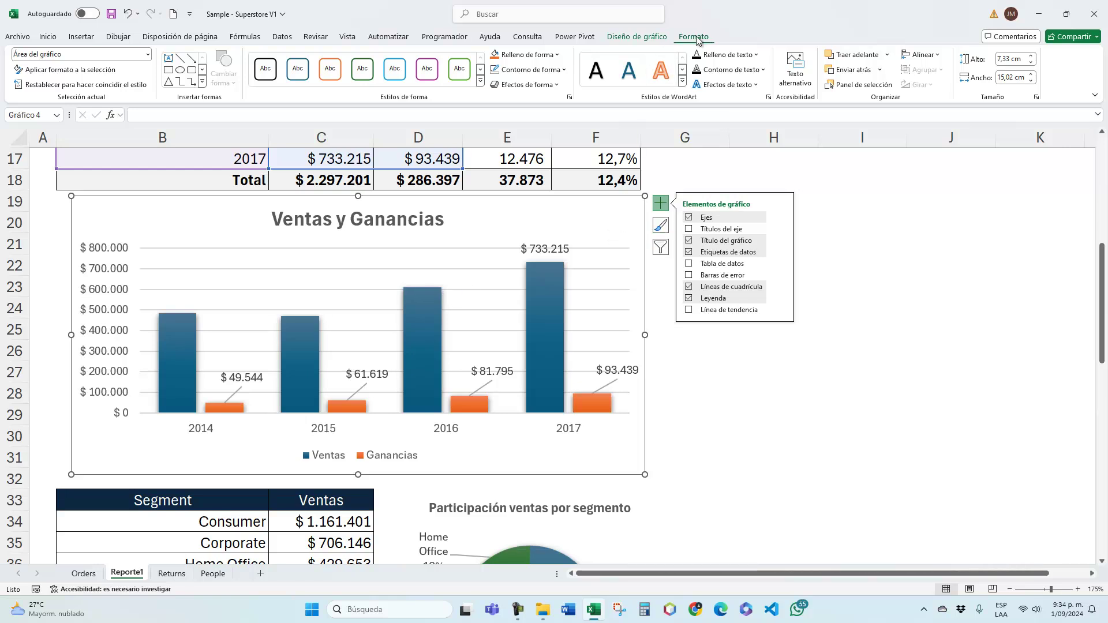
{"action": "left_click", "coordinate": [637, 36]}
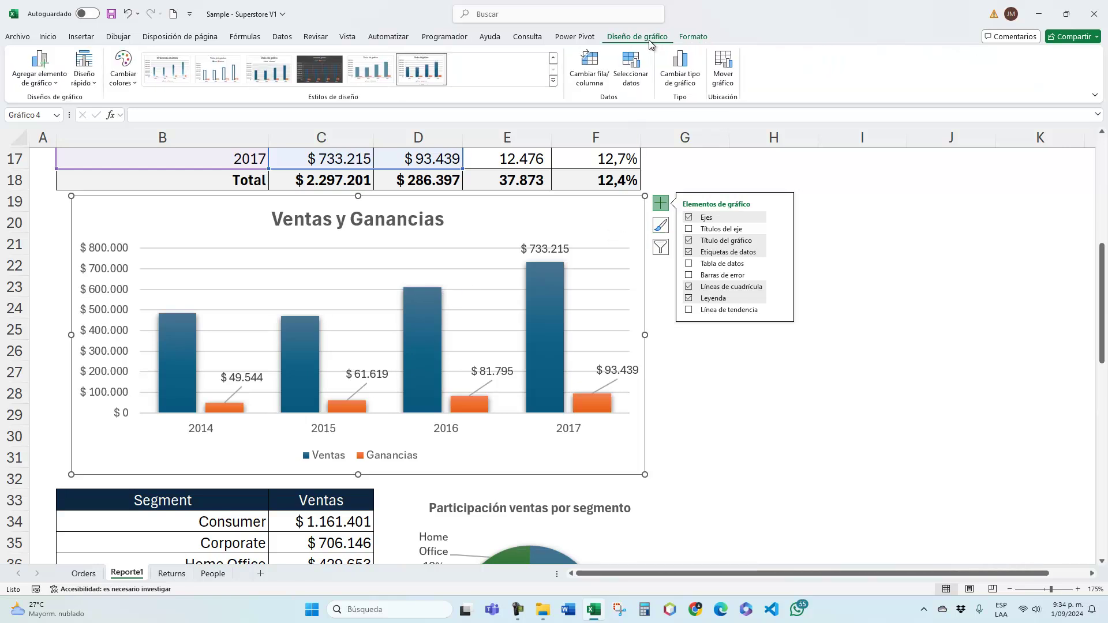
Add a Margen series named from F13 with values Reporte1!$F$14:$F$17 in Seleccionar datos
{"action": "left_click", "coordinate": [632, 75]}
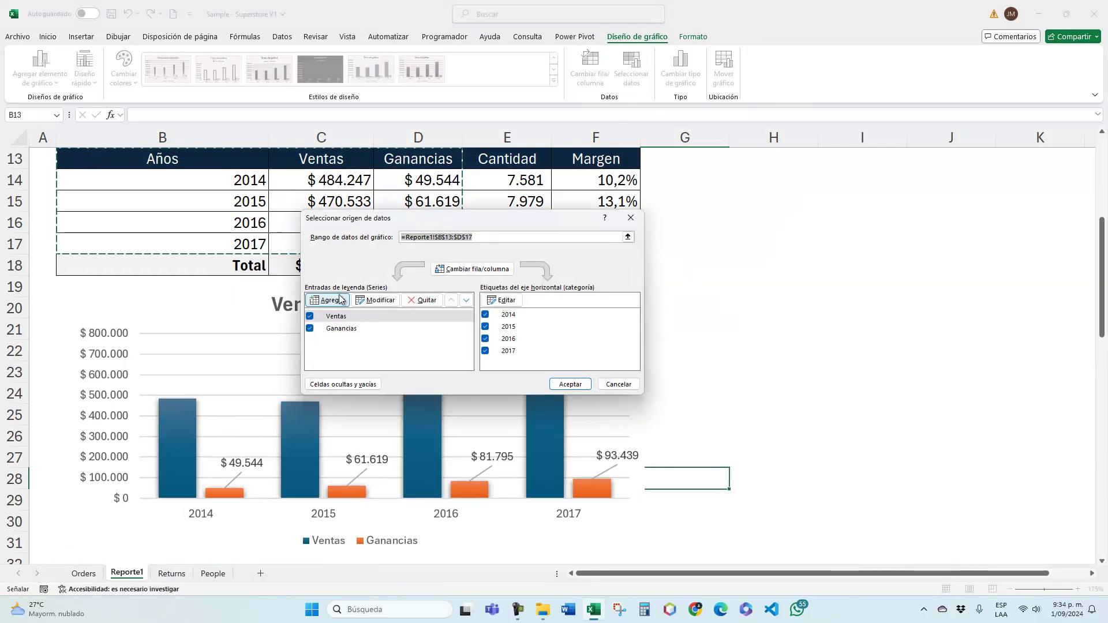
{"action": "left_click", "coordinate": [351, 380]}
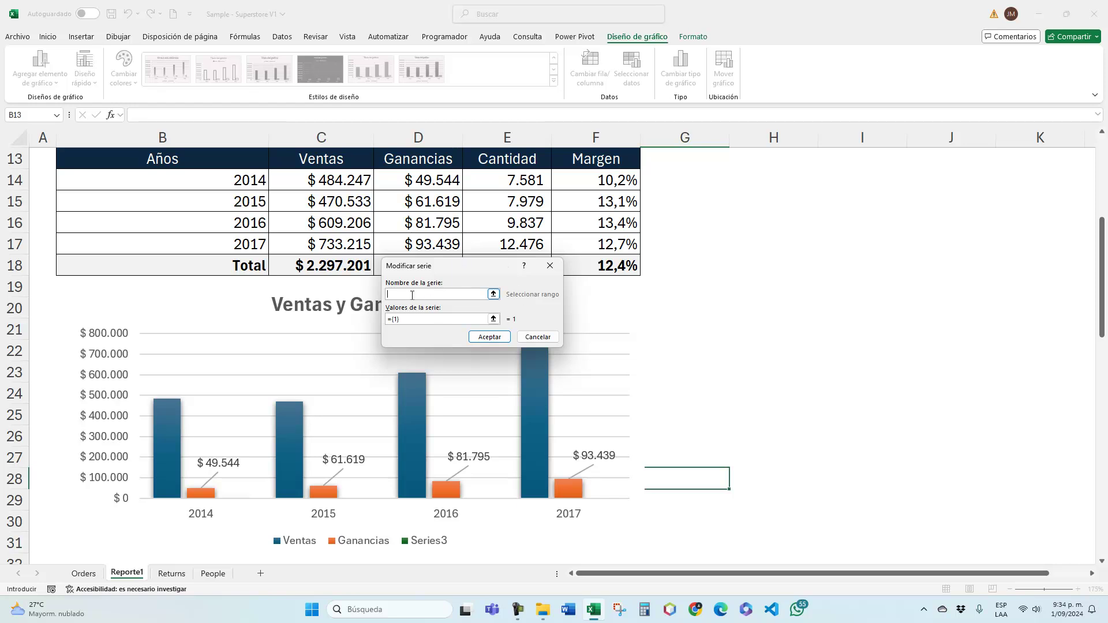
{"action": "left_click", "coordinate": [529, 162]}
{"action": "left_click", "coordinate": [585, 161]}
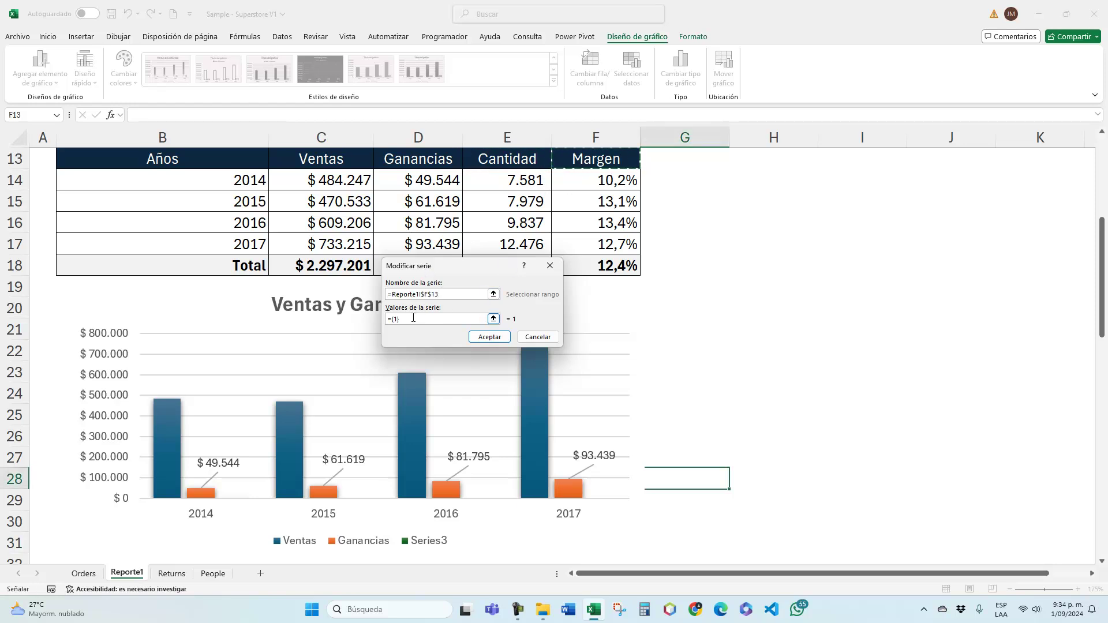
{"action": "triple_click", "coordinate": [412, 318]}
{"action": "key", "text": "BackSpace"}
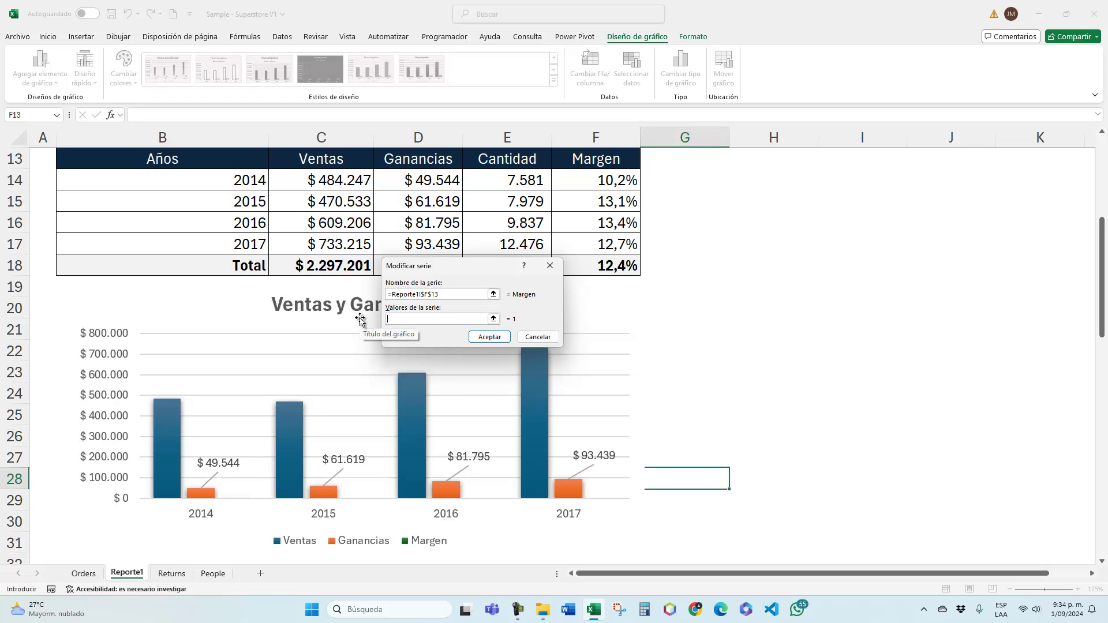
{"action": "left_click_drag", "start_coordinate": [615, 181], "coordinate": [612, 245]}
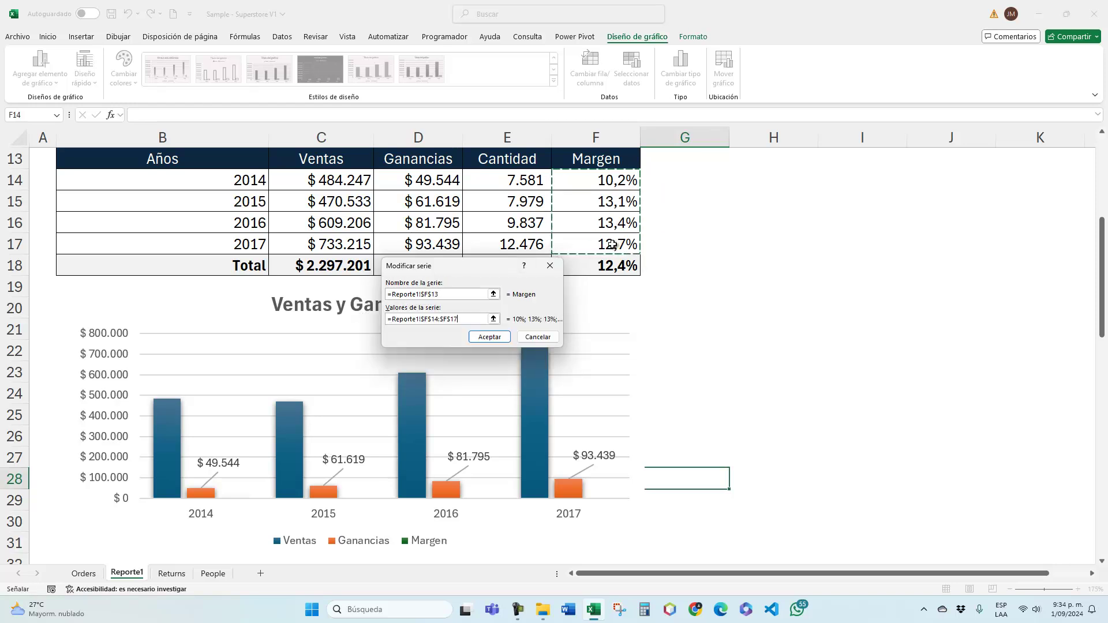
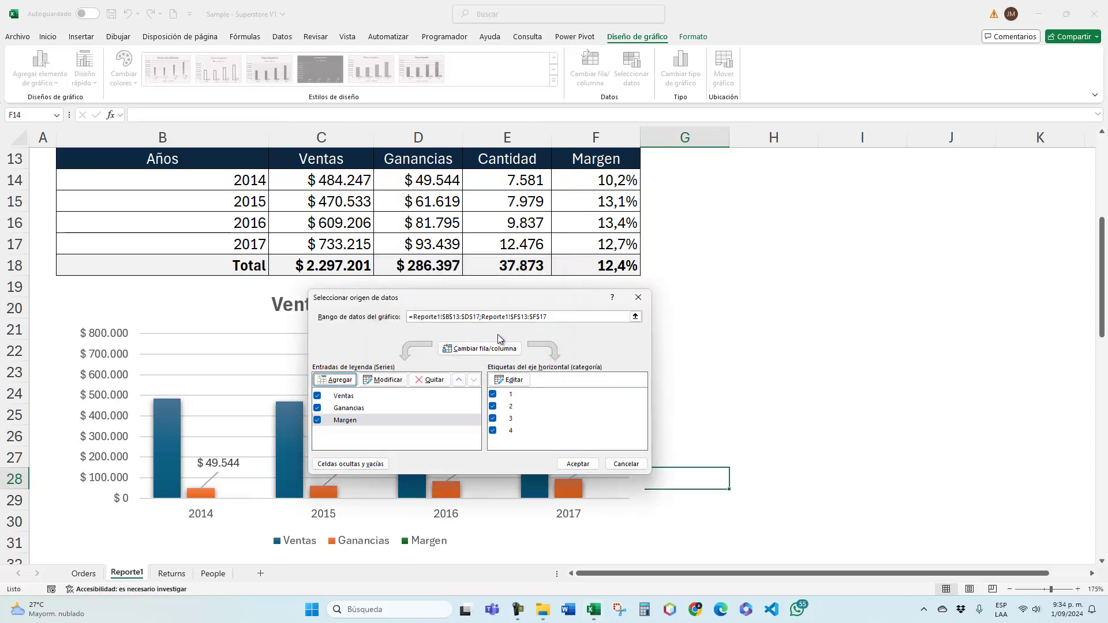
Confirm the chart data with the new Margen series alongside Ventas and Ganancias
{"action": "left_click", "coordinate": [454, 427]}
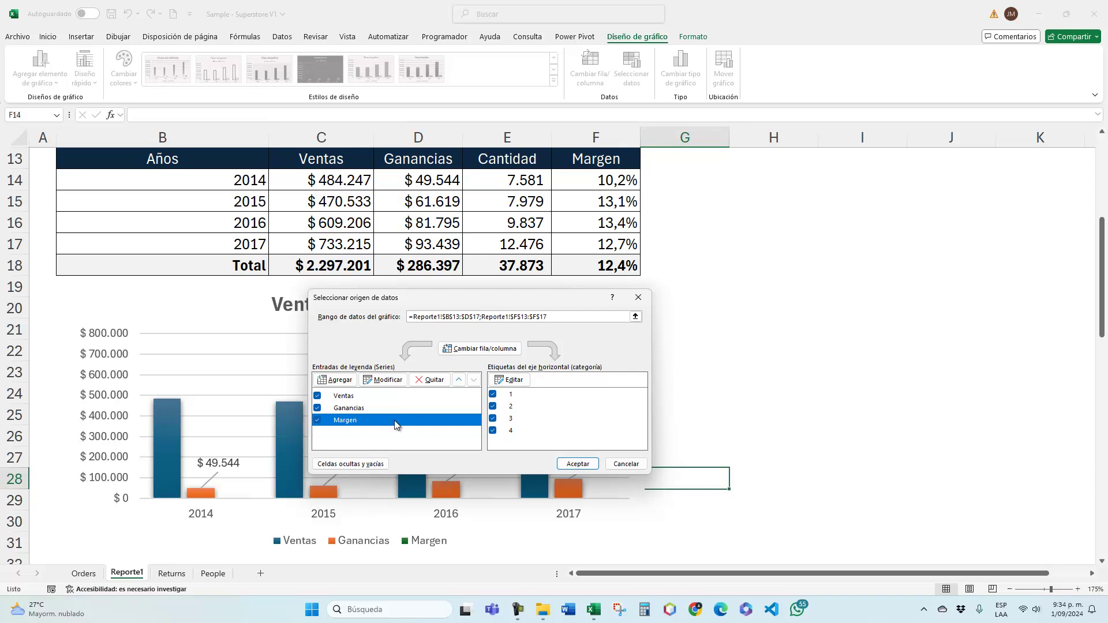
{"action": "left_click", "coordinate": [585, 467]}
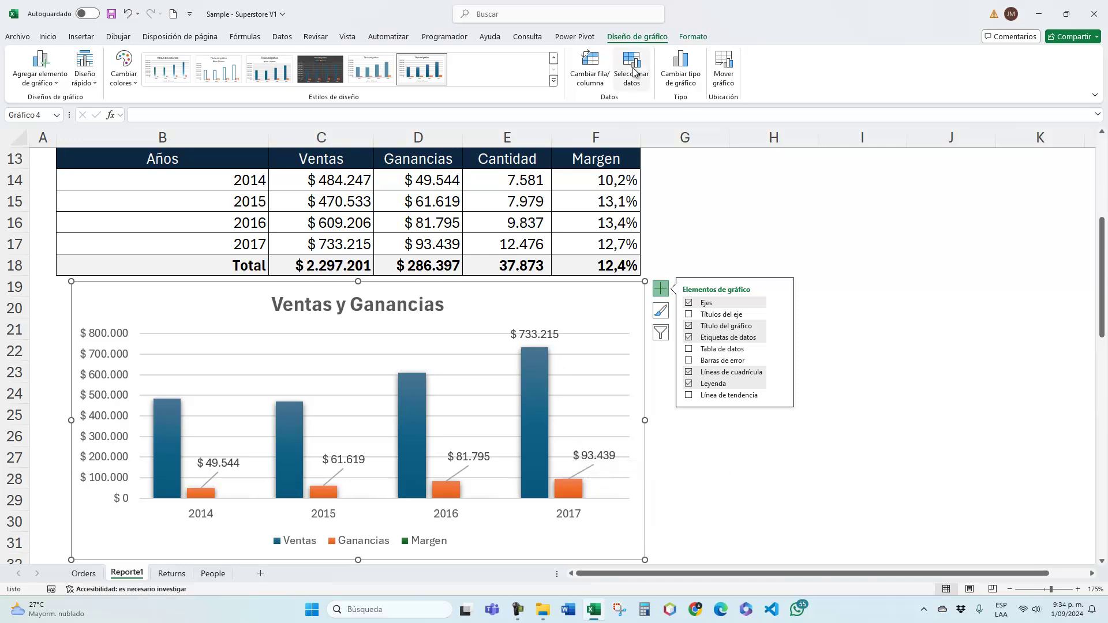
Change the chart to Combinado, with Margen as a line on the secondary axis
{"action": "left_click", "coordinate": [681, 82]}
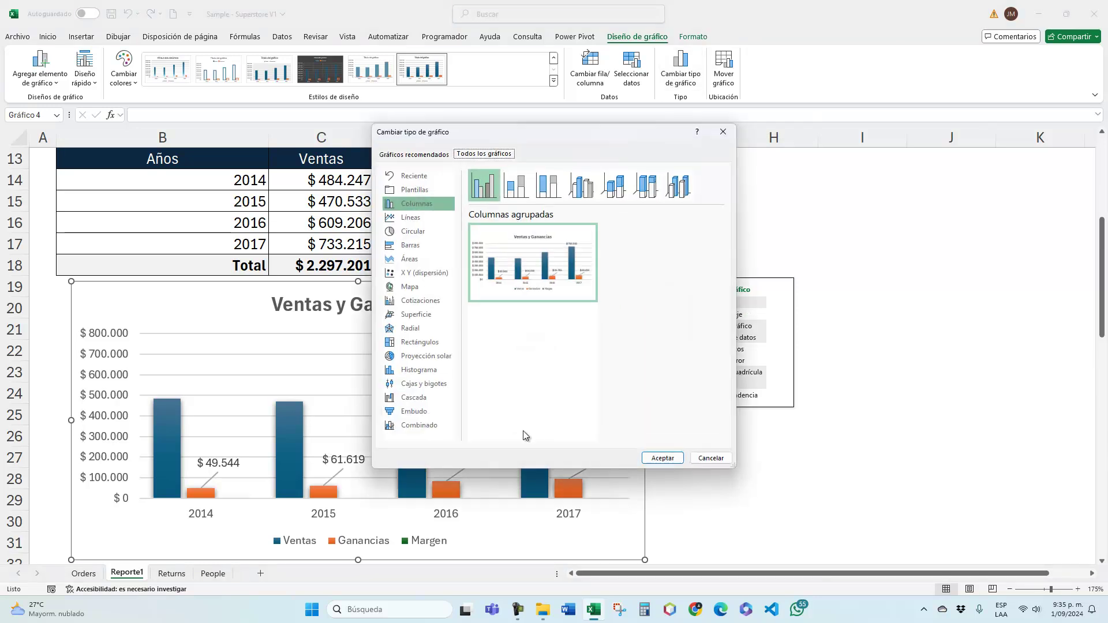
{"action": "left_click", "coordinate": [434, 429]}
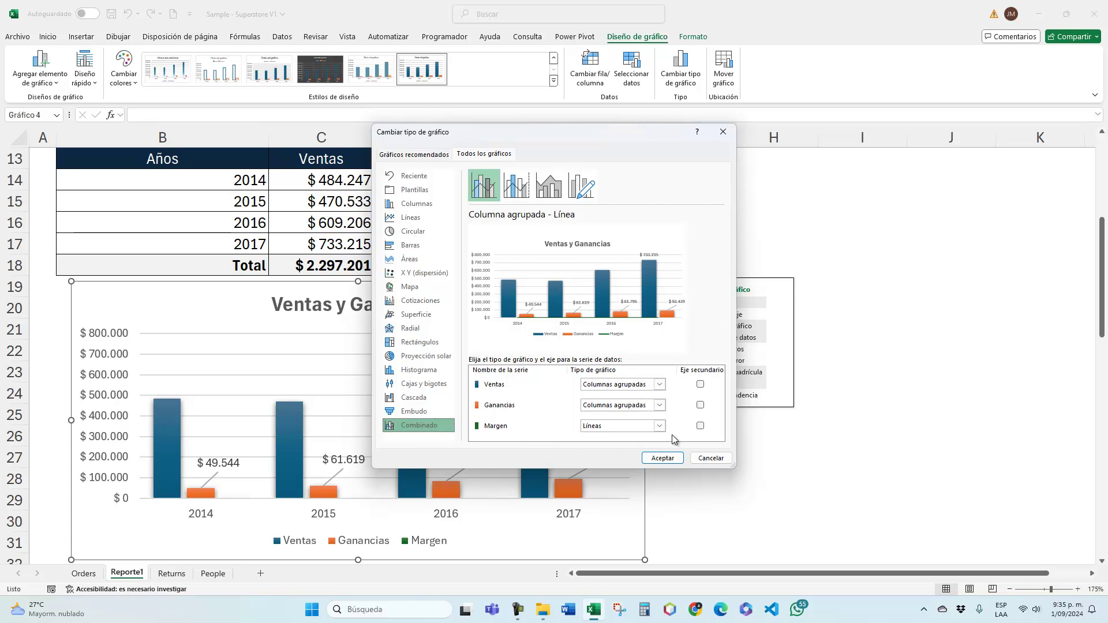
{"action": "left_click", "coordinate": [700, 426]}
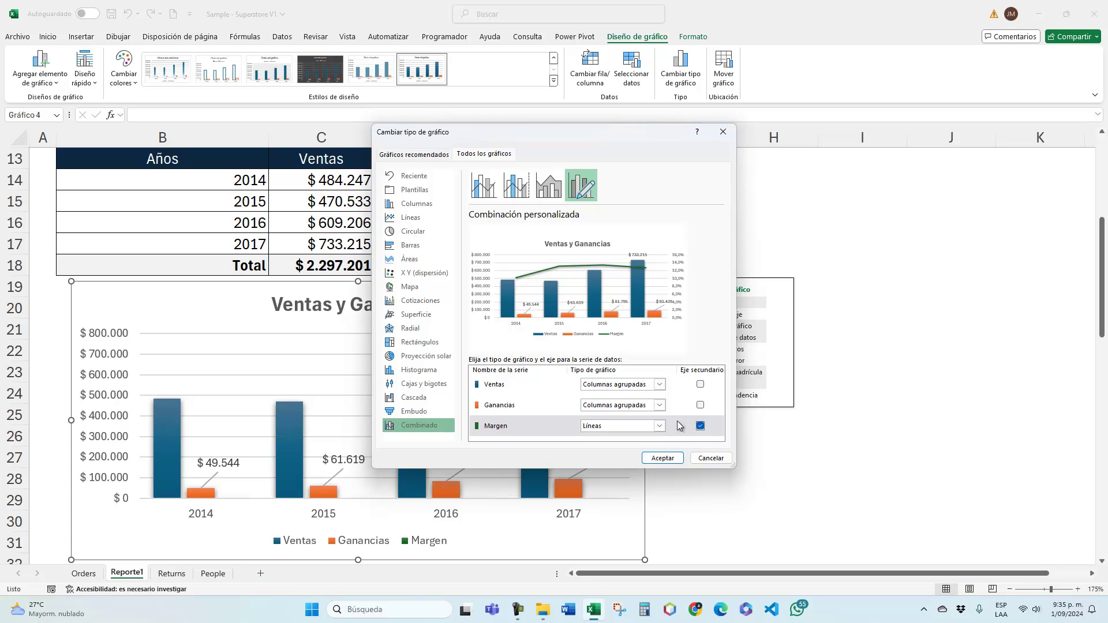
{"action": "left_click", "coordinate": [662, 457]}
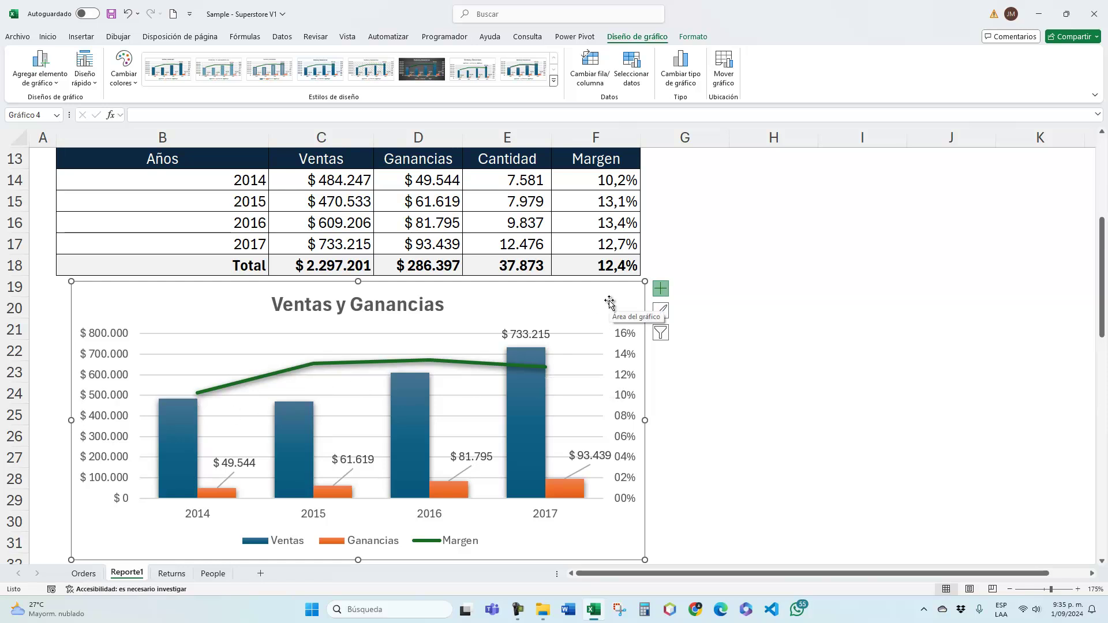
Change Margen's chart type to Línea con marcadores
{"action": "left_click", "coordinate": [680, 70]}
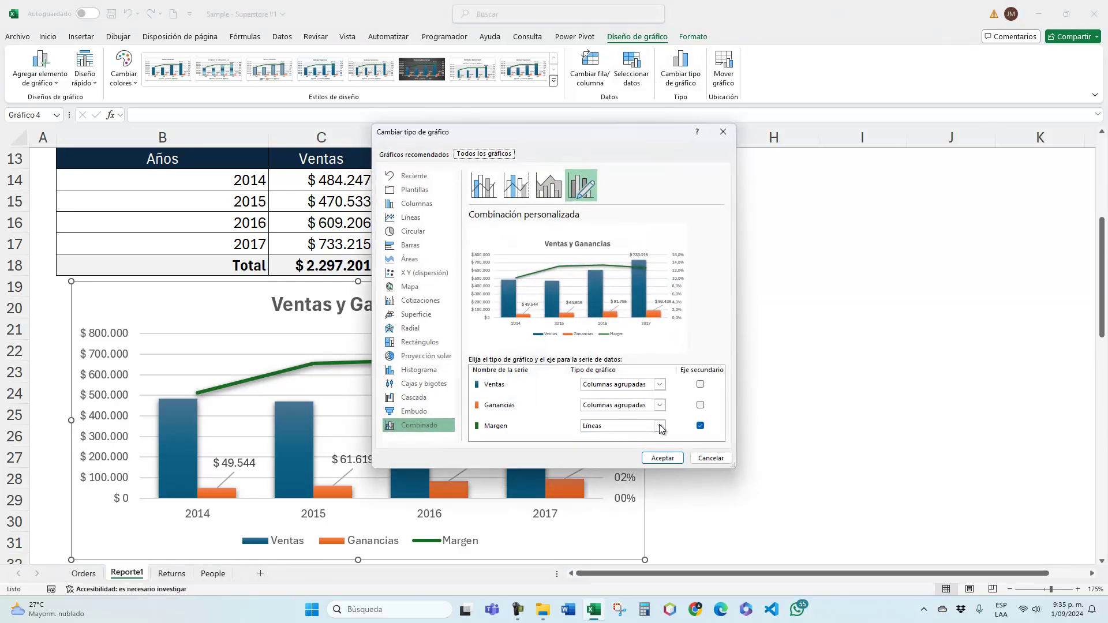
{"action": "left_click", "coordinate": [661, 428]}
{"action": "left_click", "coordinate": [692, 311]}
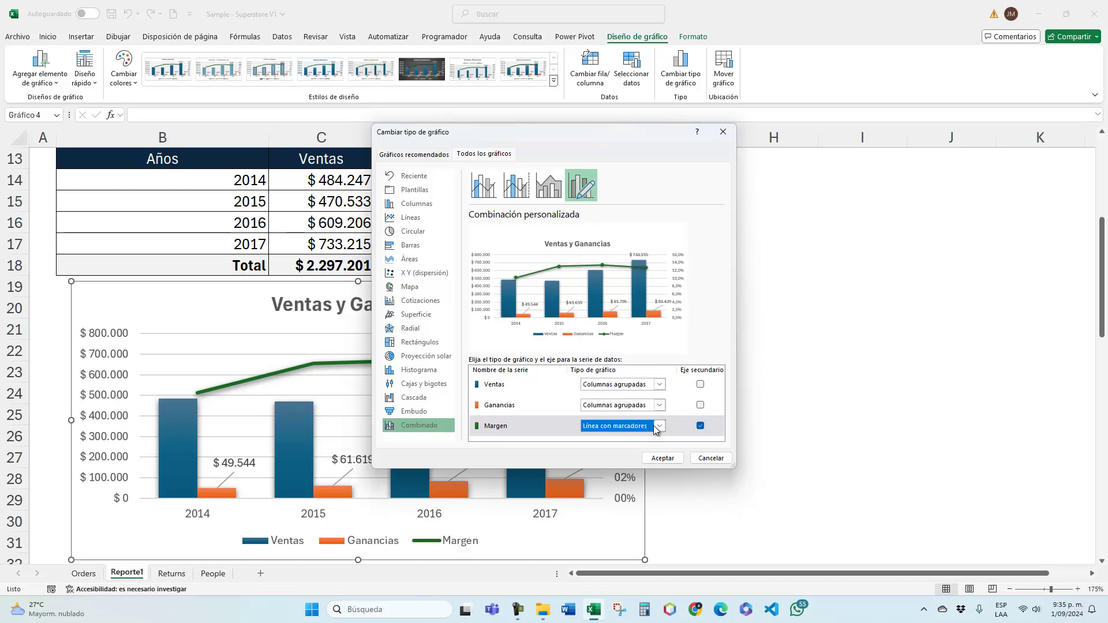
{"action": "left_click", "coordinate": [662, 457]}
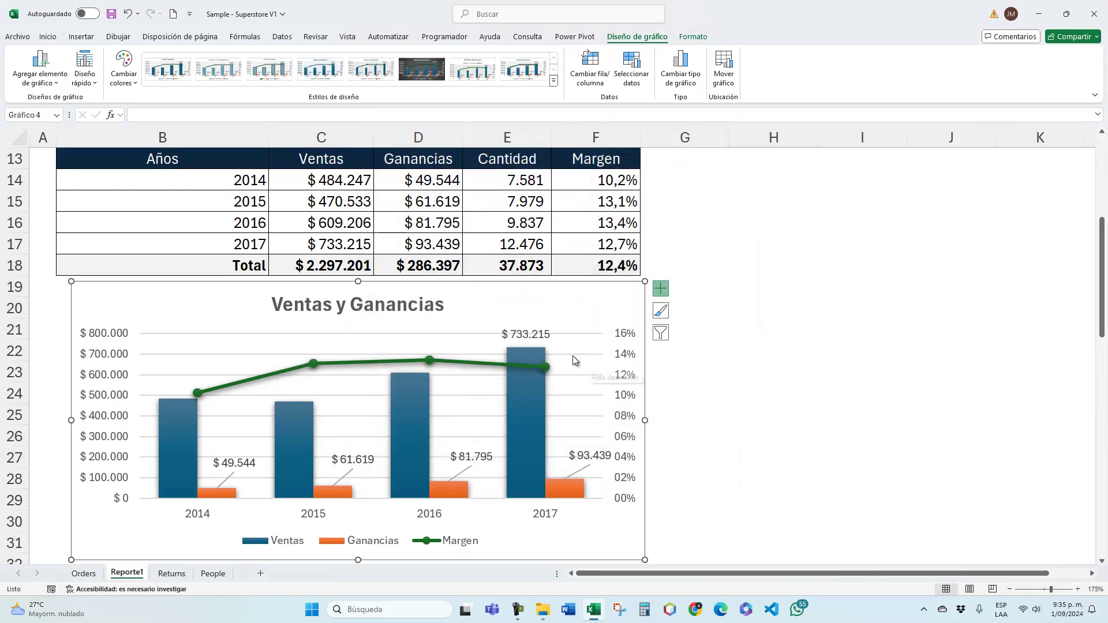
Add data labels to the Margen line's points
{"action": "left_click", "coordinate": [544, 369]}
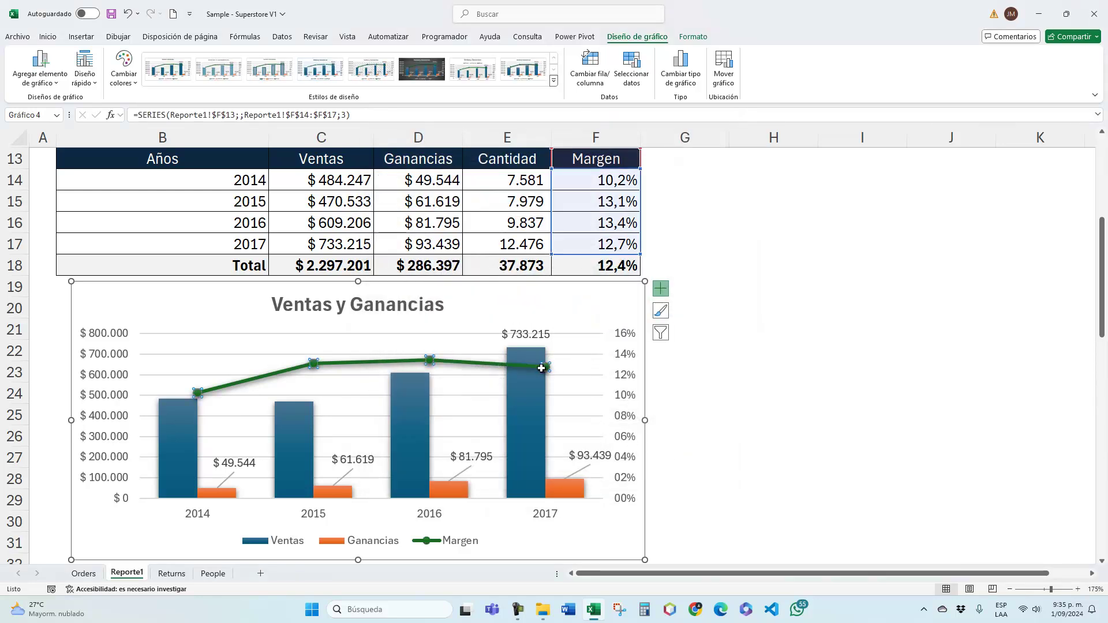
{"action": "left_click", "coordinate": [661, 291]}
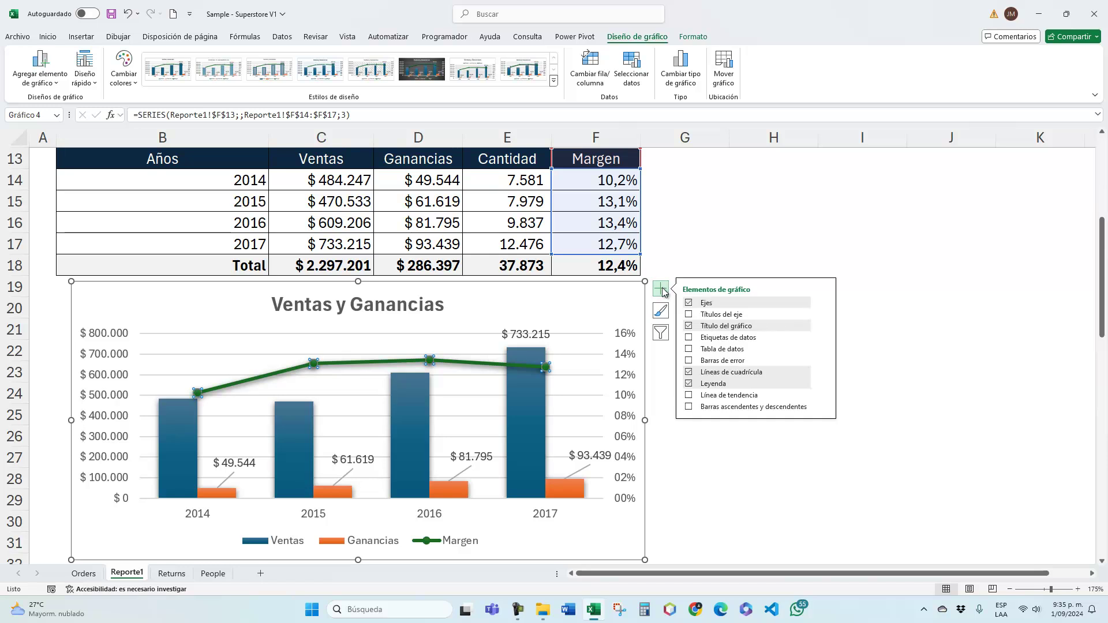
{"action": "left_click", "coordinate": [689, 338]}
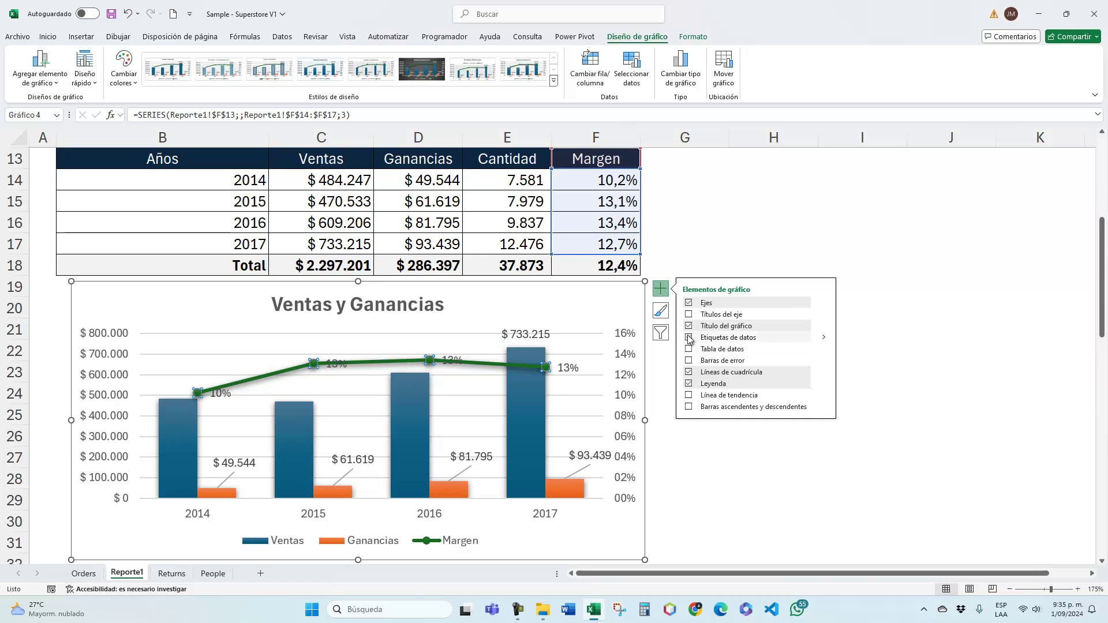
Move the 2017, 2016, 2015 and 2014 Margen labels (13%, 13%, 13%, 10%) above their points
{"action": "left_click", "coordinate": [571, 368]}
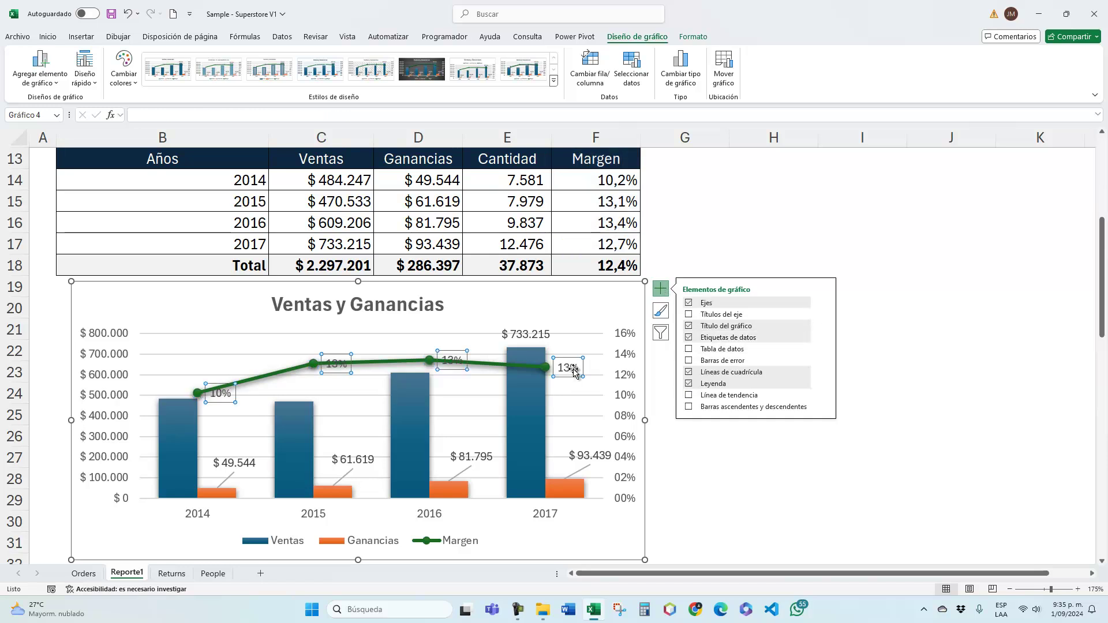
{"action": "left_click", "coordinate": [570, 368]}
{"action": "left_click_drag", "start_coordinate": [571, 368], "coordinate": [579, 346]}
{"action": "left_click", "coordinate": [452, 353]}
{"action": "left_click_drag", "start_coordinate": [446, 350], "coordinate": [449, 340]}
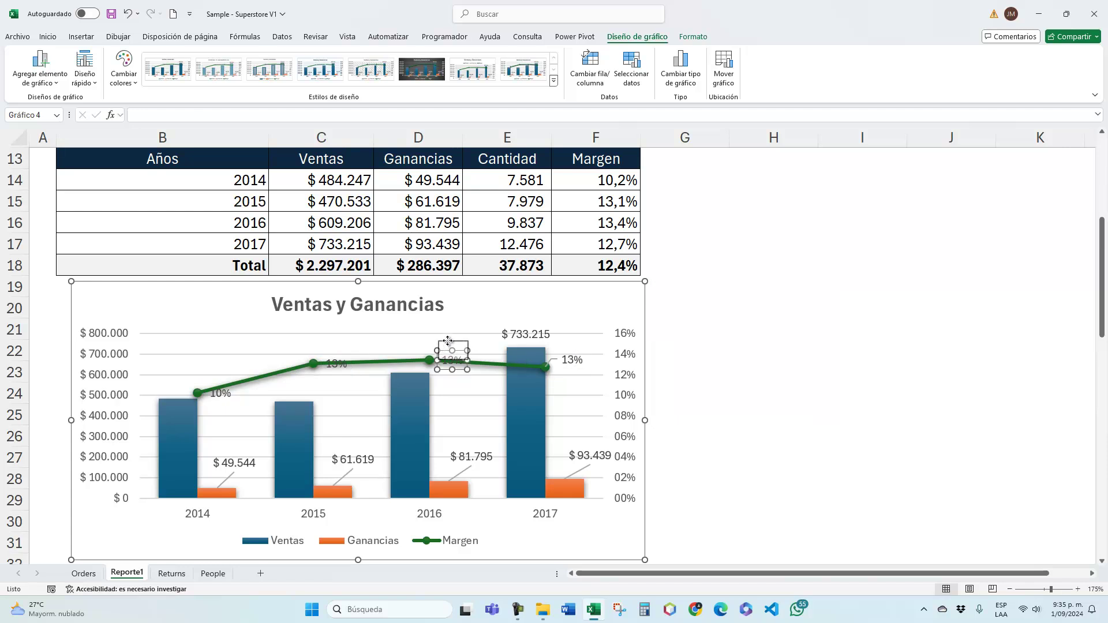
{"action": "left_click", "coordinate": [335, 357]}
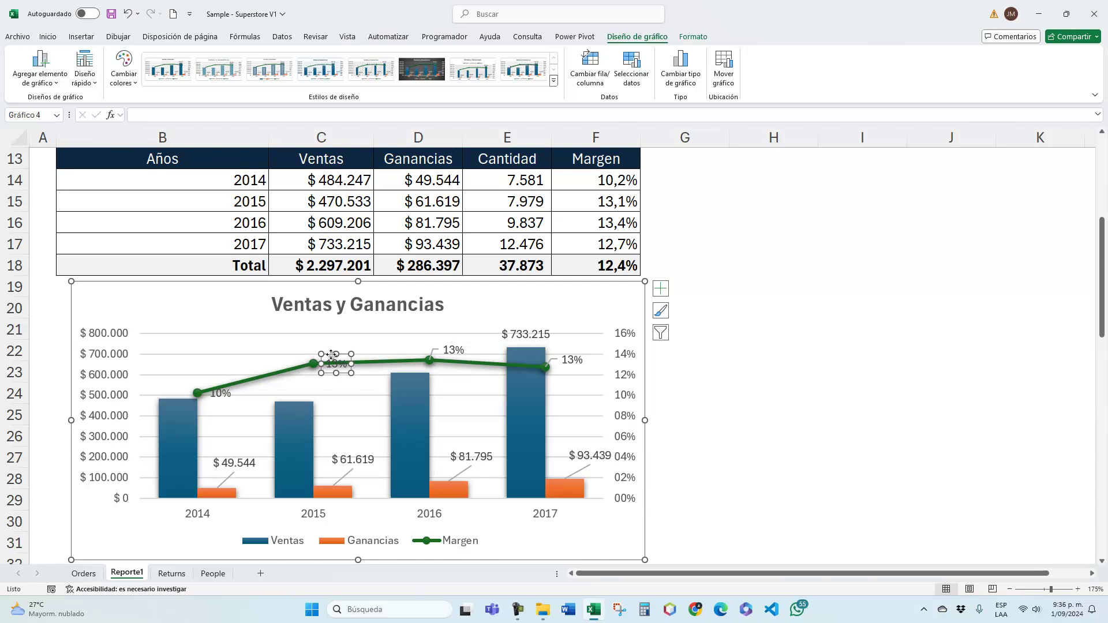
{"action": "left_click_drag", "start_coordinate": [331, 355], "coordinate": [332, 341]}
{"action": "left_click", "coordinate": [220, 389]}
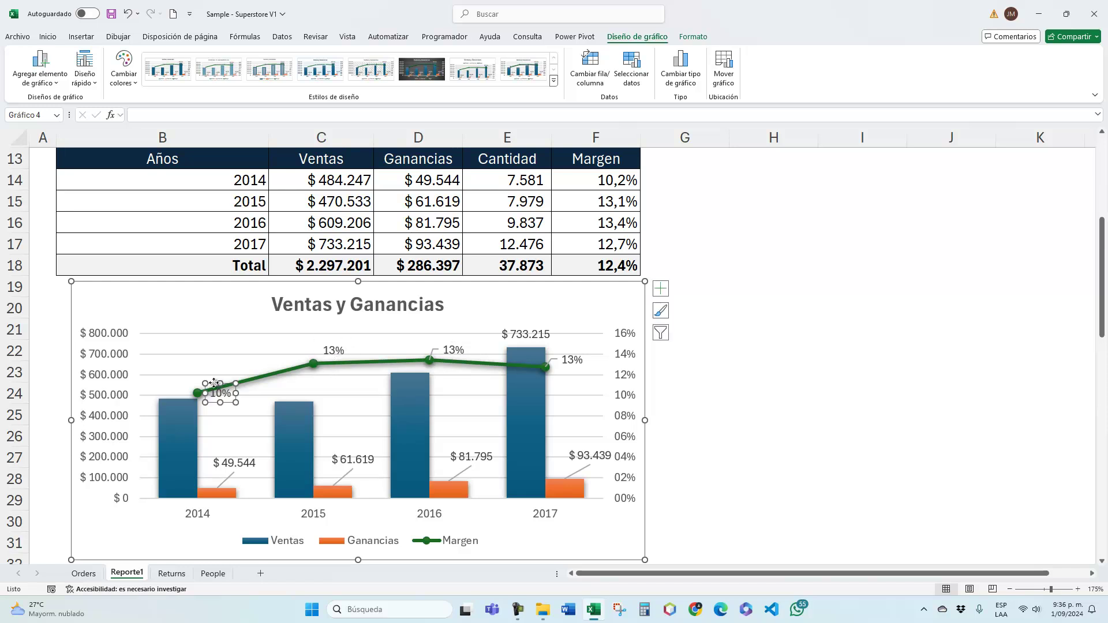
{"action": "left_click_drag", "start_coordinate": [214, 383], "coordinate": [215, 358]}
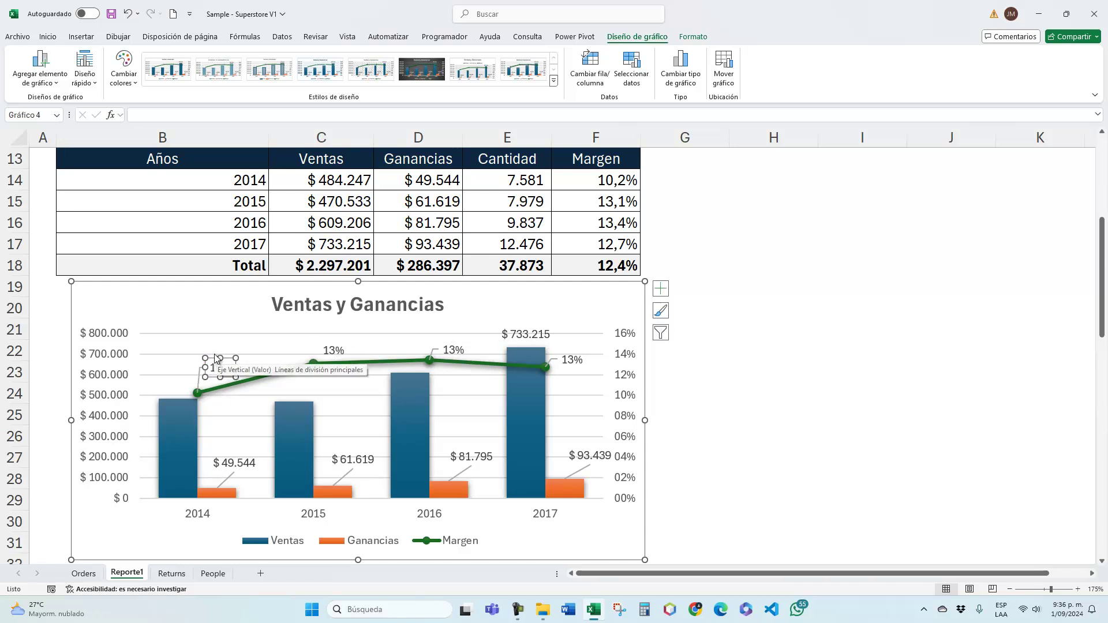
{"action": "left_click", "coordinate": [601, 297]}
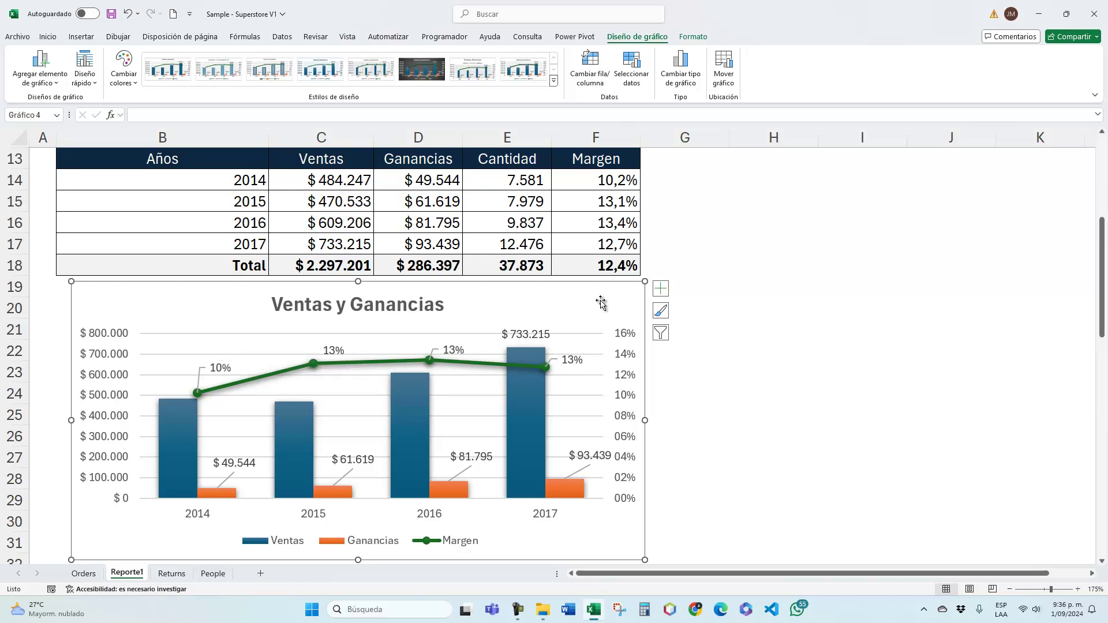
Format Margen cells F14:F17 with one decimal place (10,2%, 13,1%, 13,4%, 12,7%)
{"action": "left_click", "coordinate": [608, 199]}
{"action": "left_click_drag", "start_coordinate": [612, 182], "coordinate": [603, 245]}
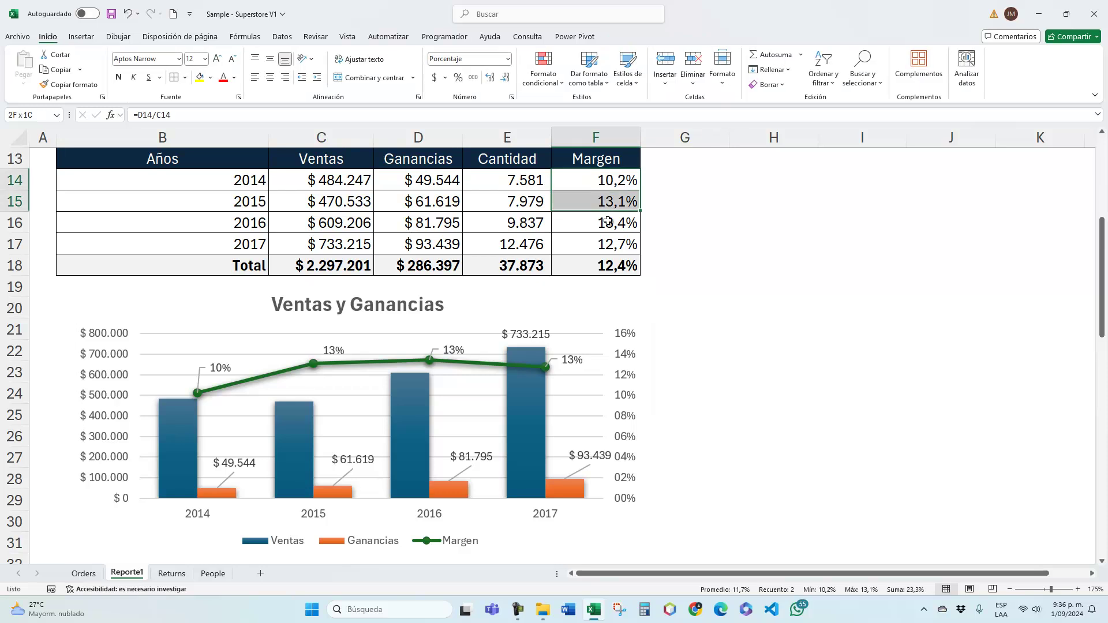
{"action": "left_click", "coordinate": [507, 78]}
{"action": "left_click", "coordinate": [490, 77]}
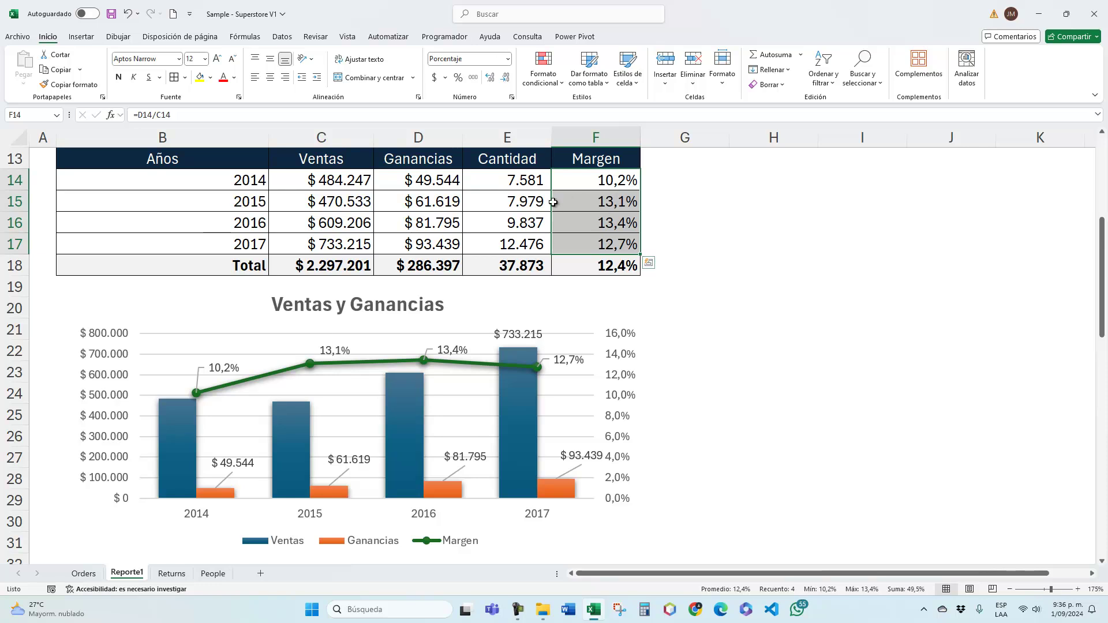
{"action": "left_click", "coordinate": [504, 79]}
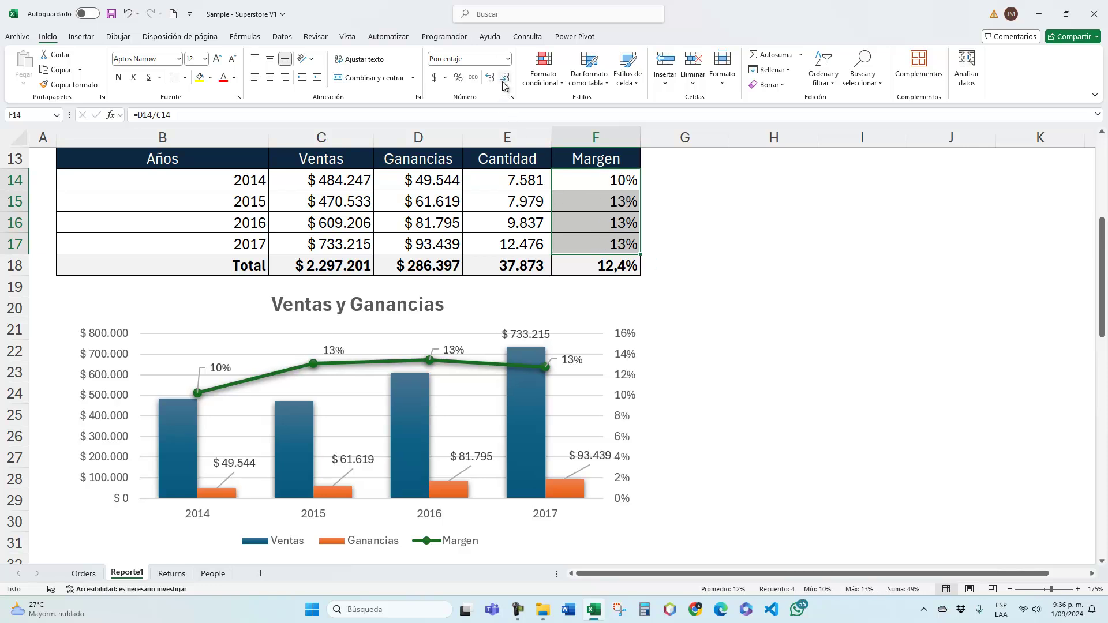
{"action": "left_click", "coordinate": [491, 80]}
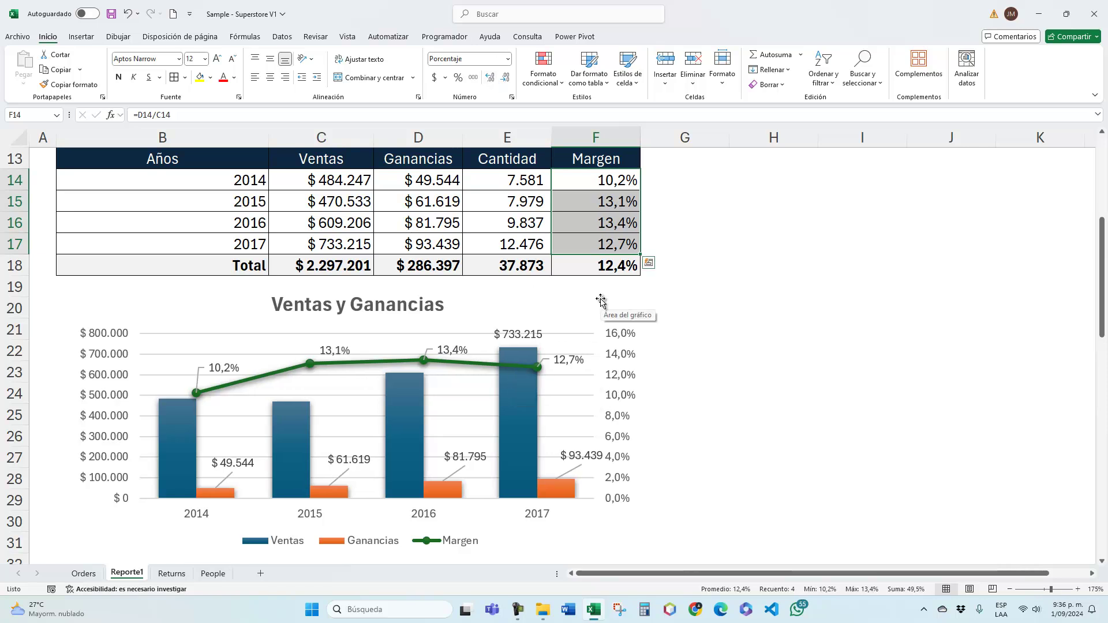
{"action": "left_click", "coordinate": [560, 303]}
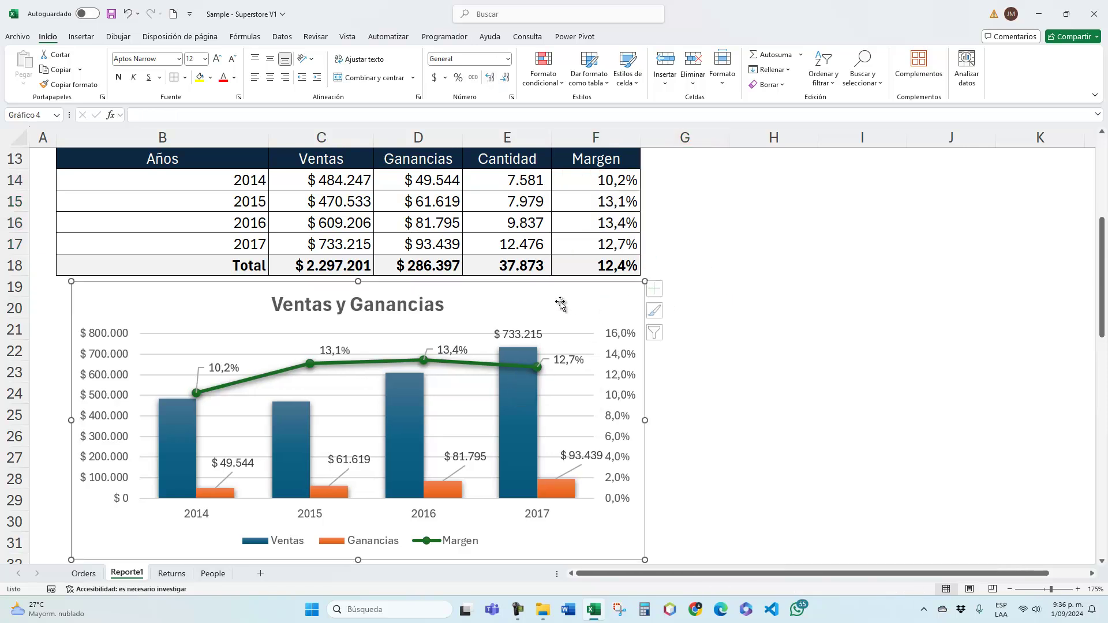
{"action": "left_click", "coordinate": [41, 310]}
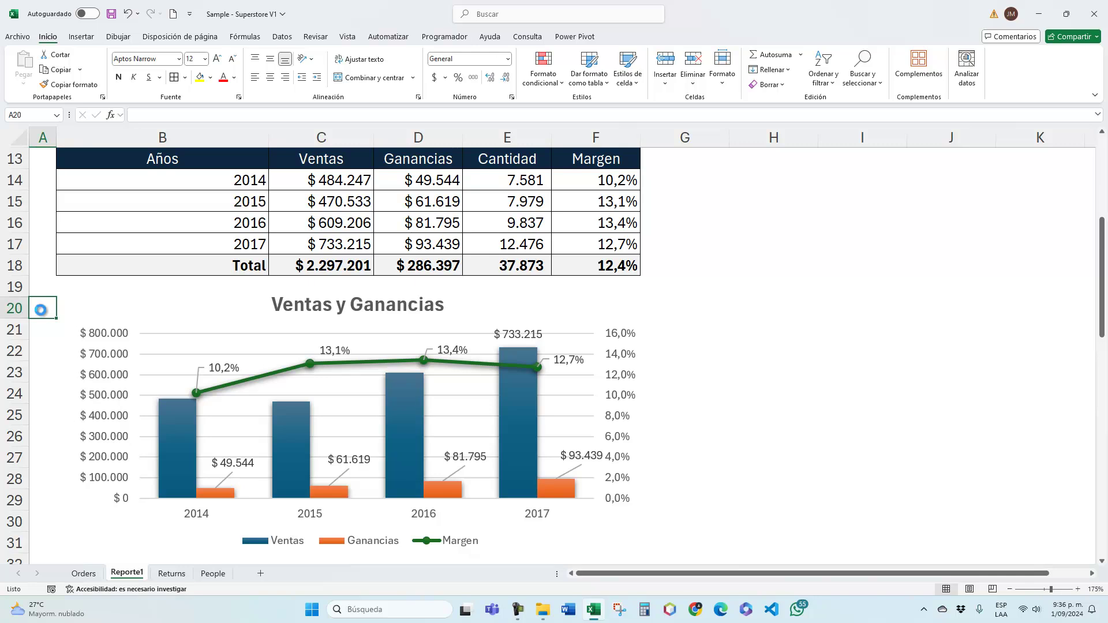
{"action": "key", "text": "ctrl+p"}
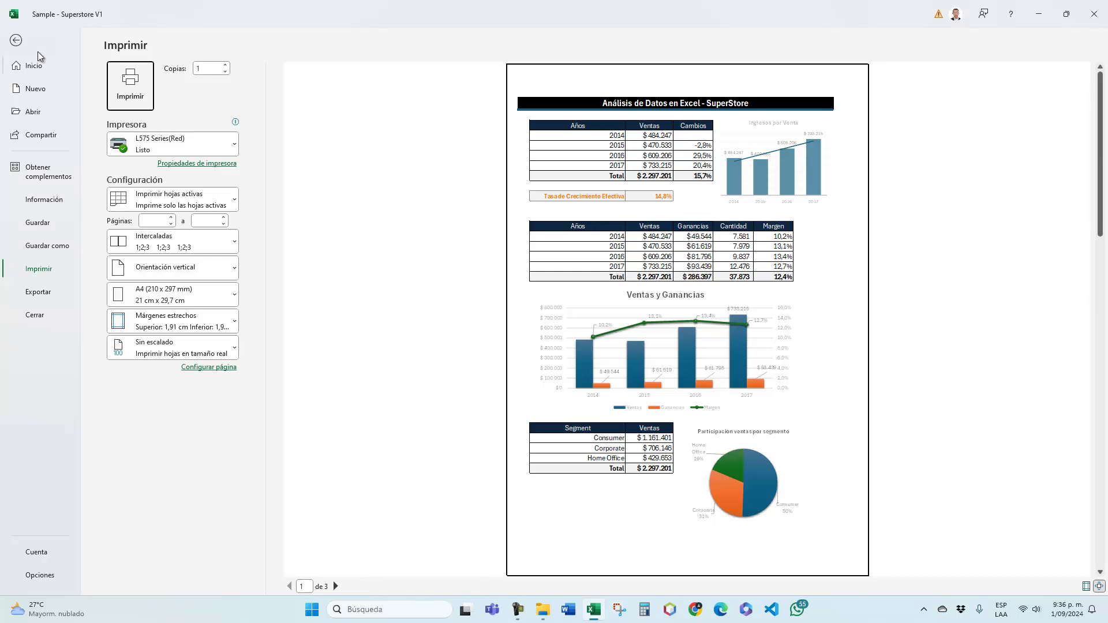
{"action": "left_click", "coordinate": [15, 41]}
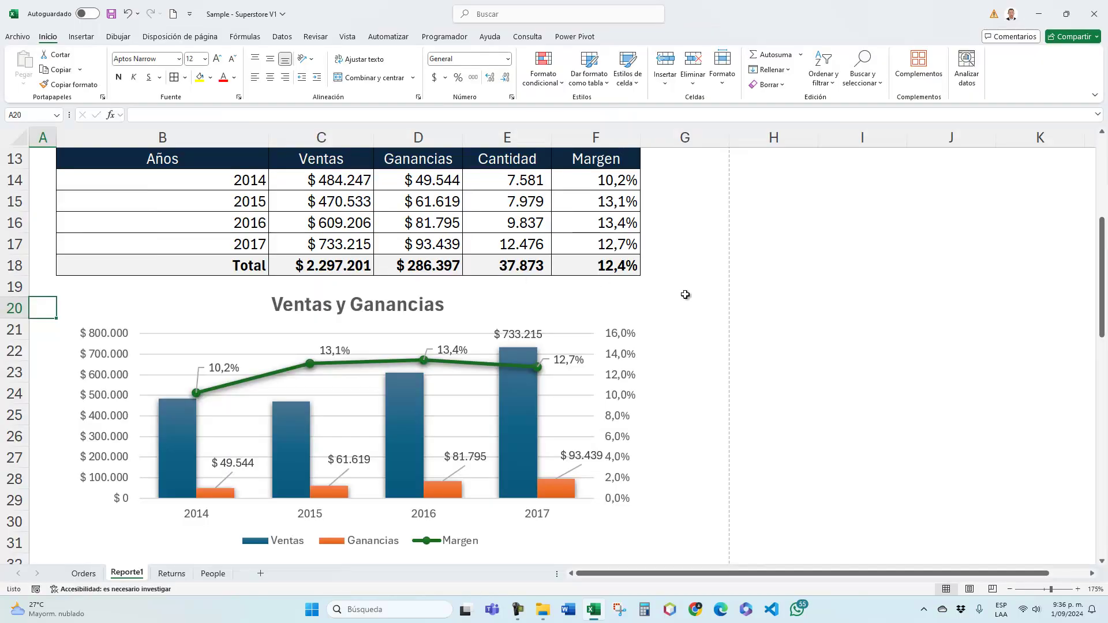